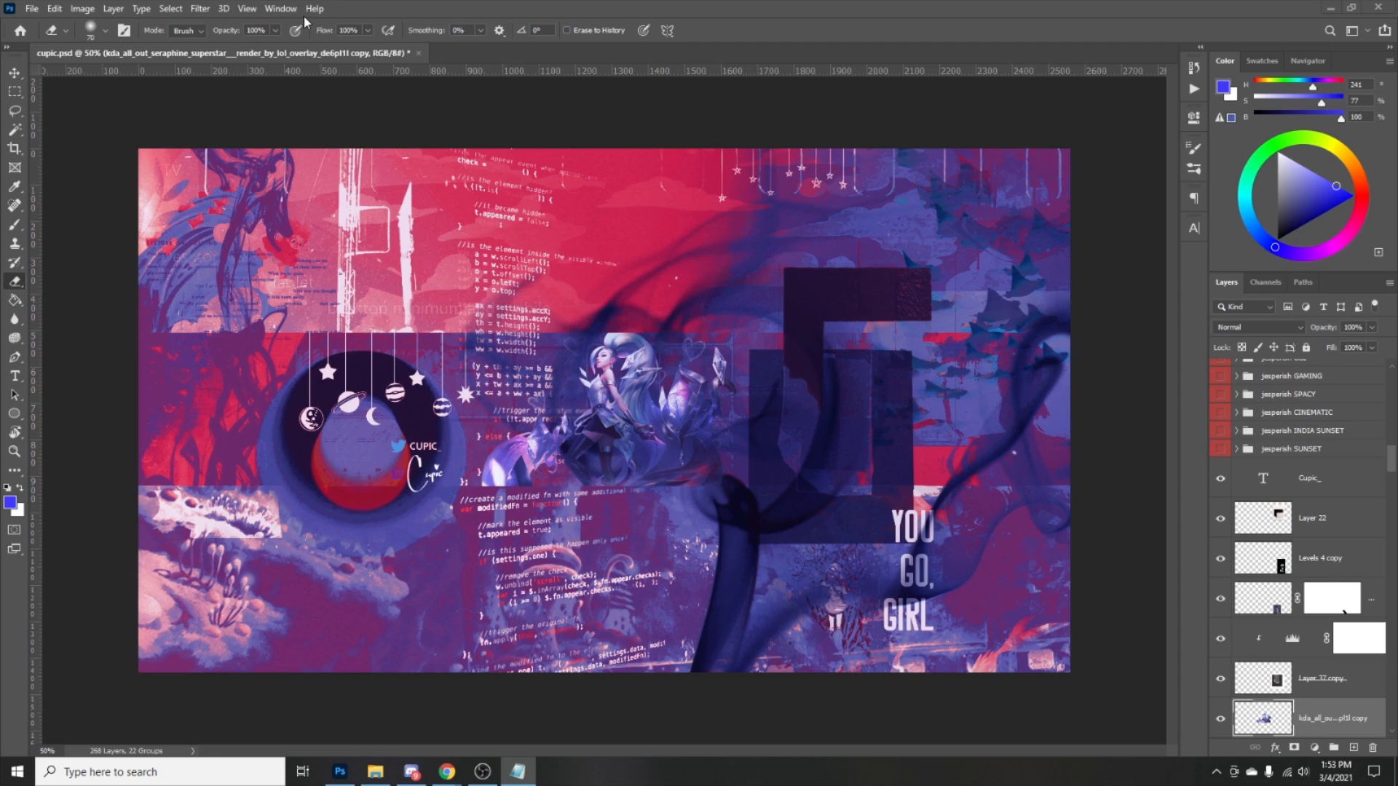
Delete all layers from Layer 3 in the upper stack down to the one just above the original character render.
click(17, 76)
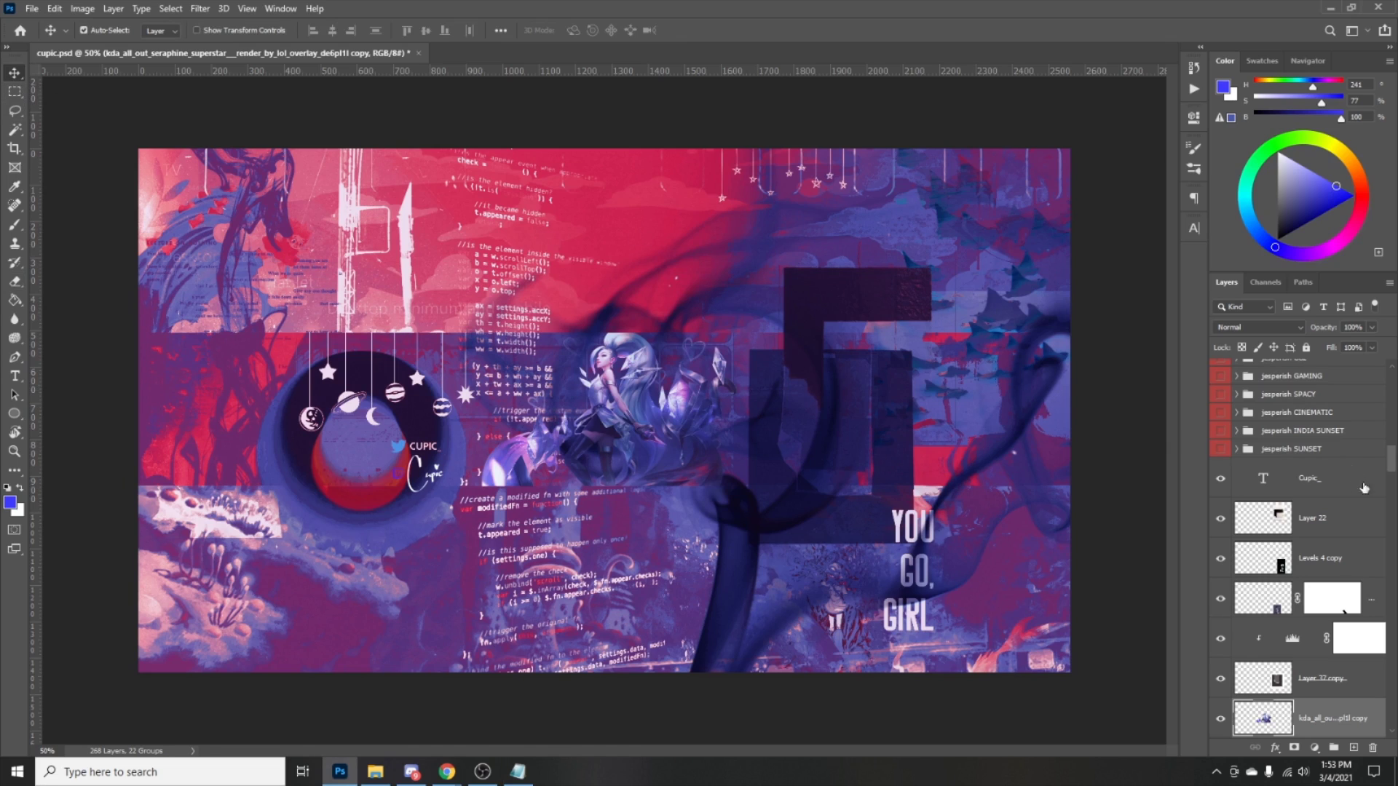
click(1311, 477)
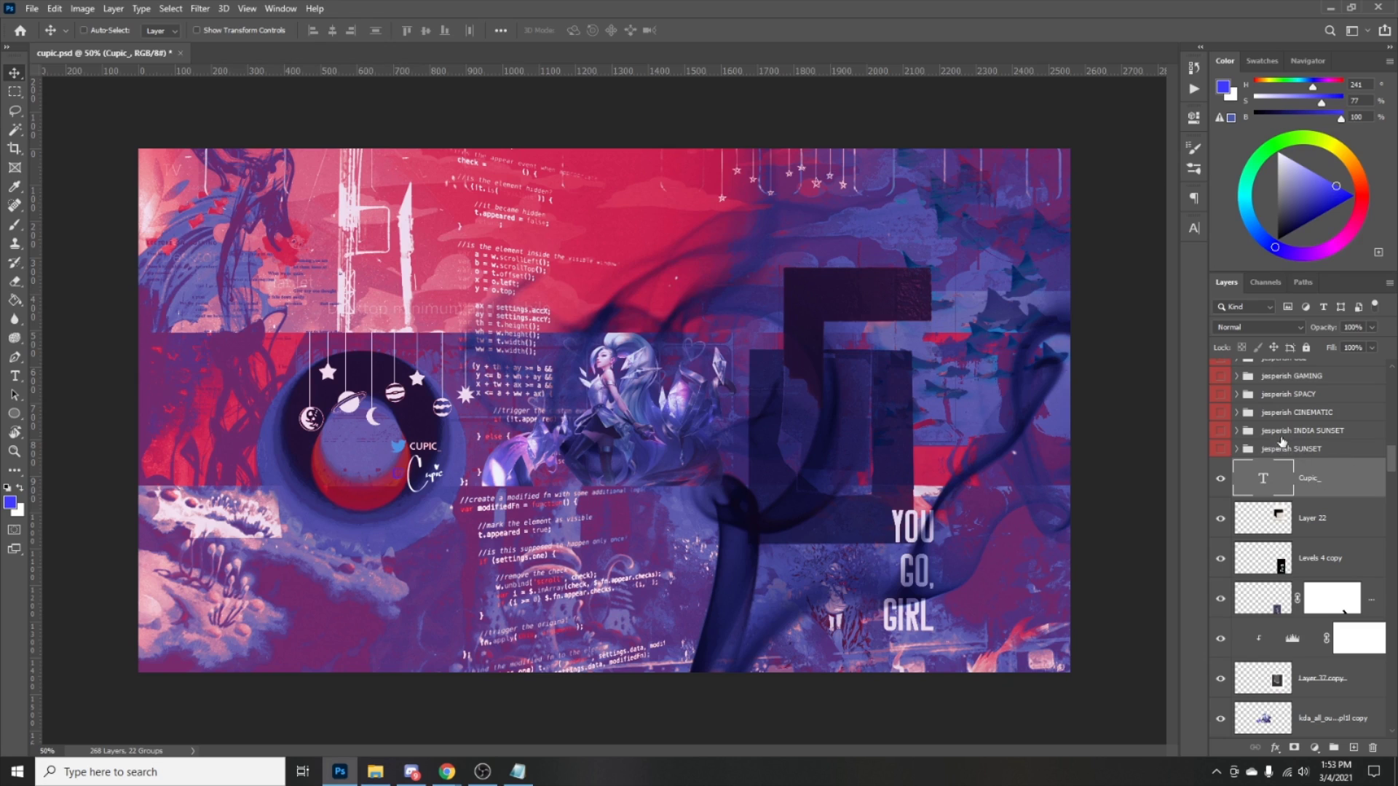
click(1289, 376)
scroll(1310, 429, up, 5)
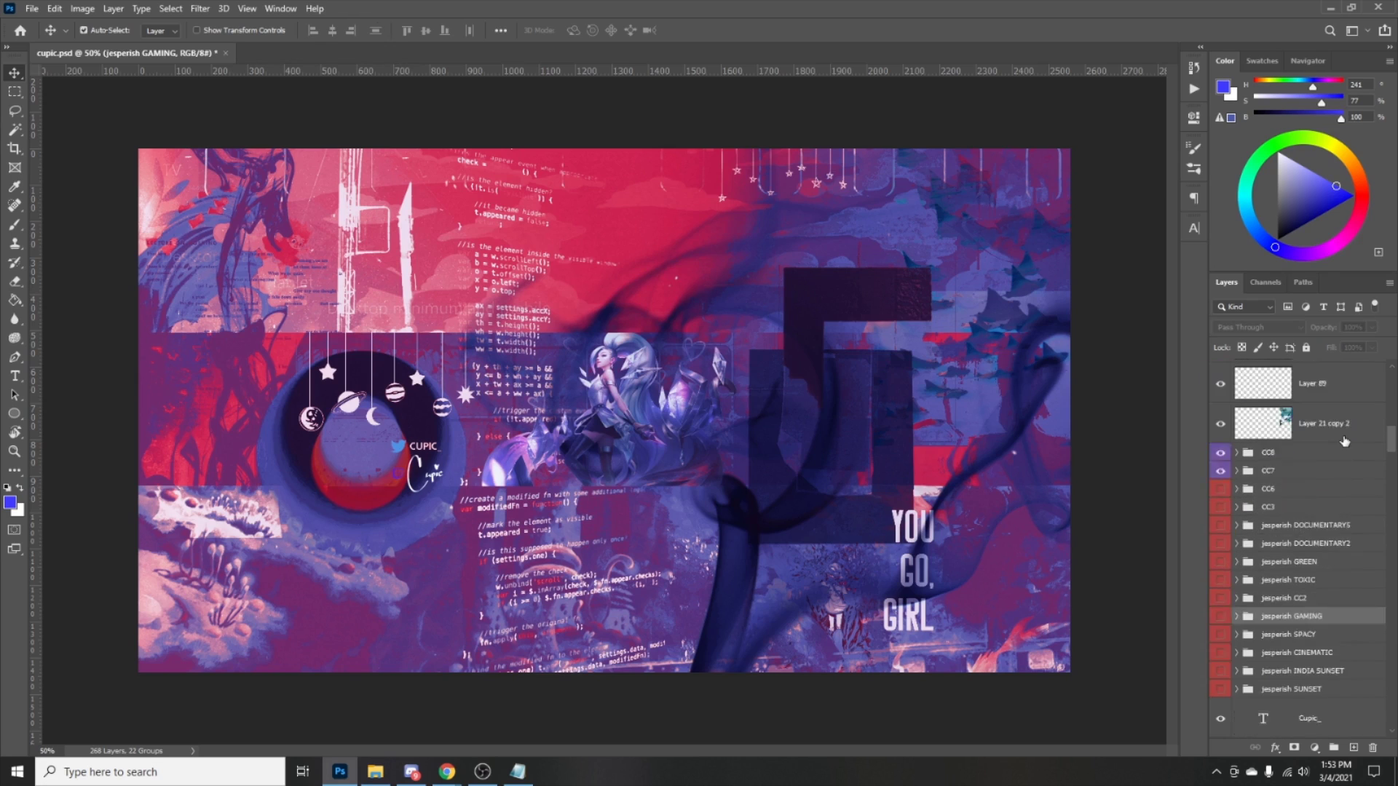
drag(1391, 435, 1391, 386)
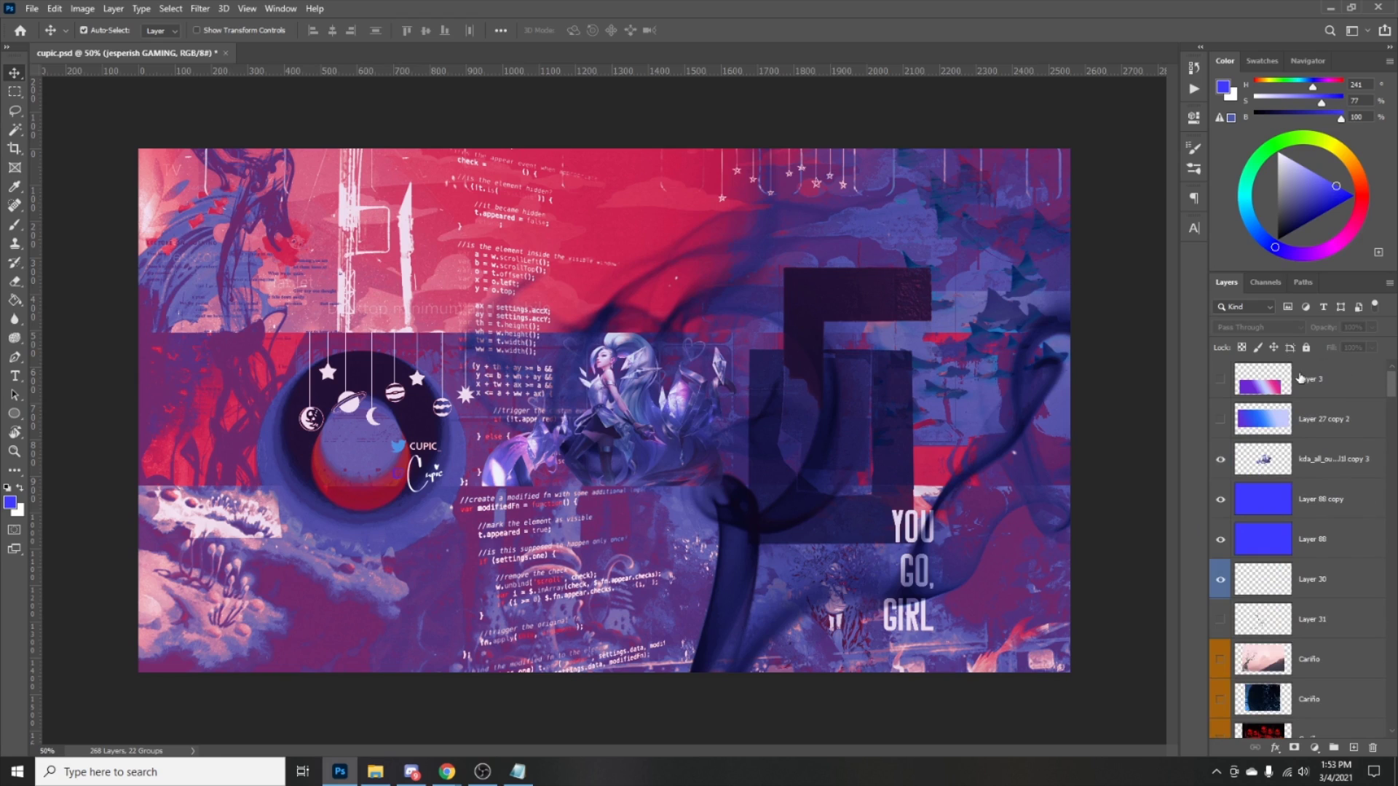
click(1325, 378)
scroll(1281, 509, down, 15)
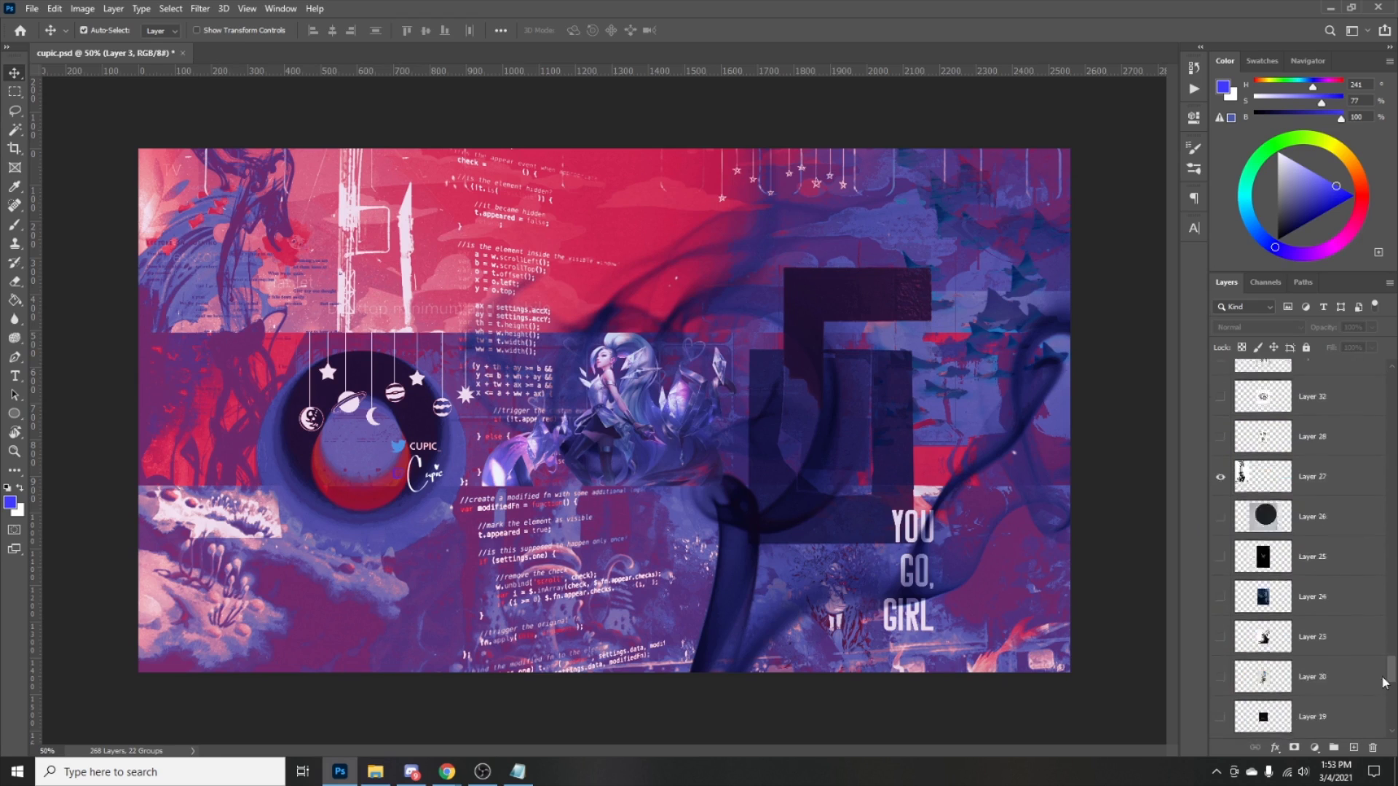
shift+click(1306, 547)
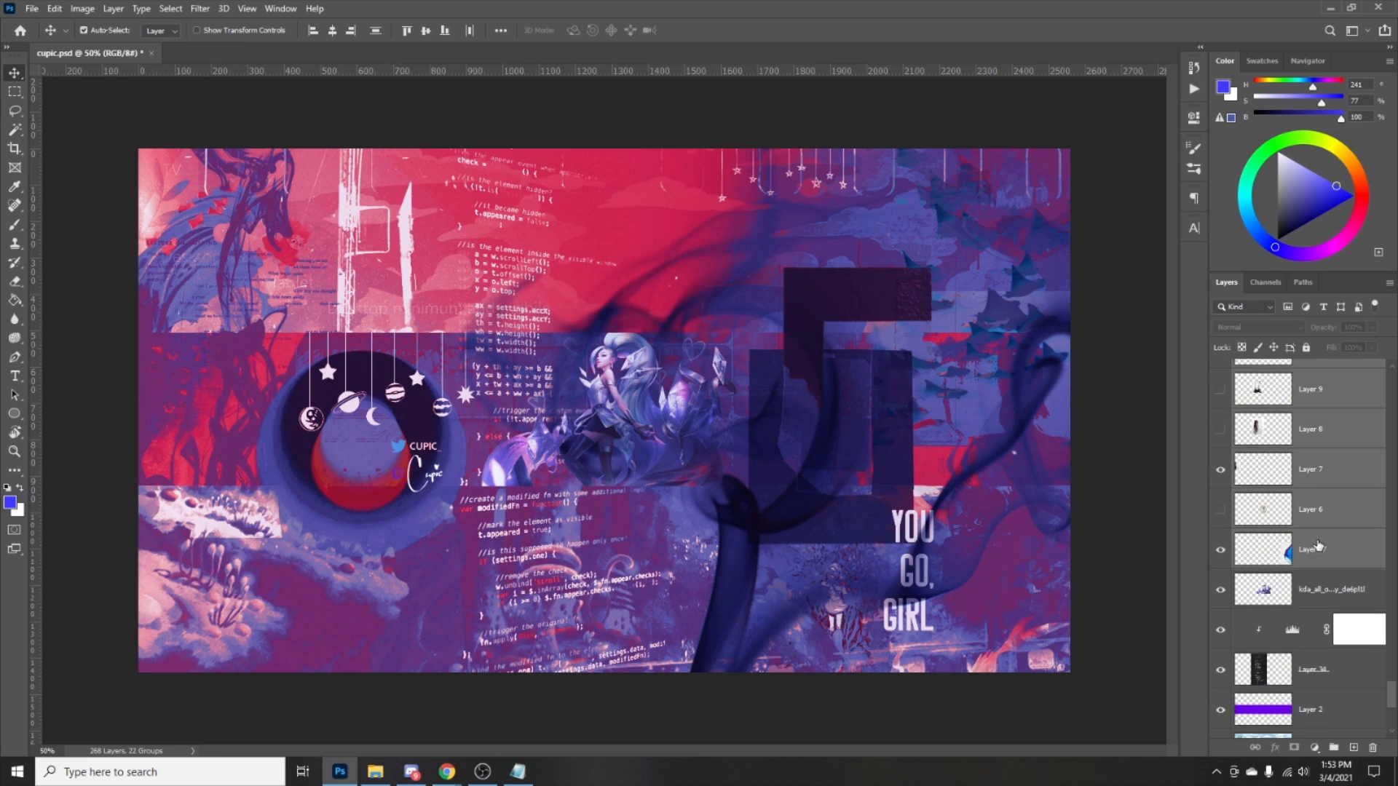
key(Delete)
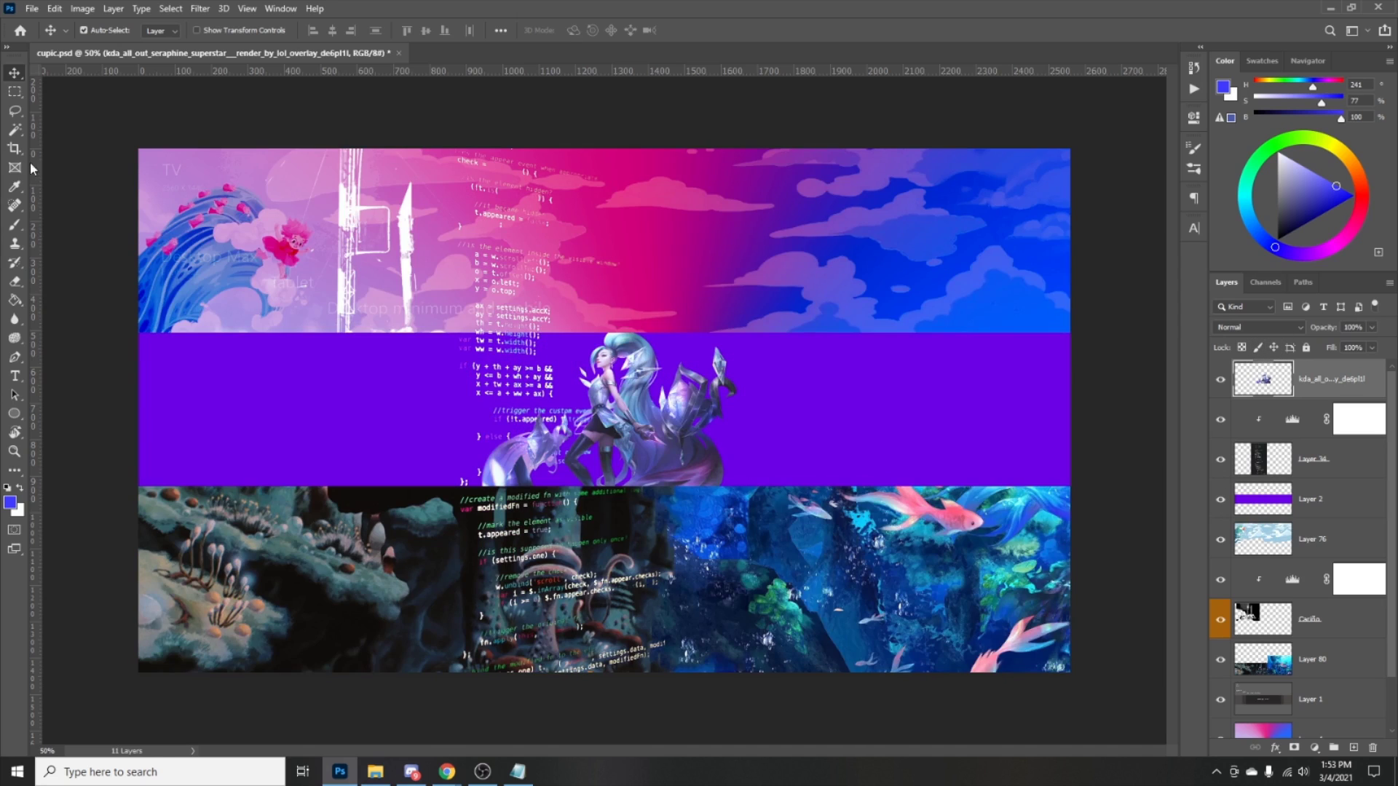
Reposition the character render further left within the purple band, over the code text.
mouse_move(667, 433)
mouse_down()
mouse_move(641, 386)
mouse_move(656, 415)
mouse_move(681, 419)
mouse_move(632, 428)
mouse_move(645, 427)
mouse_up()
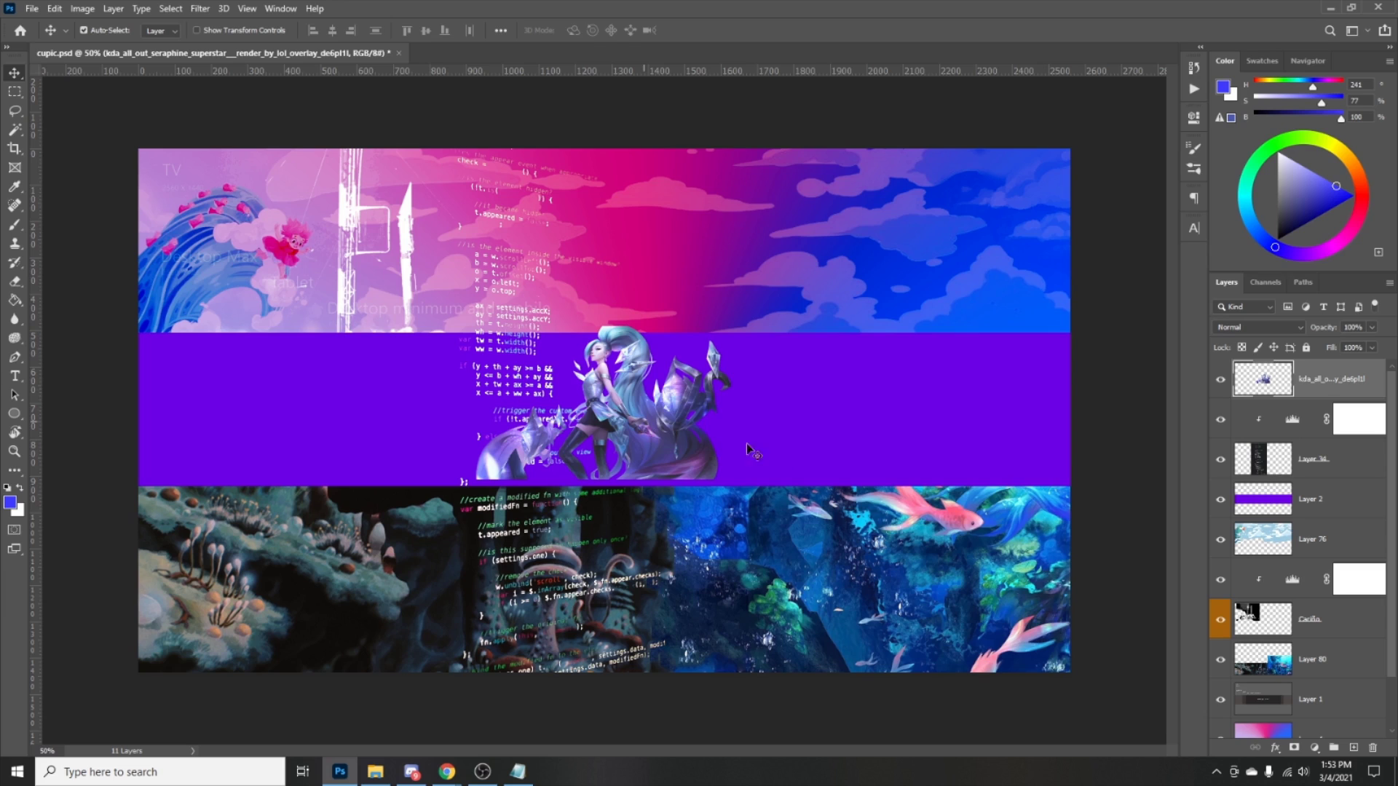
mouse_move(632, 440)
mouse_down()
mouse_move(666, 435)
mouse_move(645, 431)
mouse_up()
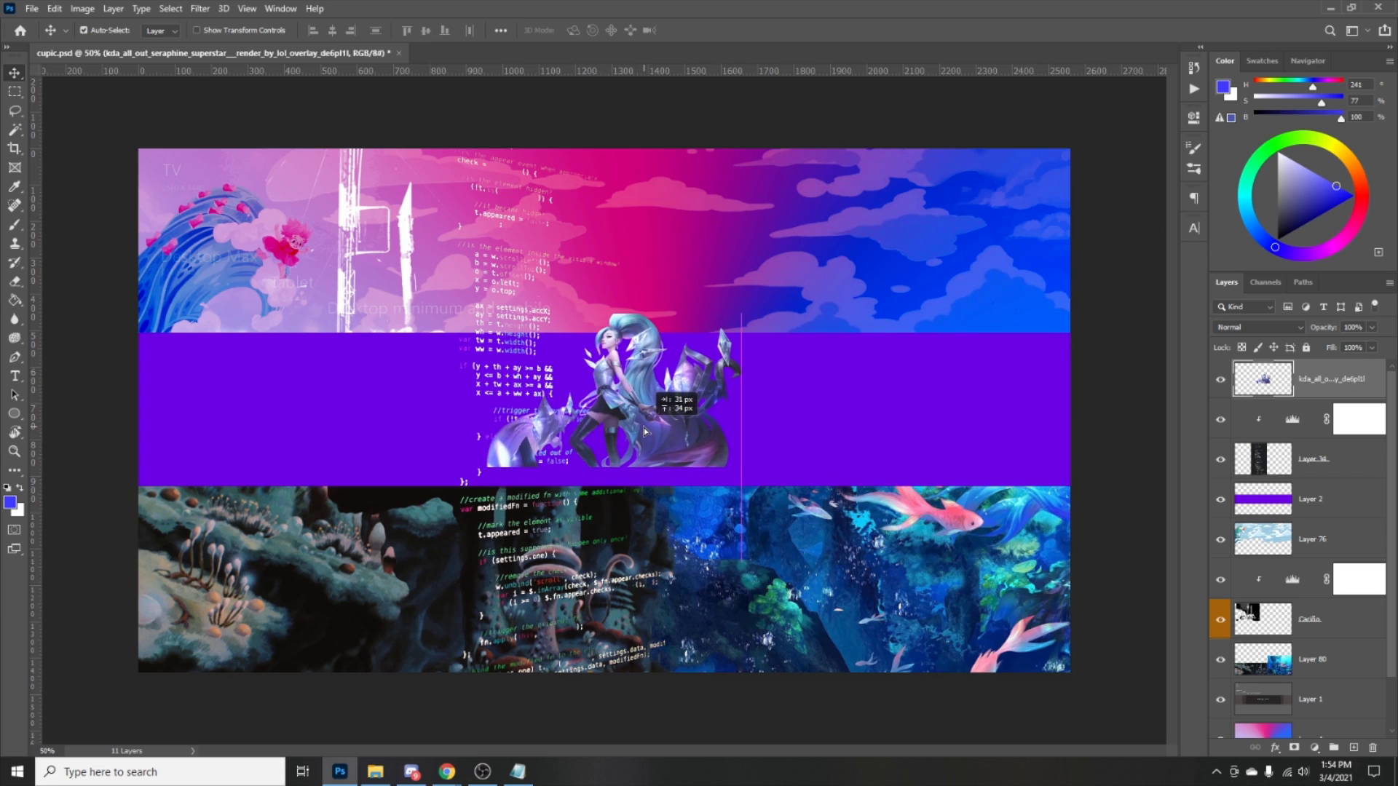
drag(644, 431, 568, 449)
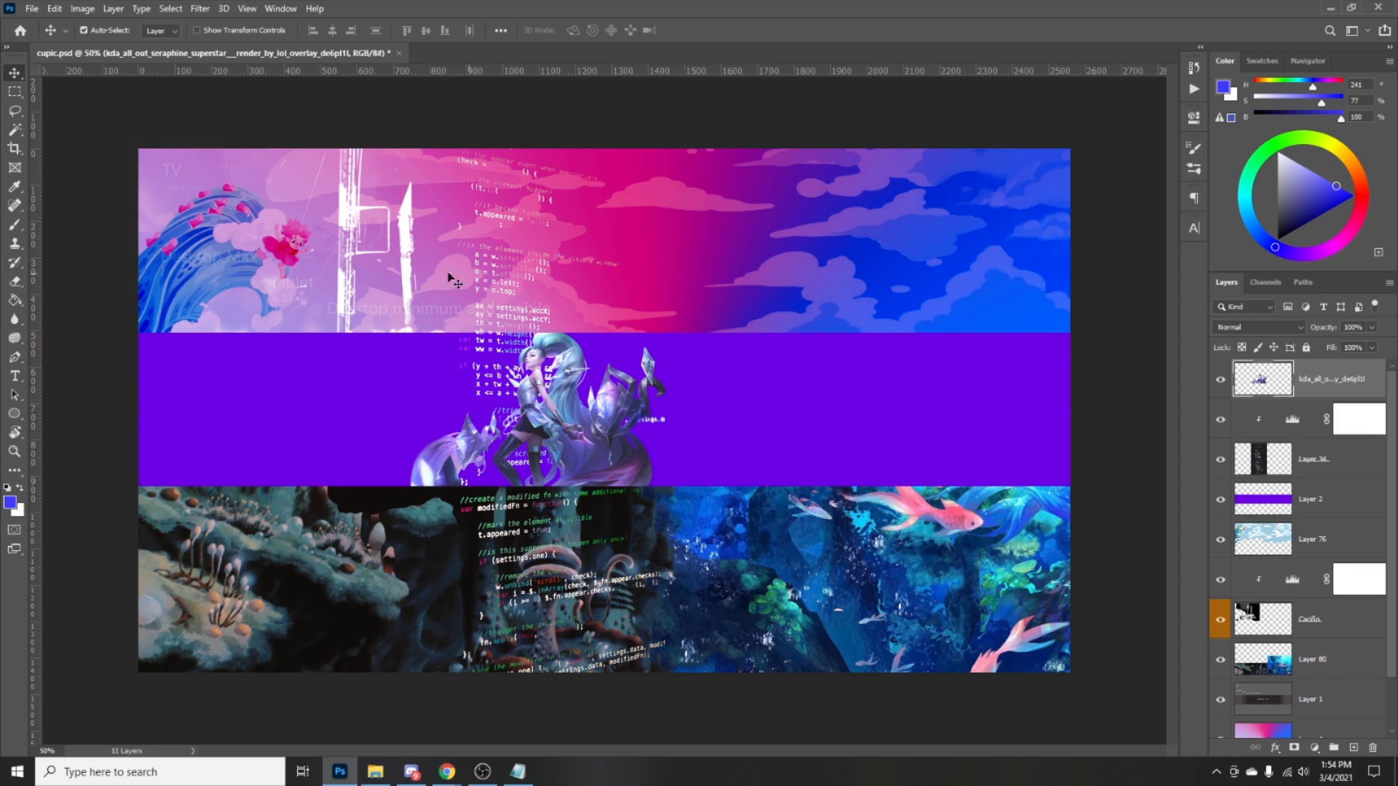
Try switching among the Magic Wand, Brush and Move tools and moving the character render right along the purple band.
click(15, 129)
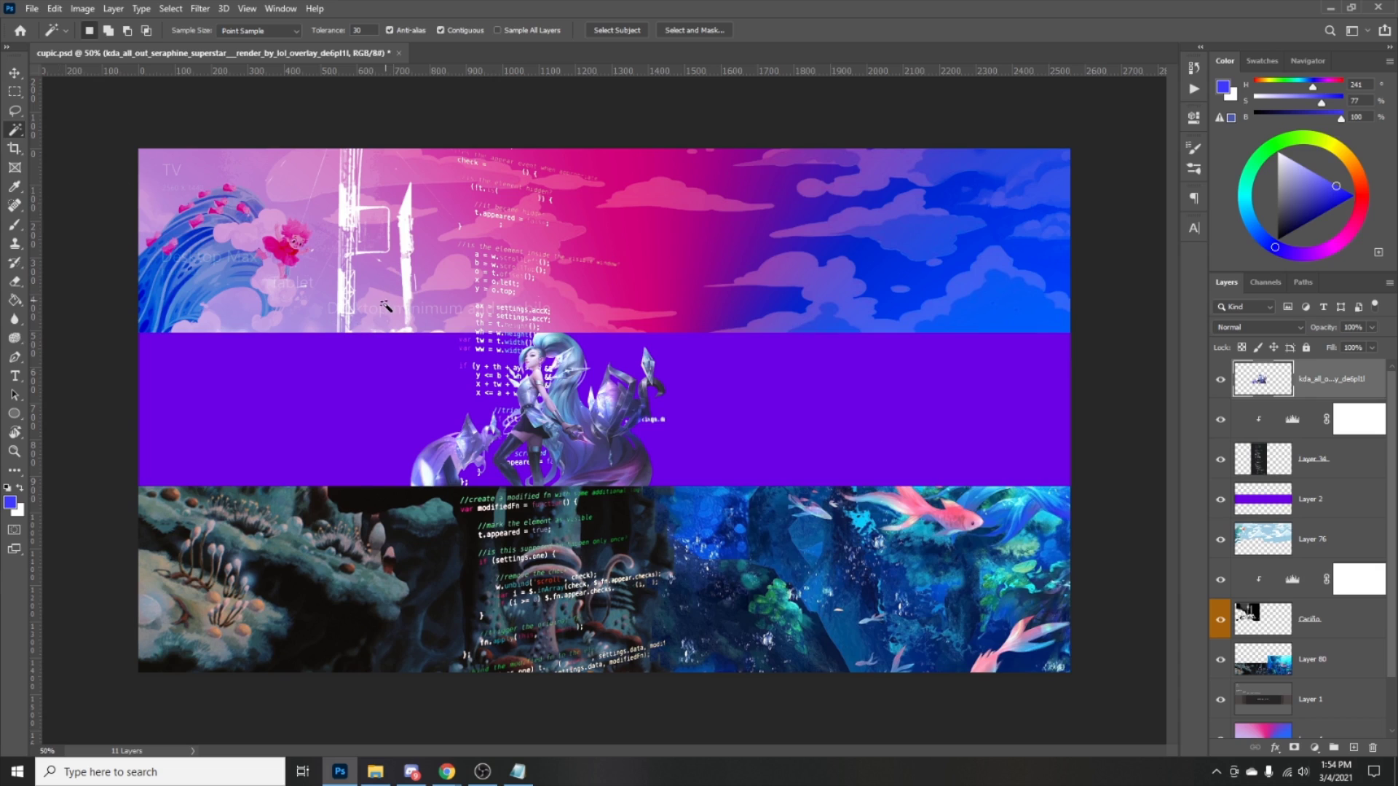
key(v)
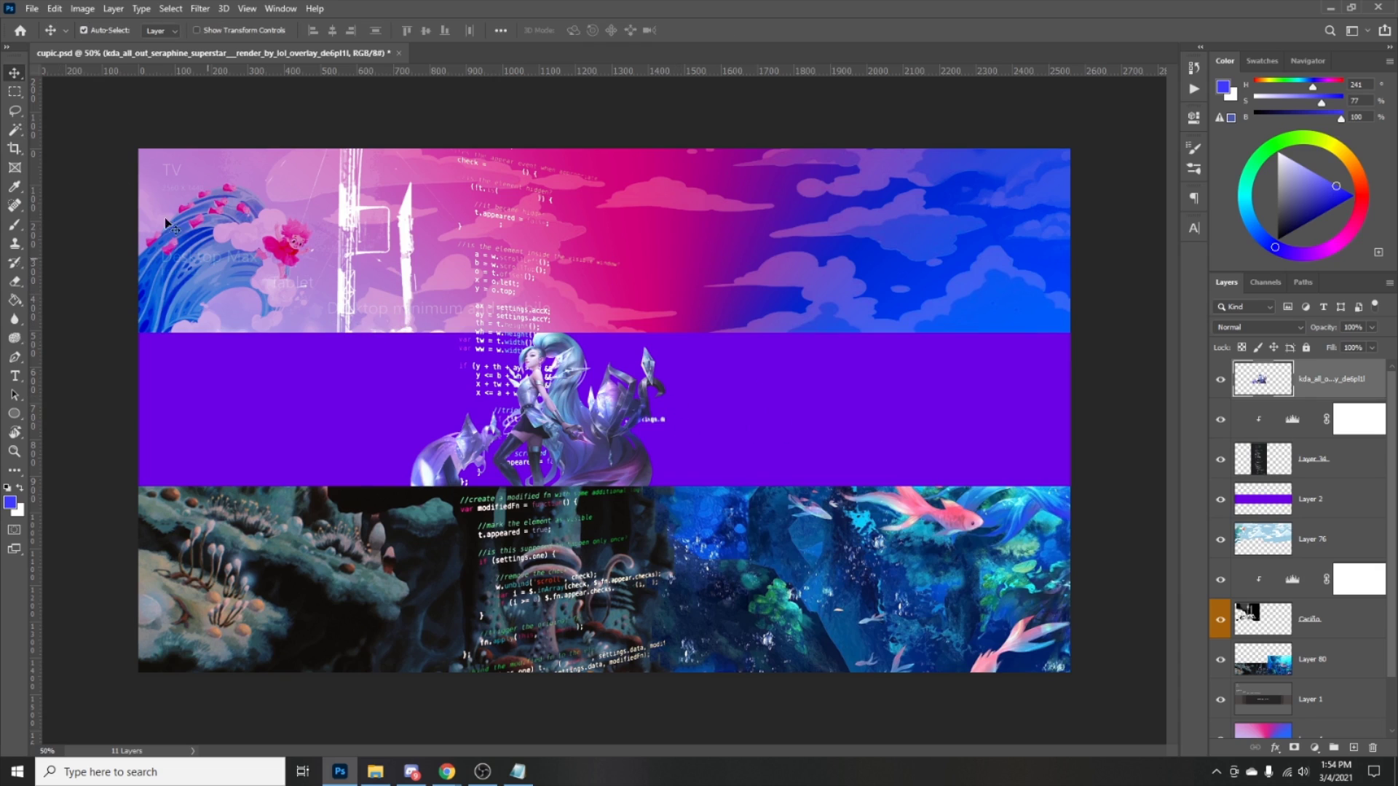
key(b)
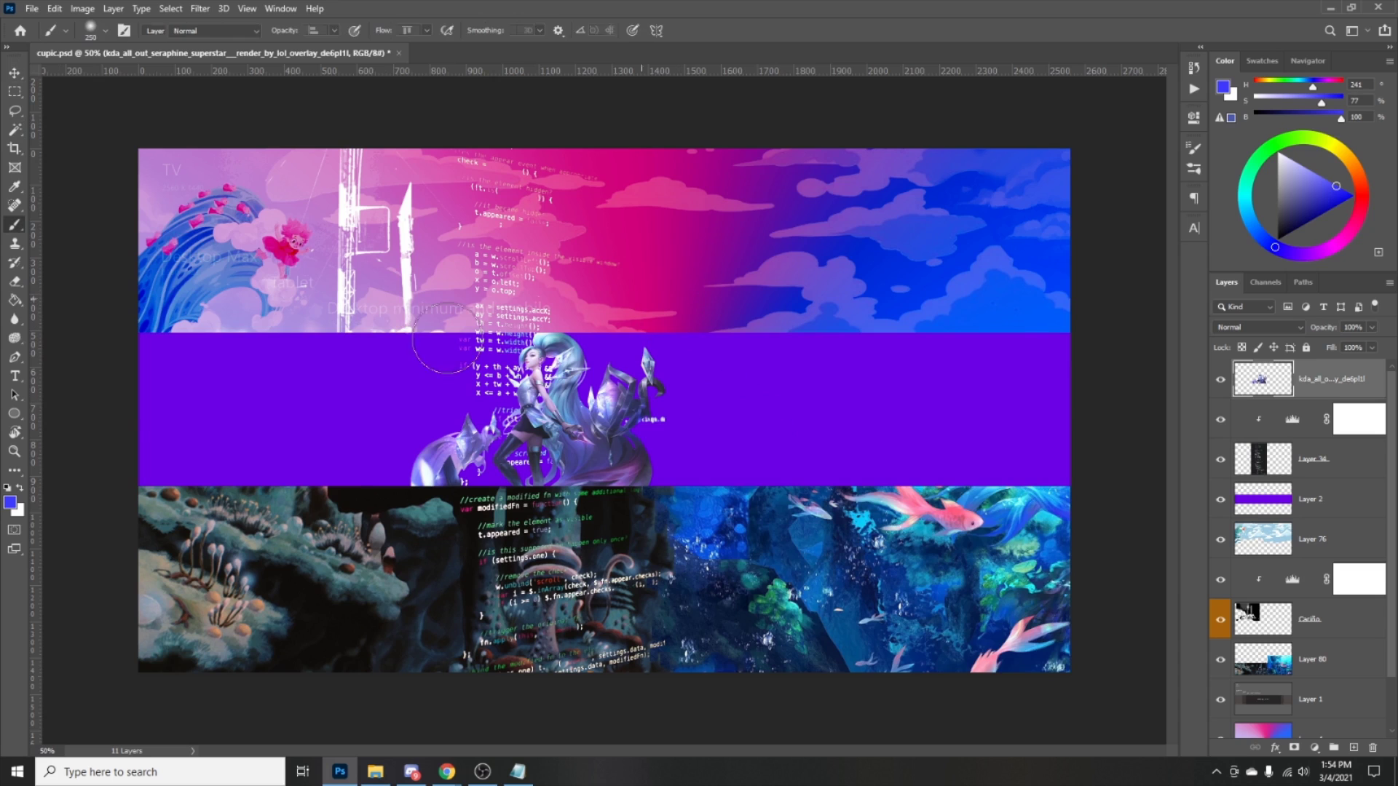
key(v)
drag(564, 397, 746, 406)
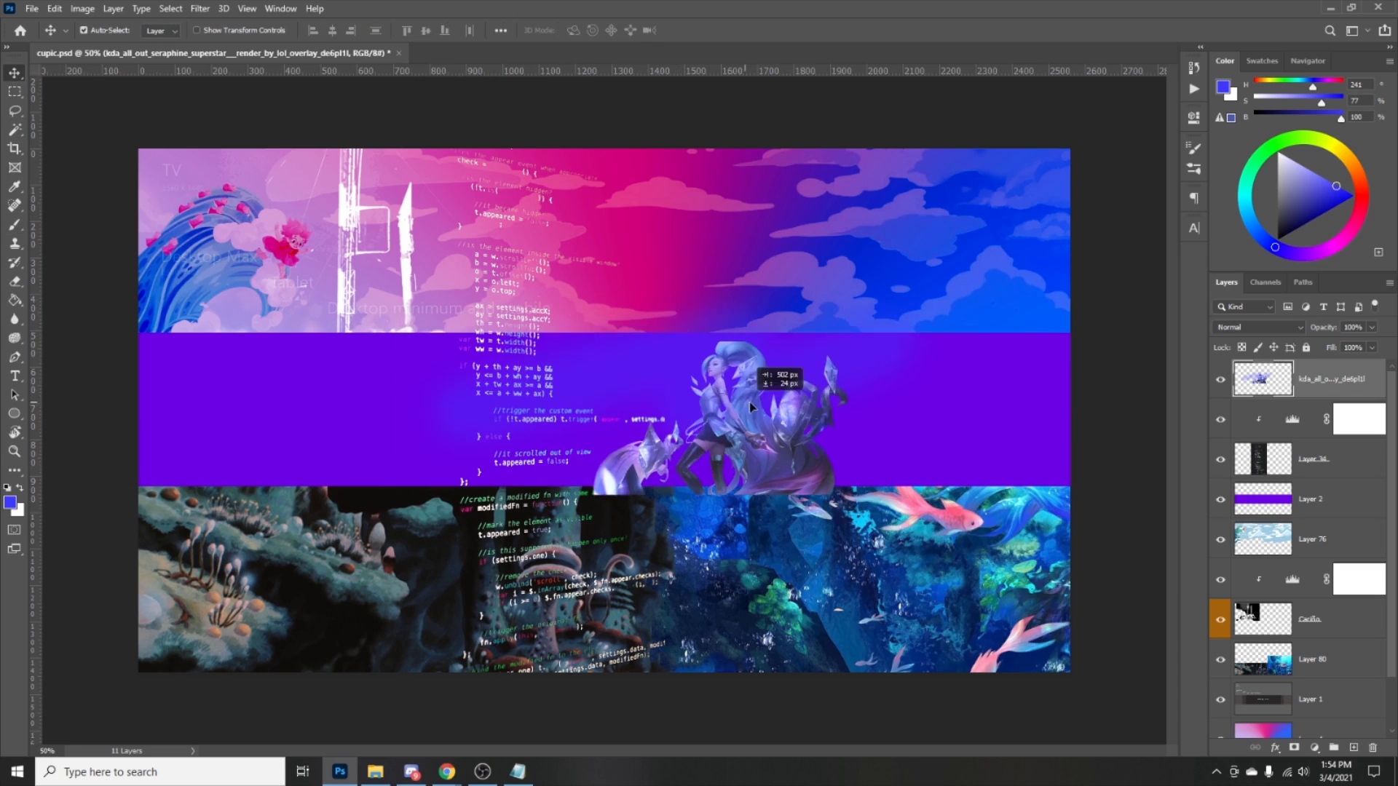
key(ctrl+z)
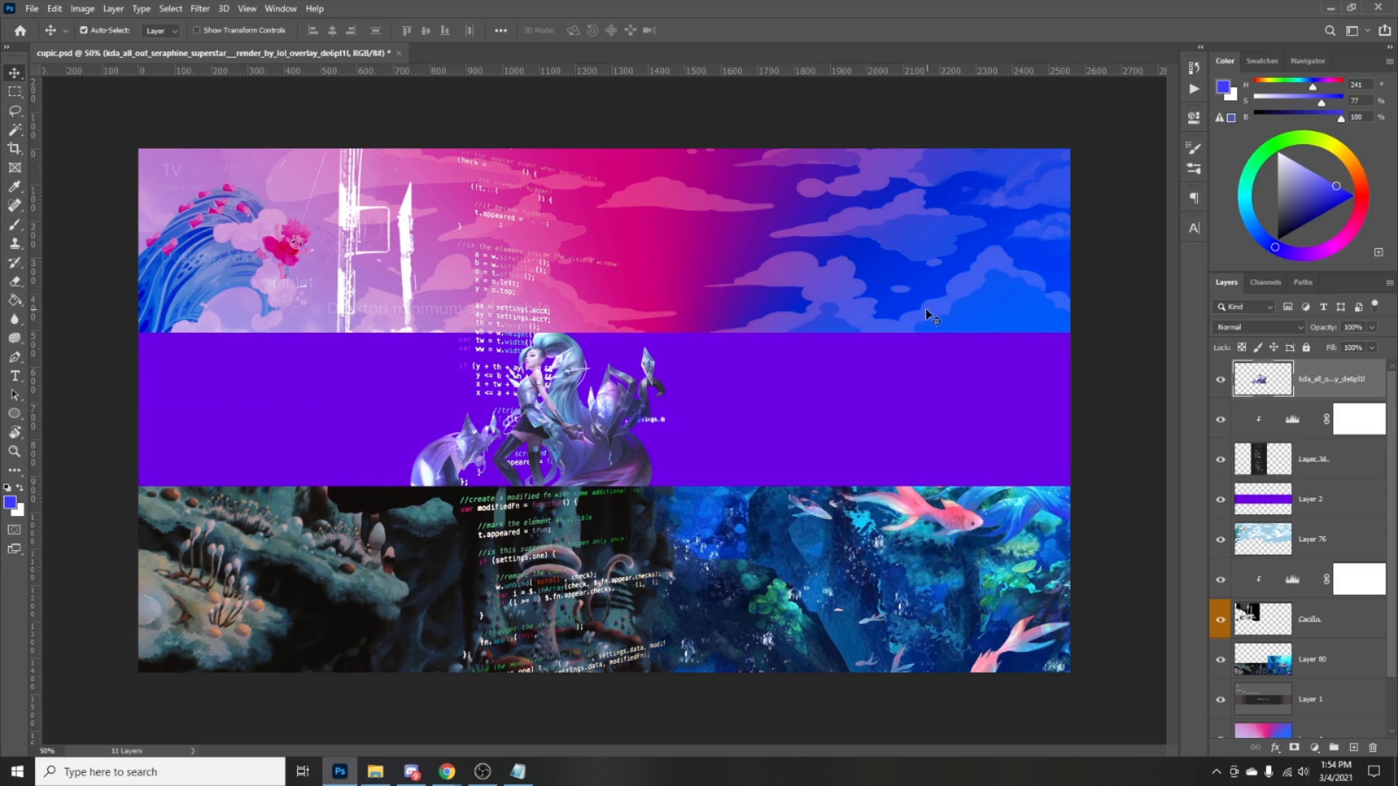
Examine the character render and the surrounding banner at magnifications between 50% and 100%.
key(ctrl+plus)
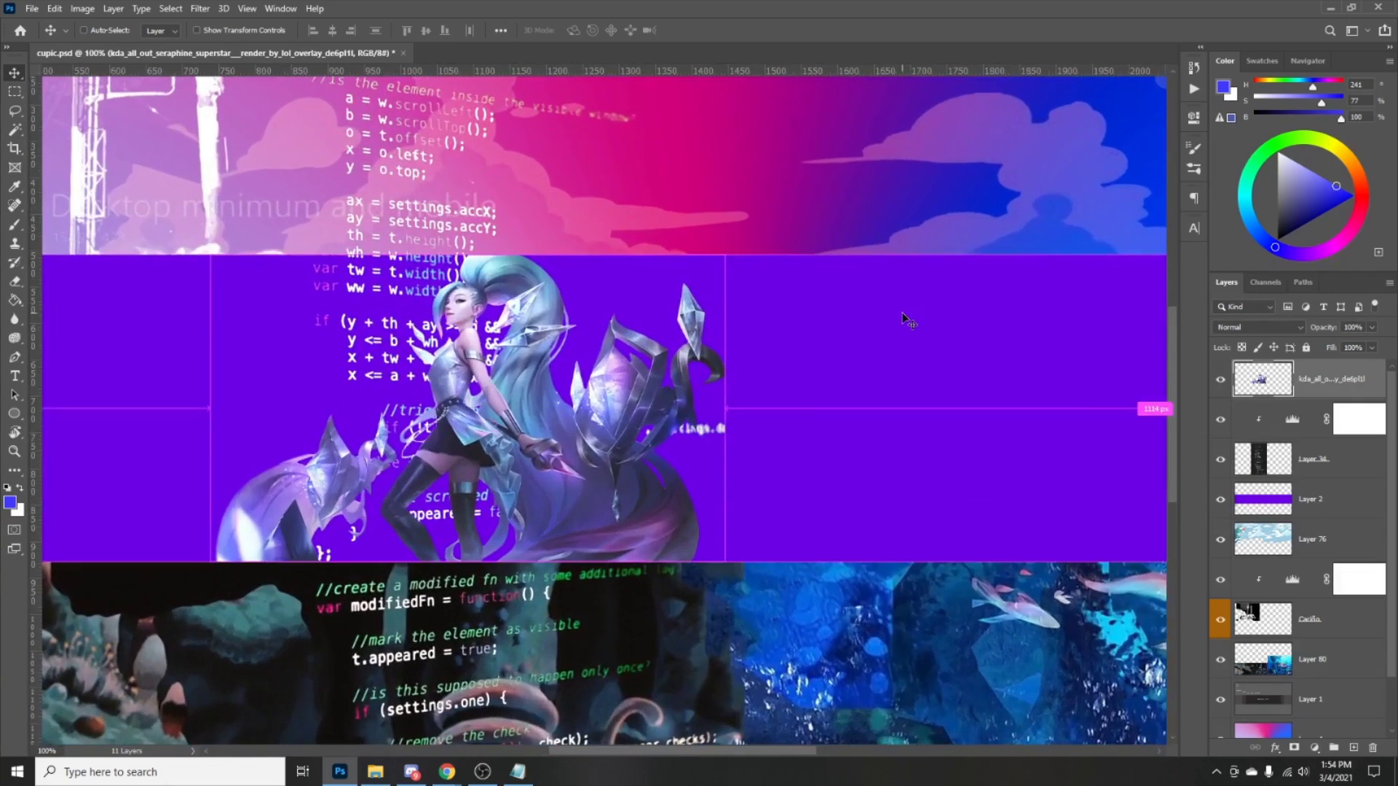
key(ctrl+minus)
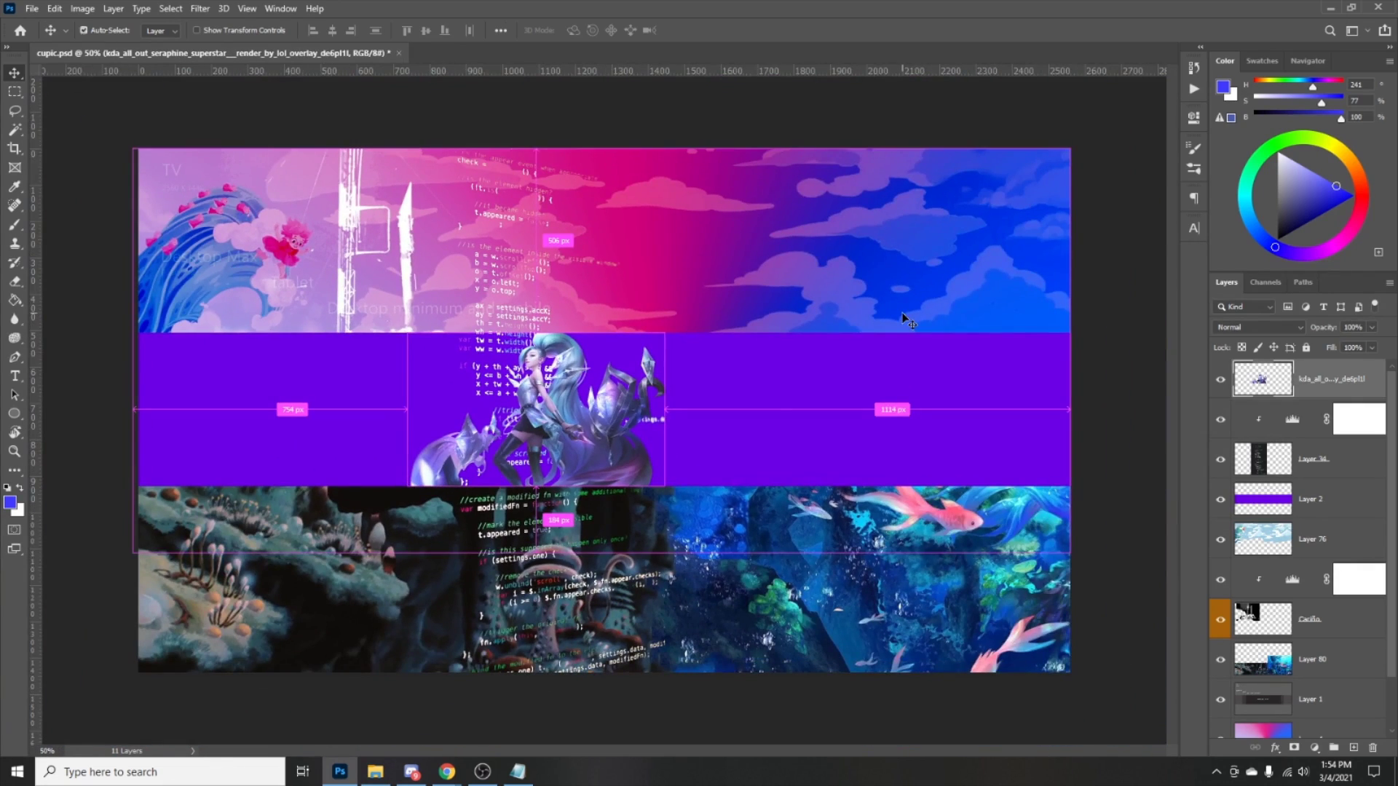
key(ctrl+plus)
key(ctrl+plus)
key(ctrl+plus)
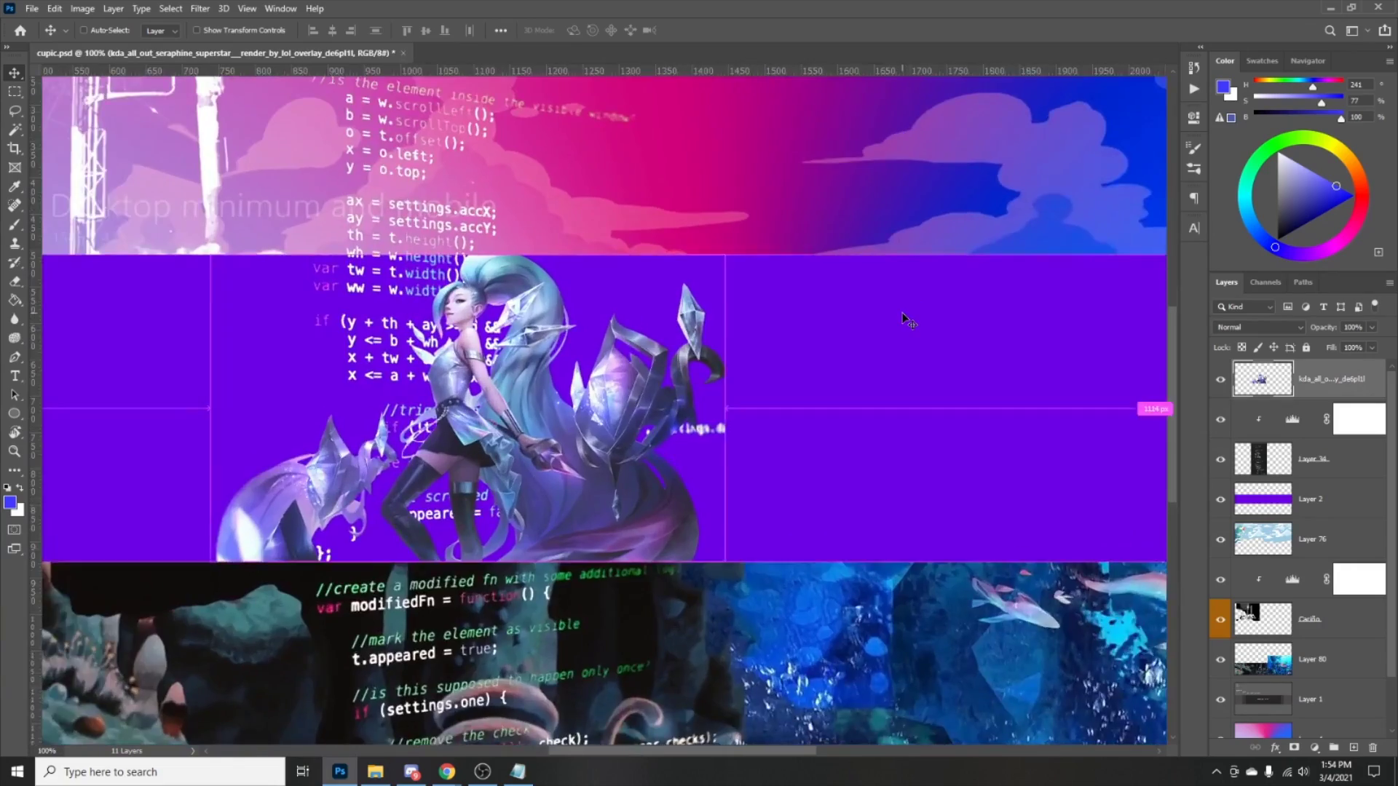
key(ctrl+minus)
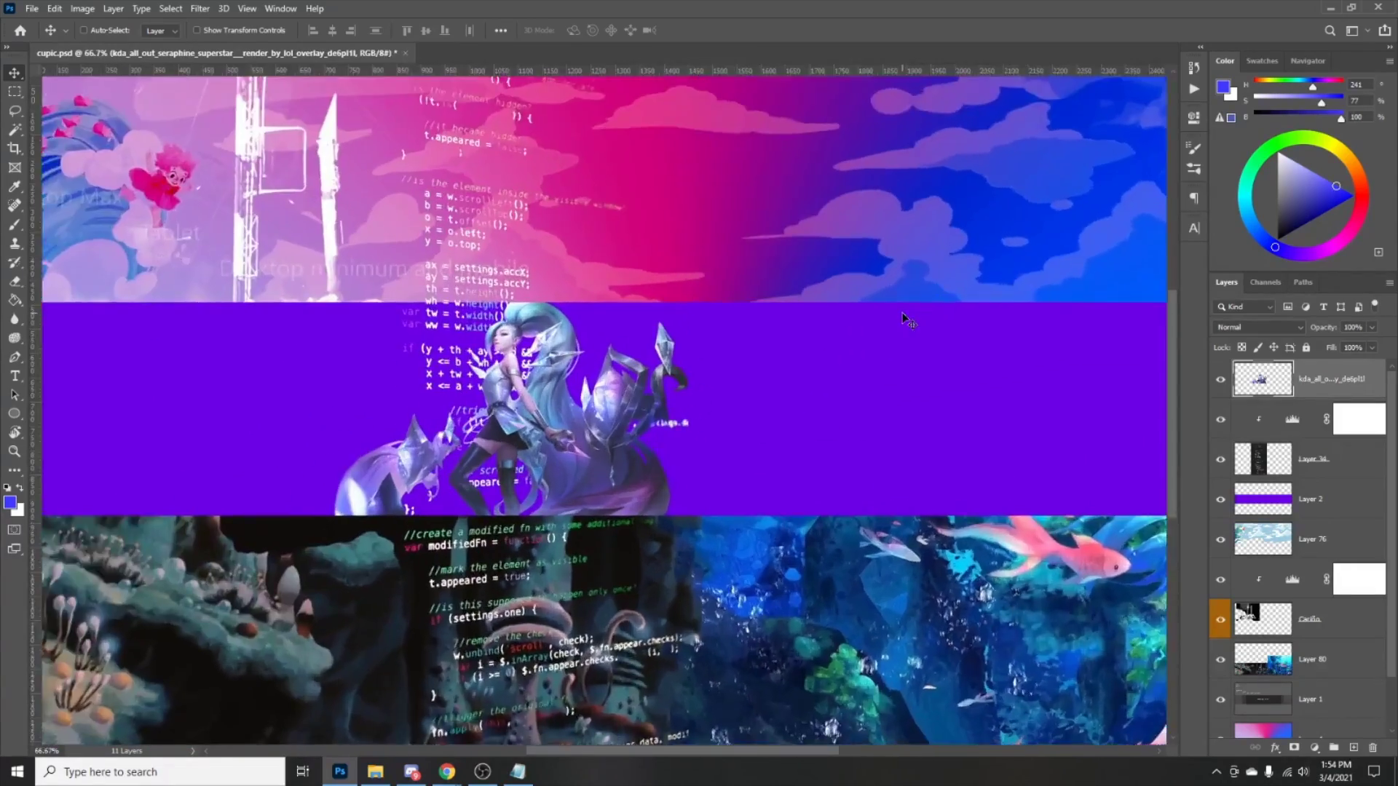
key(ctrl+minus)
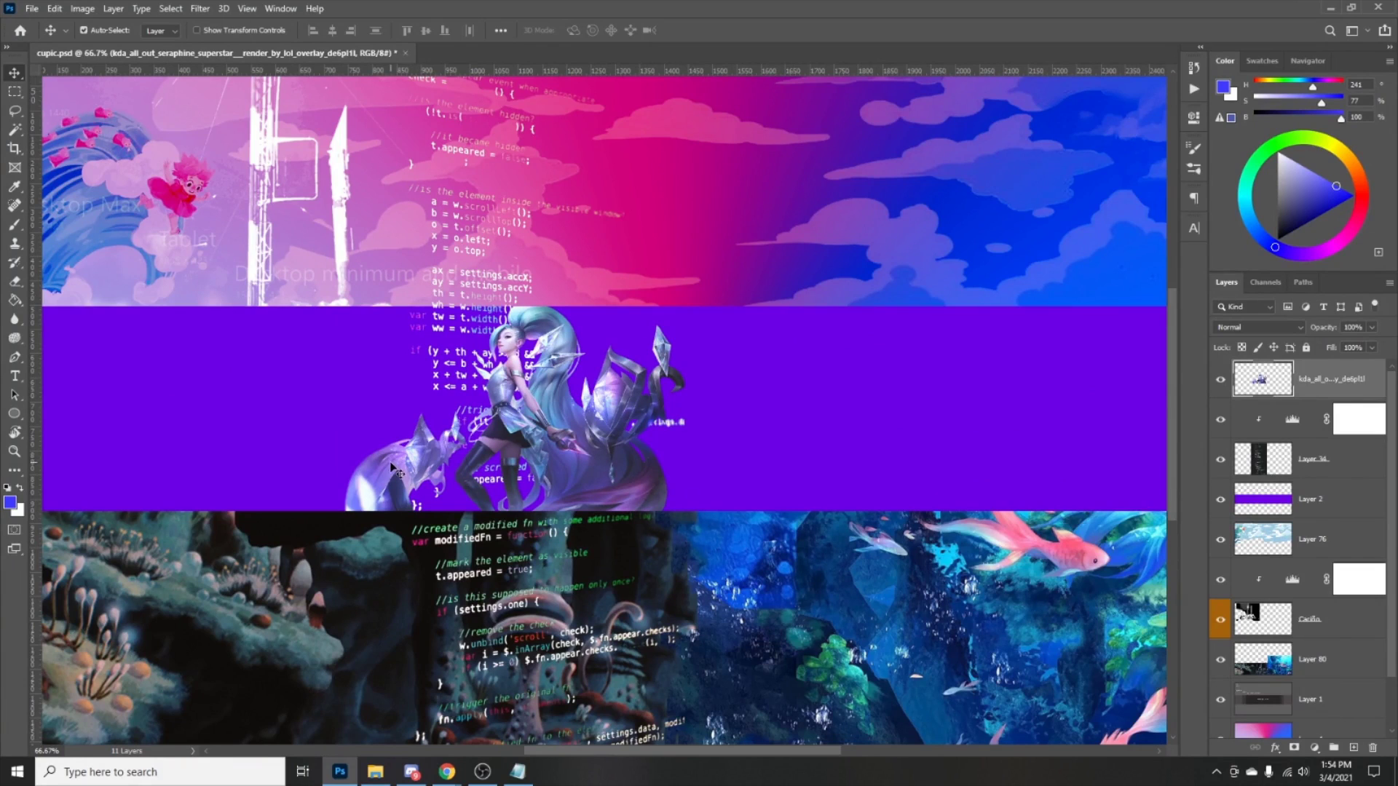
scroll(393, 404, left, 1)
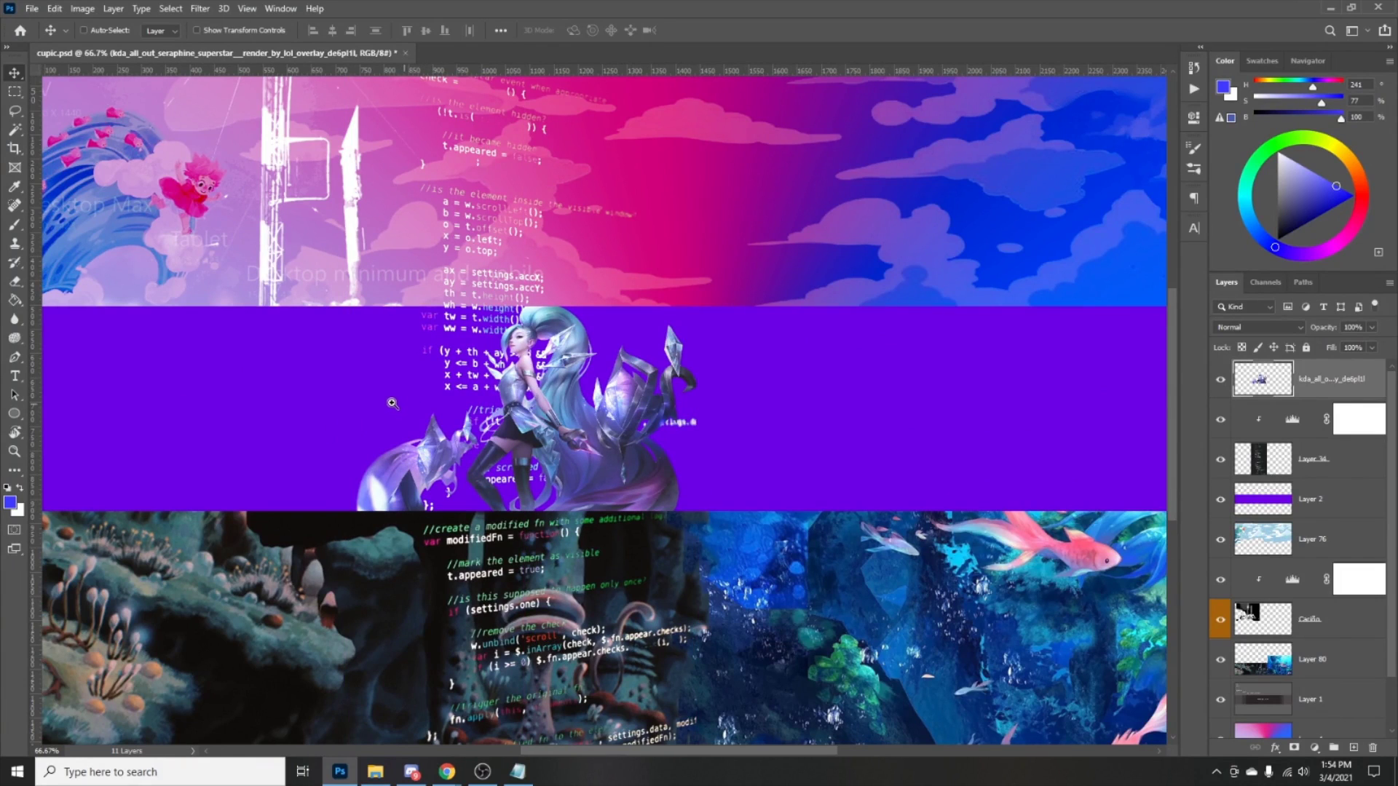
scroll(393, 404, right, 4)
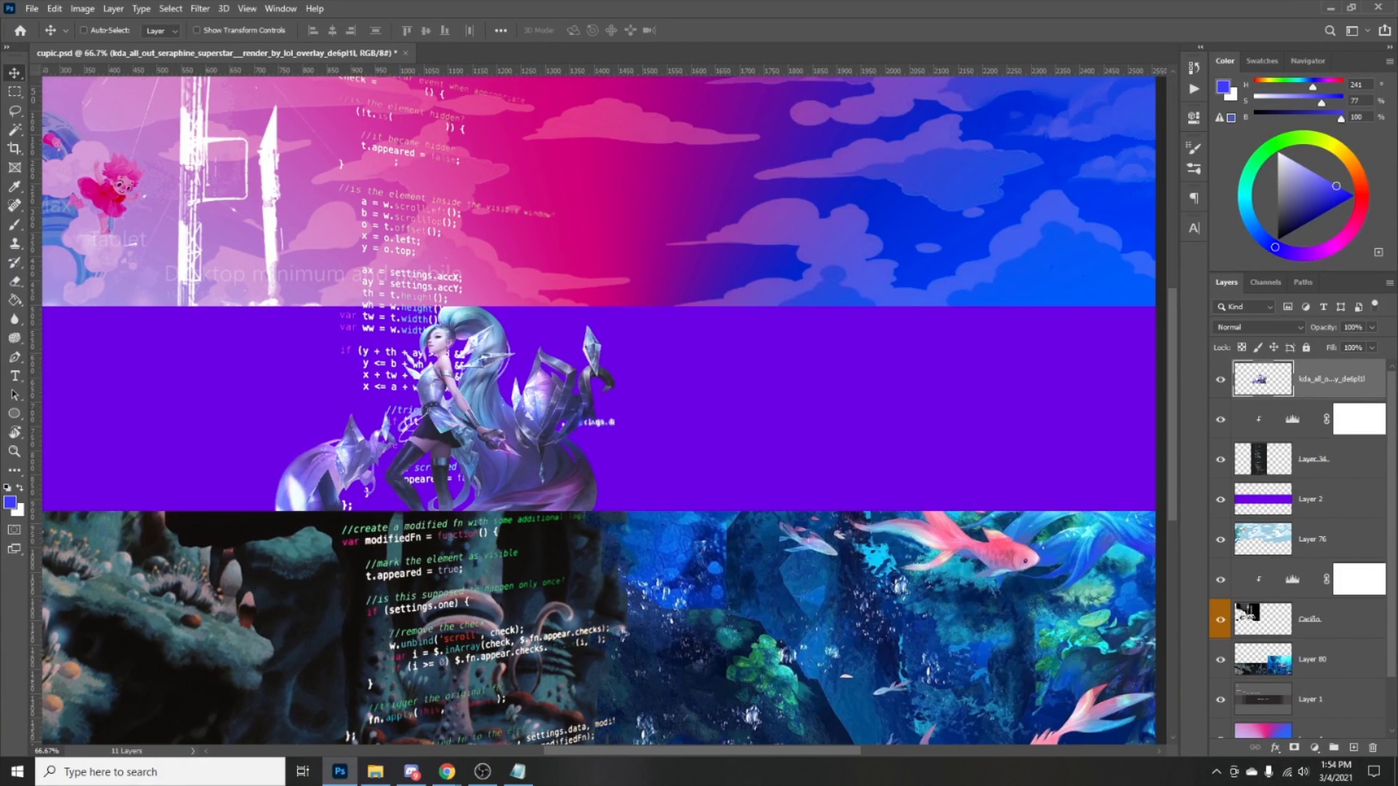
key(alt+Tab)
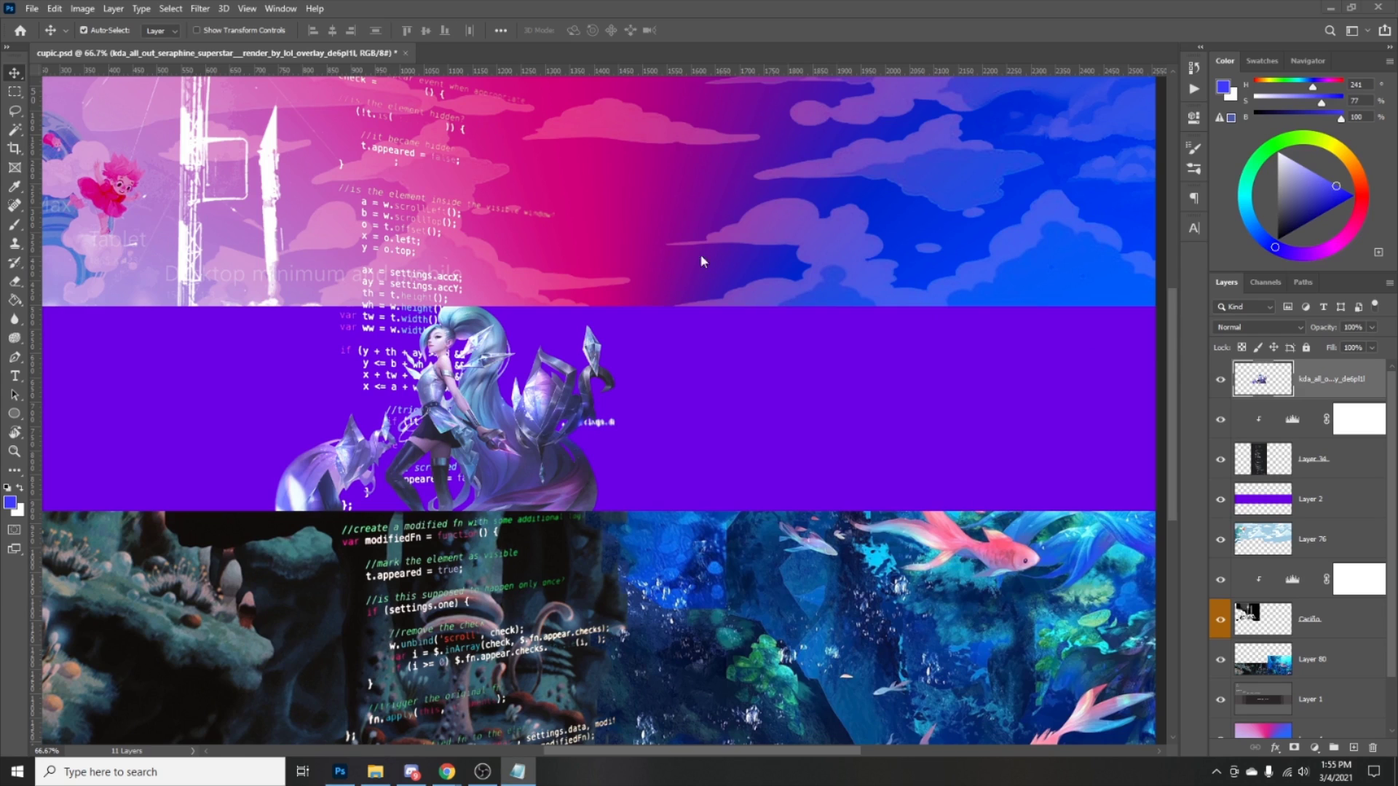
Move the character render to the right along the purple band while viewing its crystal details at 300%.
drag(639, 352, 674, 386)
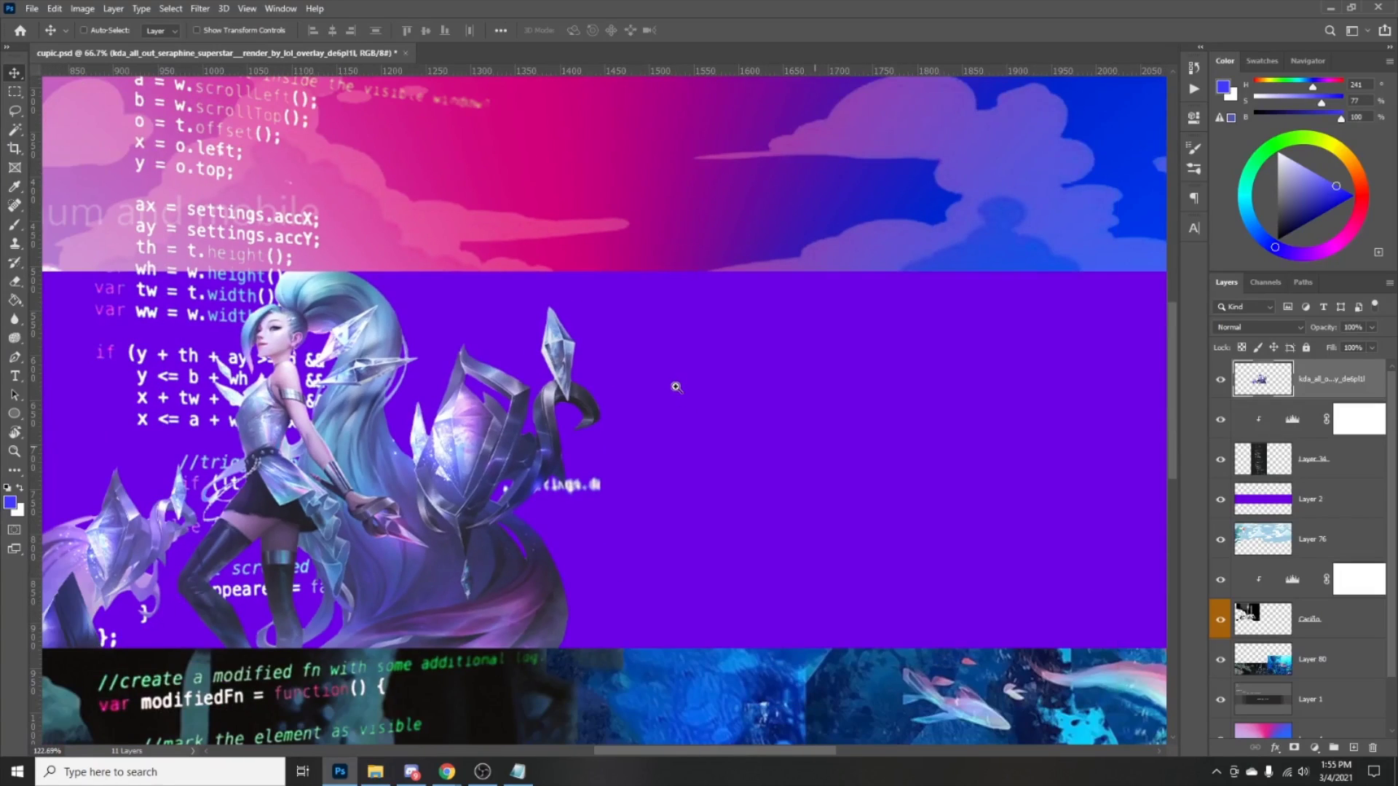
click(15, 453)
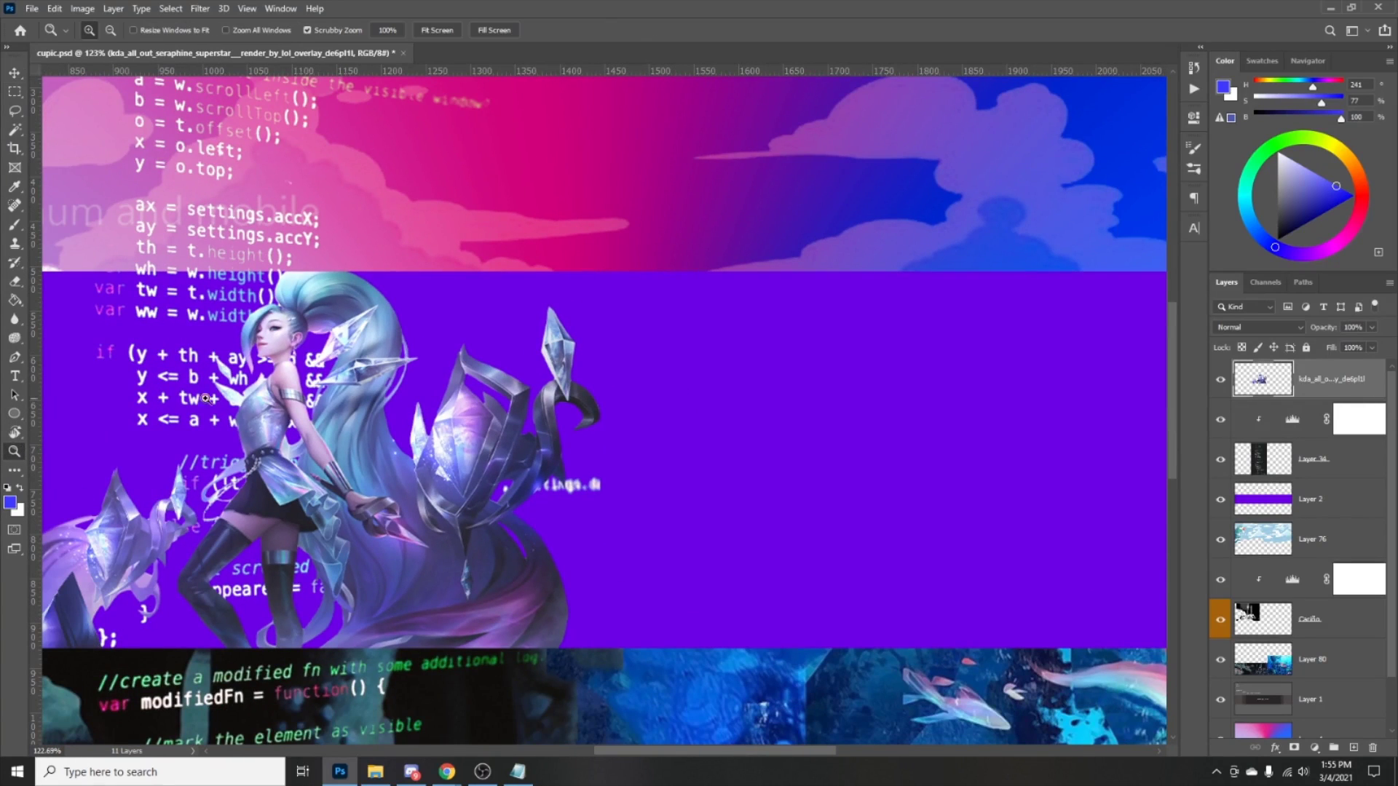
click(445, 458)
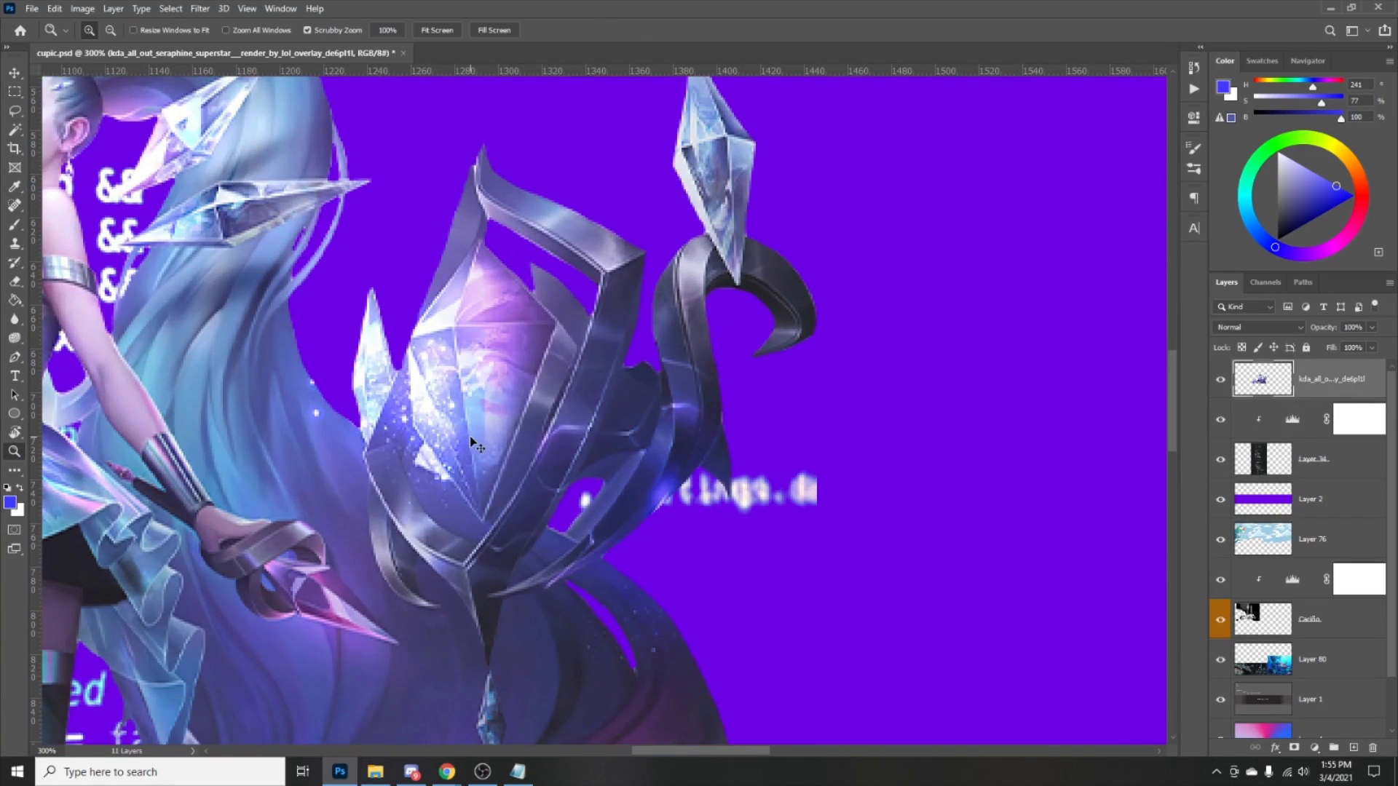
click(472, 437)
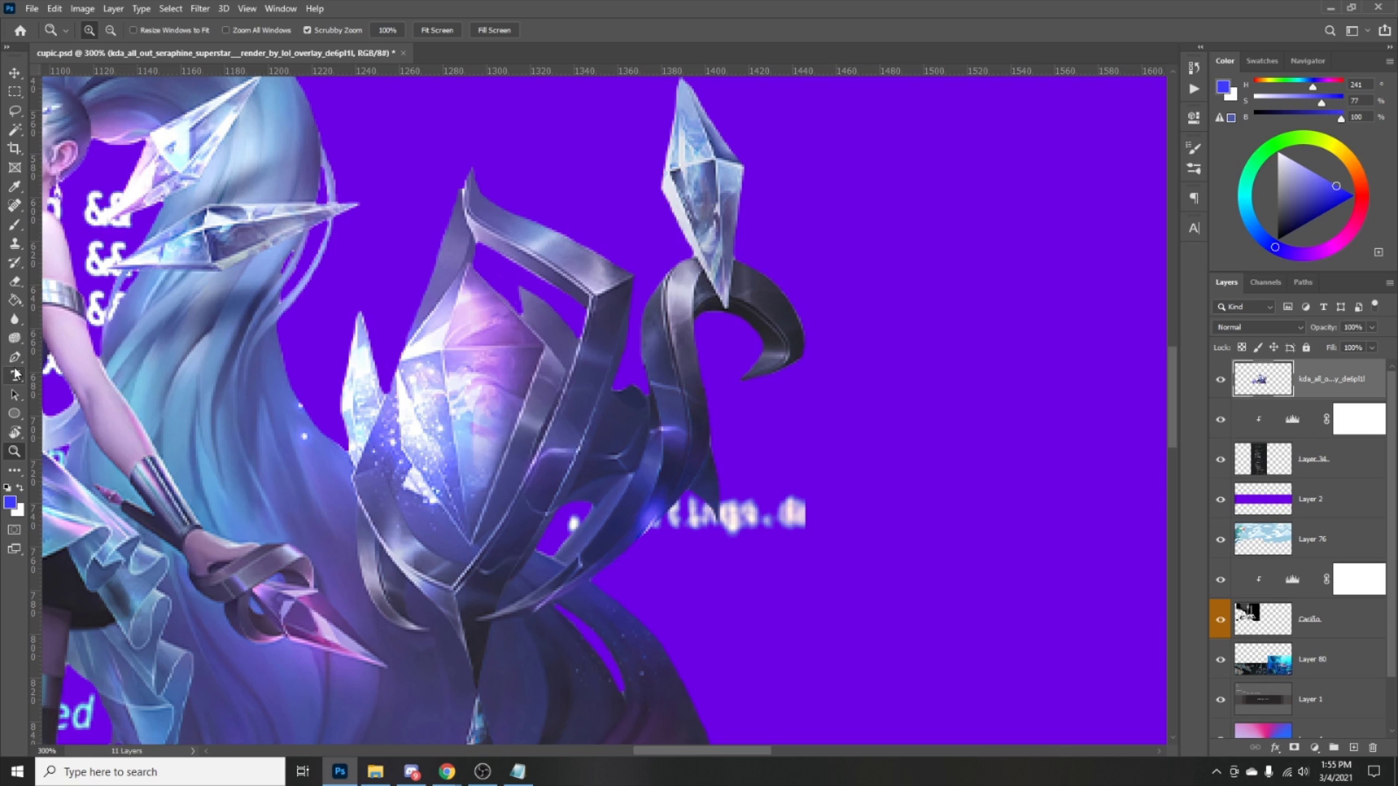
click(15, 73)
drag(218, 230, 620, 277)
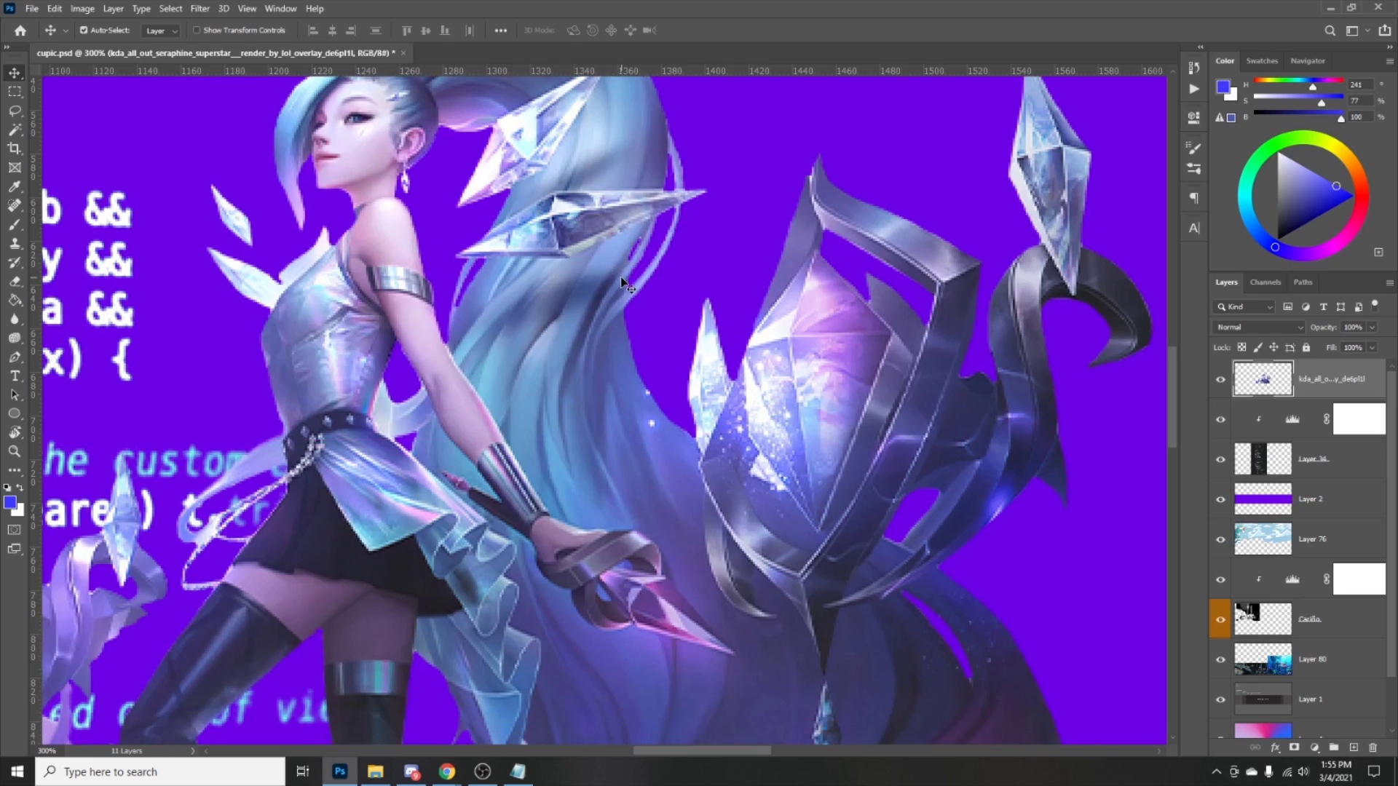
Start a free transform on the whole character render and commit it.
key(ctrl+minus)
key(ctrl+minus)
key(ctrl+t)
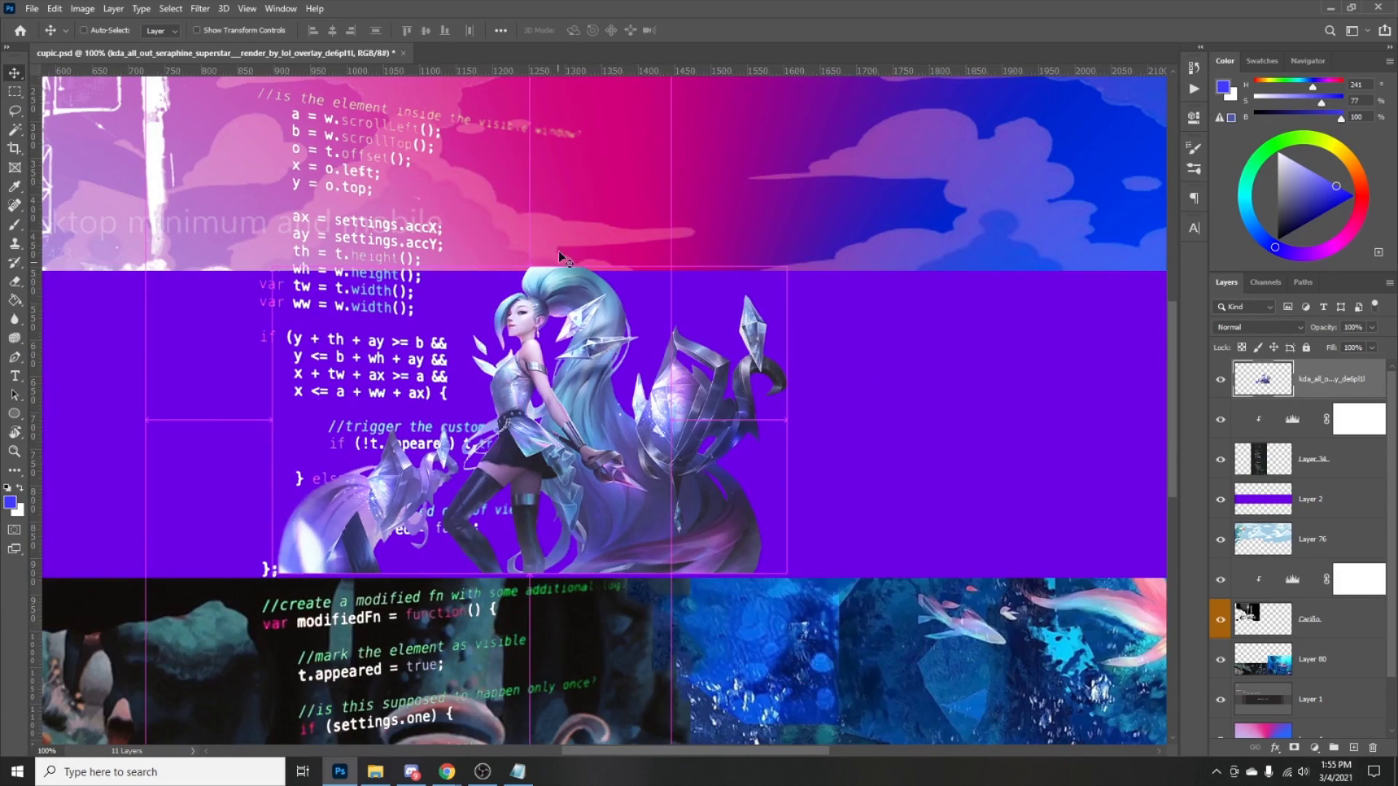
drag(825, 231, 780, 213)
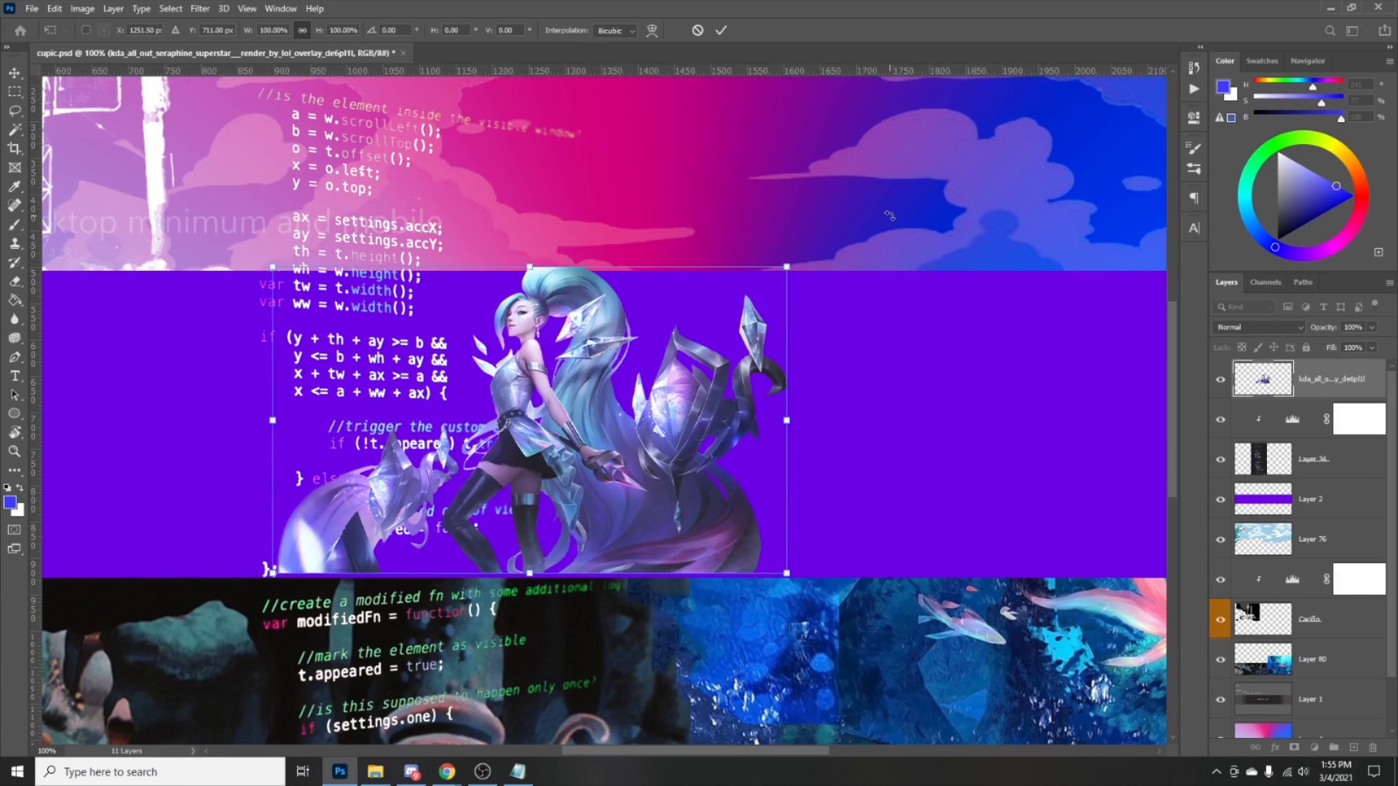
key(Return)
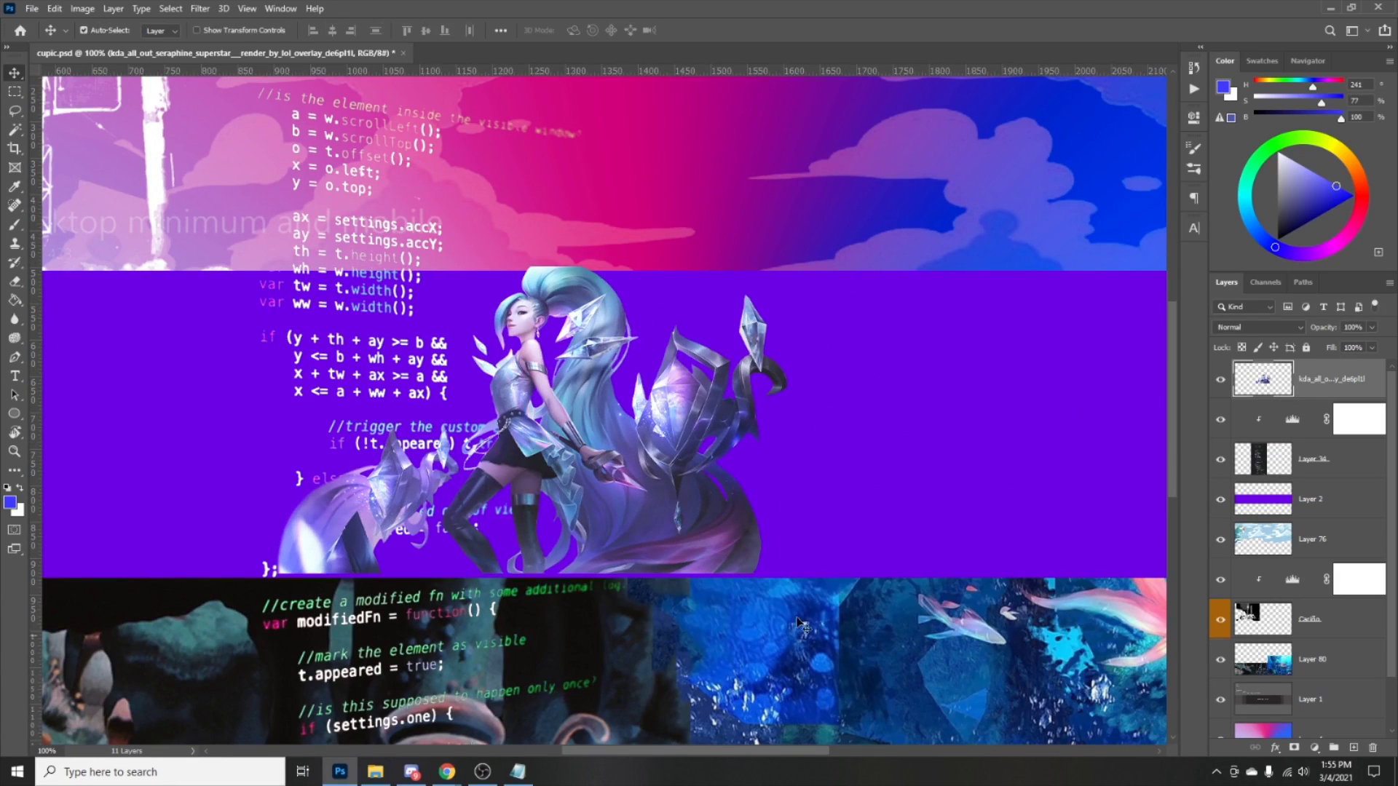
Rotate the canvas view to 14° with the Rotate View tool.
key(r)
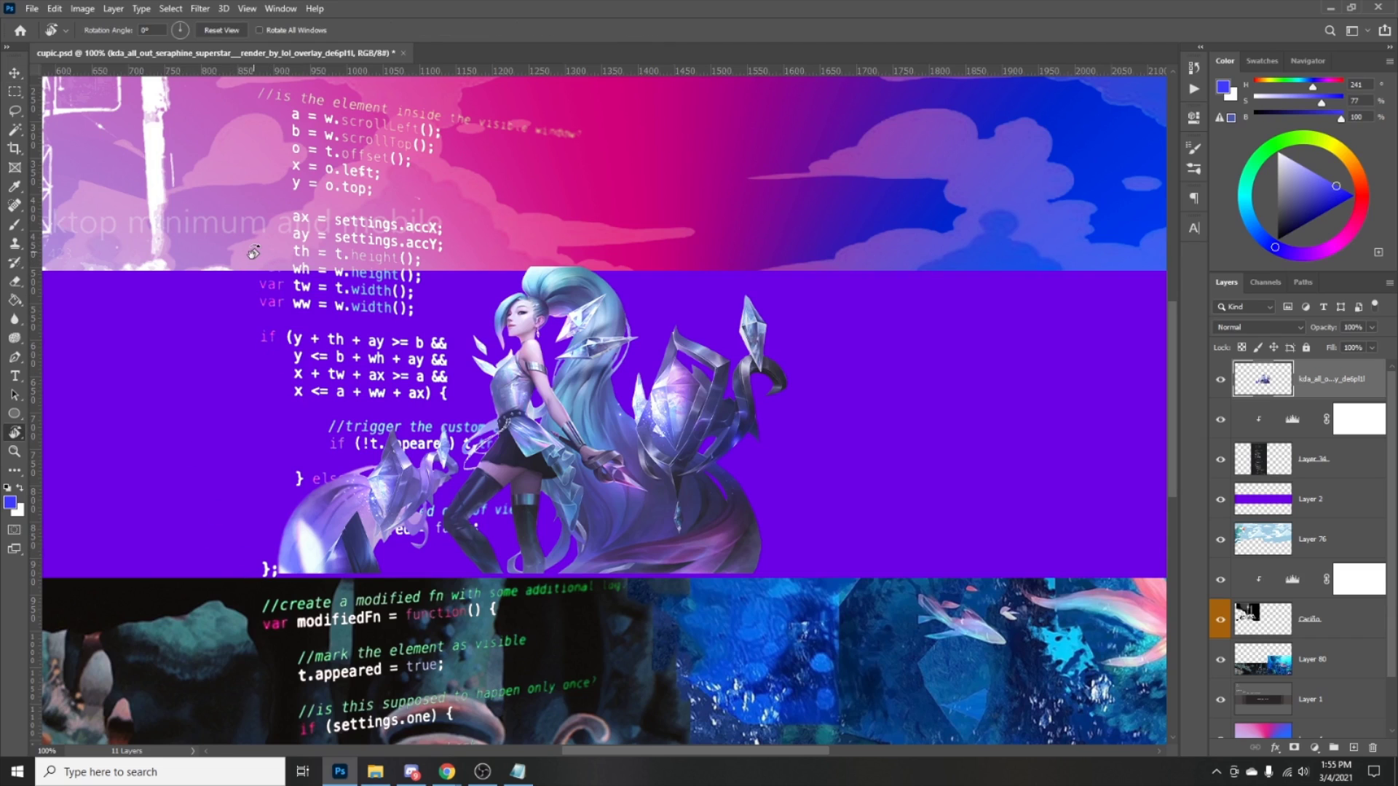
drag(240, 226, 462, 282)
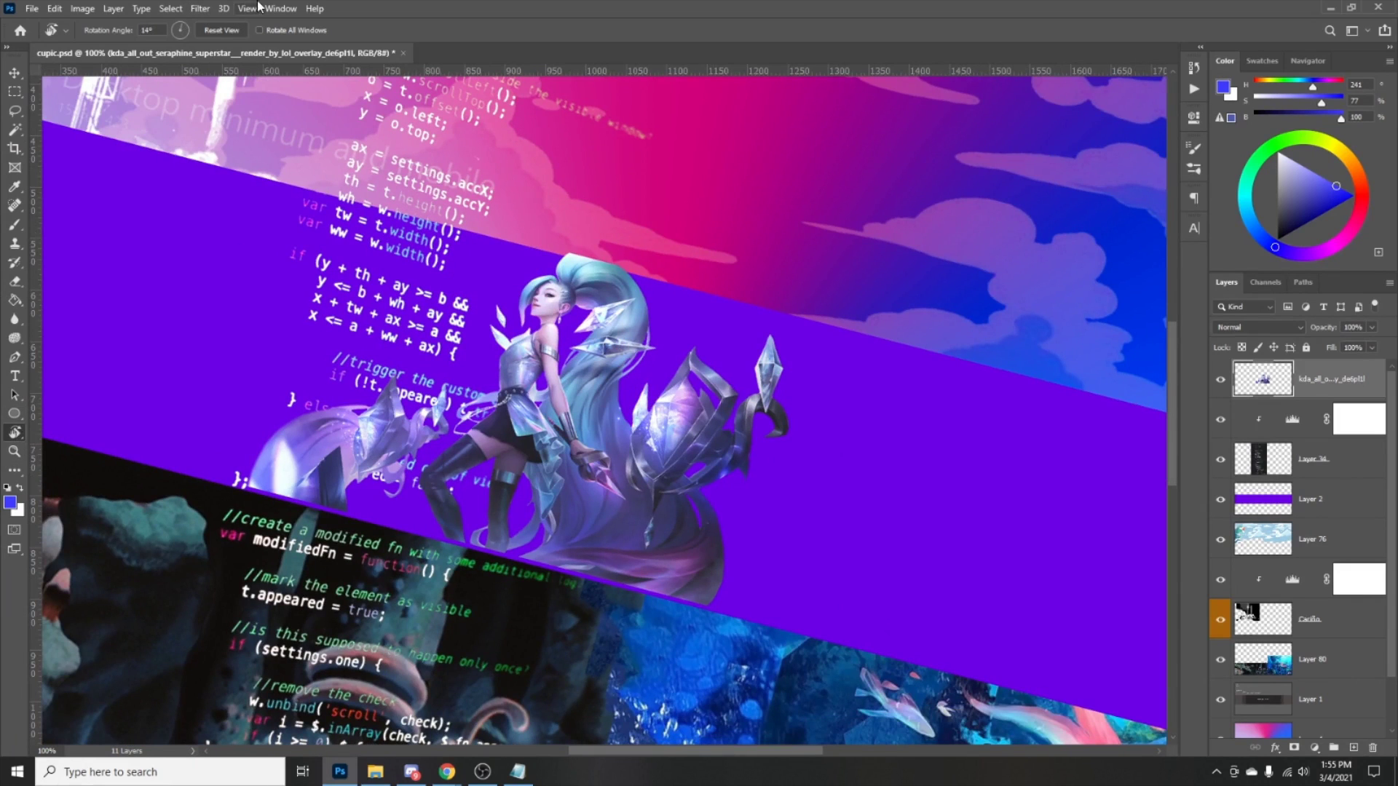
click(280, 8)
mouse_move(393, 40)
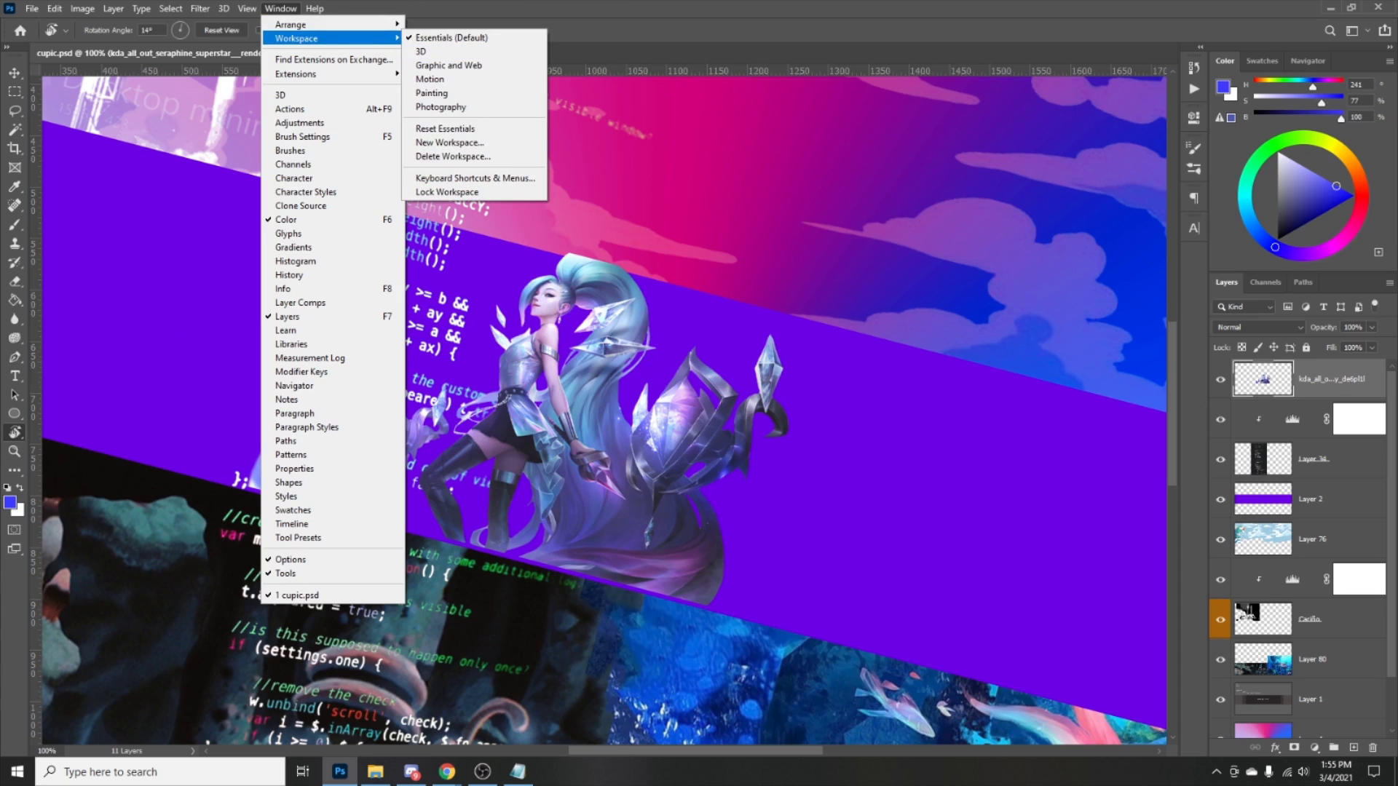
key(alt+Tab)
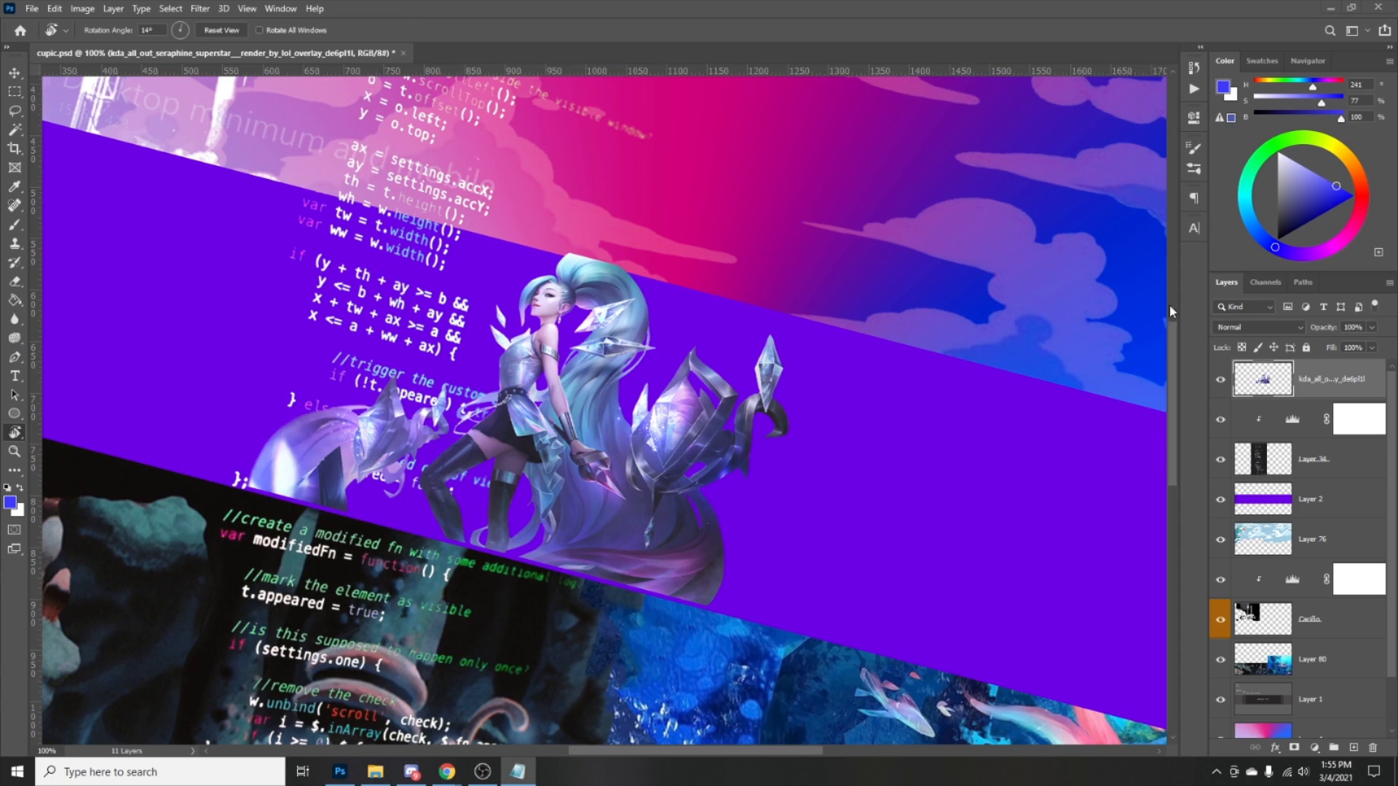
Set the canvas view's rotation angle back to 0° and switch to the Move tool.
click(145, 30)
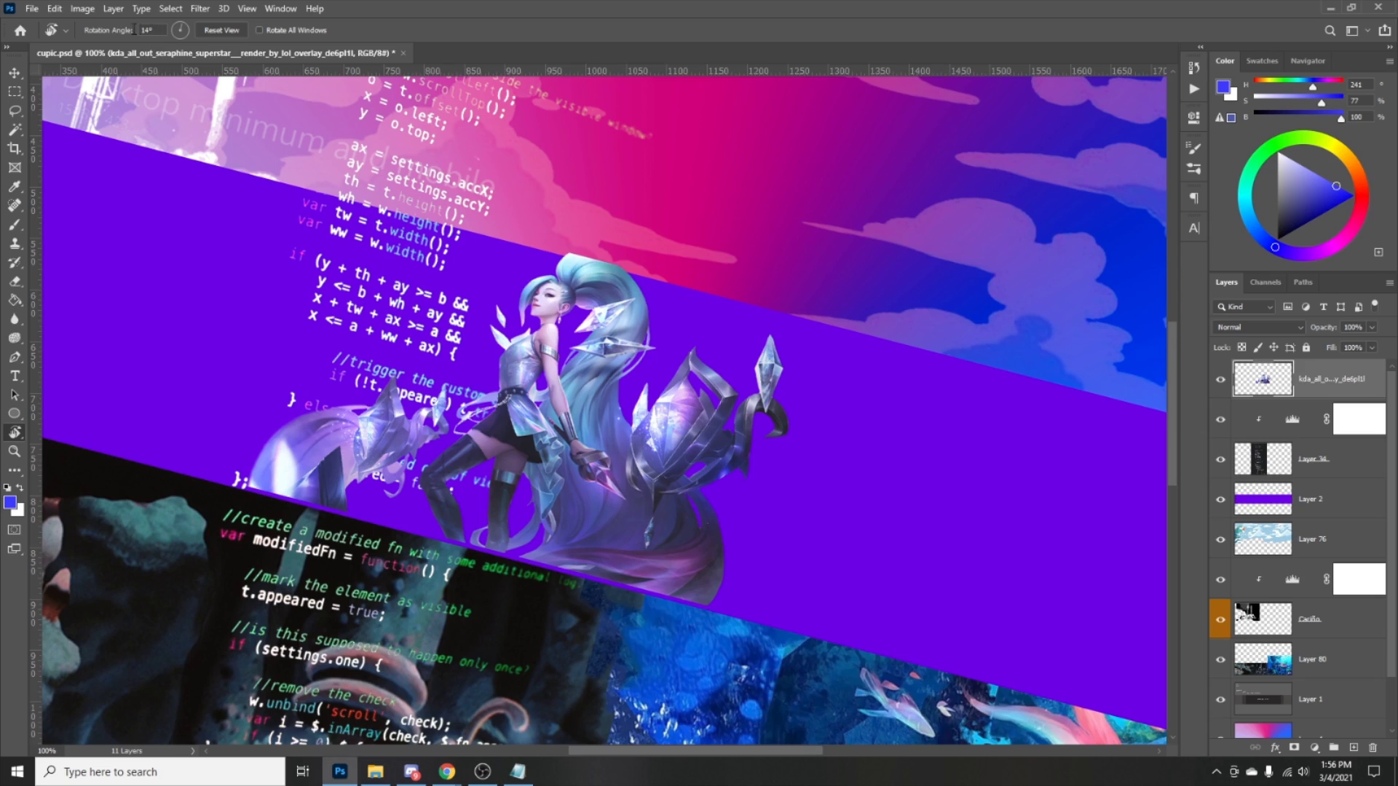
text(0)
key(Return)
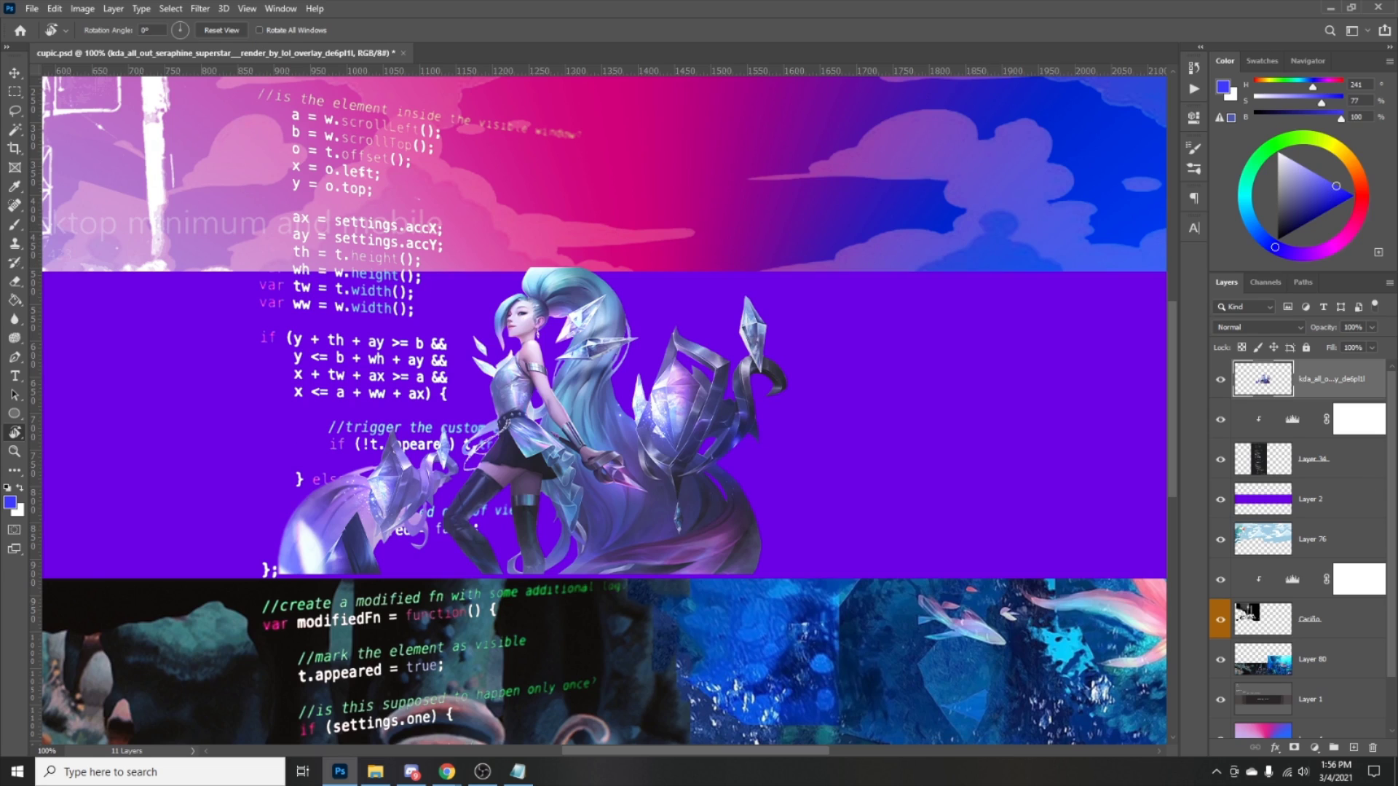
click(14, 73)
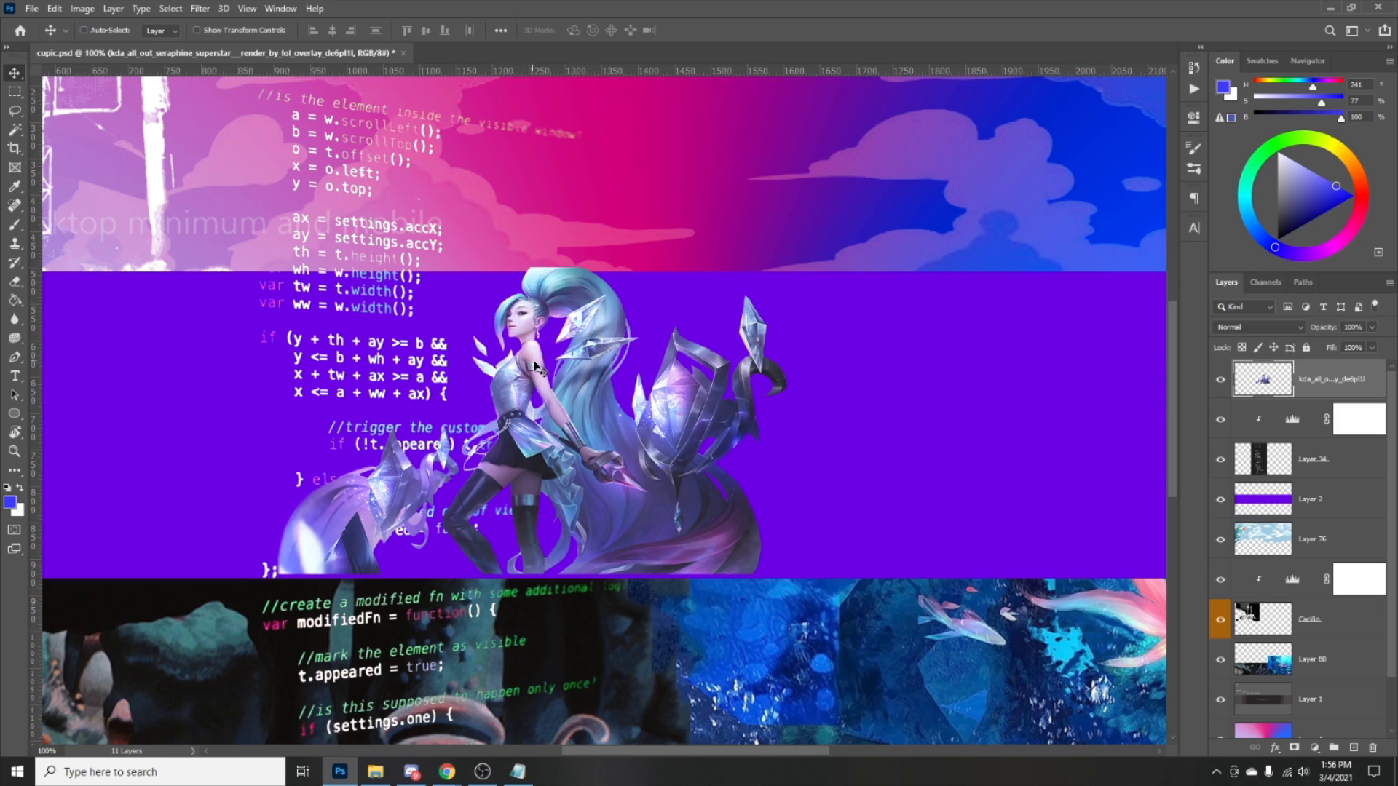
Examine the seabed artwork, purple band and code text at 200% with the Navigator, and return to 66.67% magnification.
key(ctrl)
key(ctrl+plus)
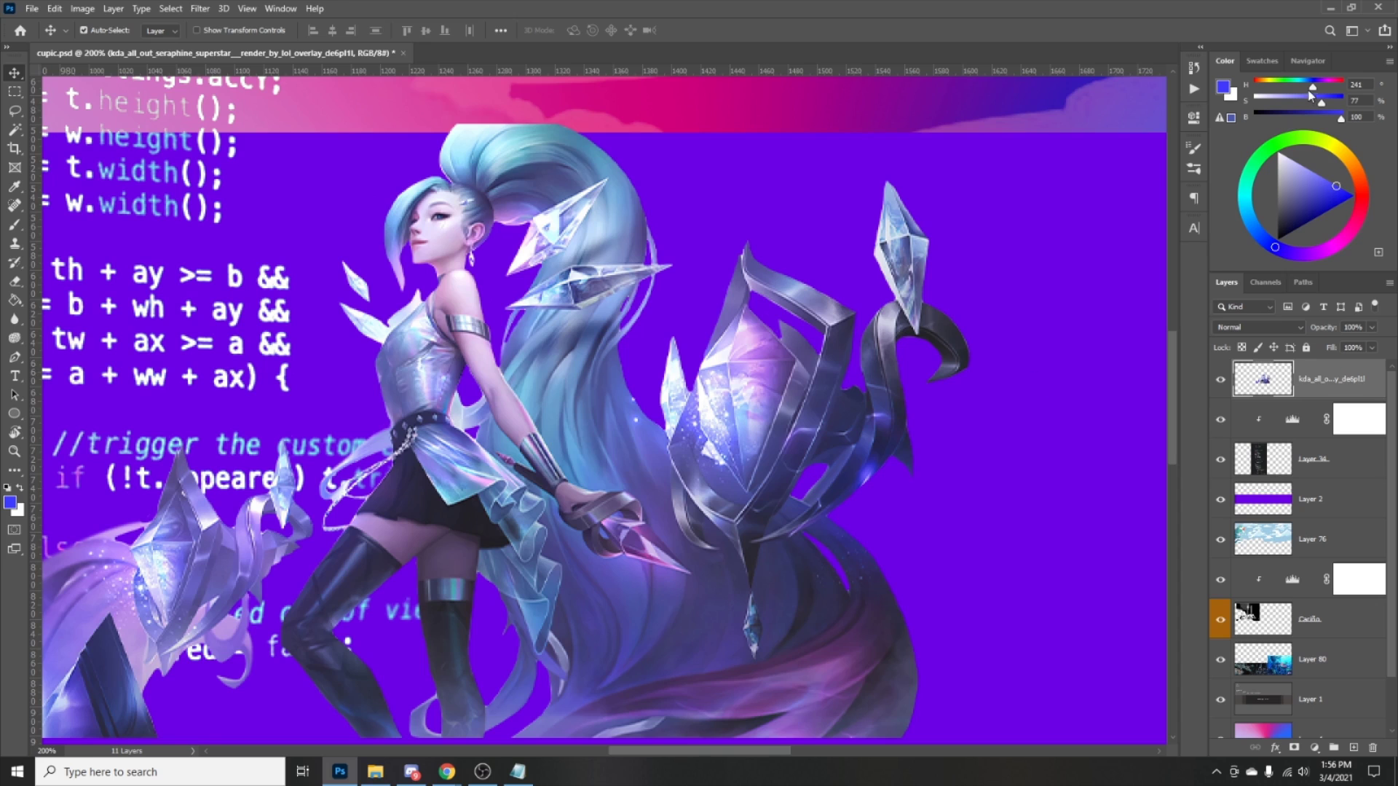
click(1308, 60)
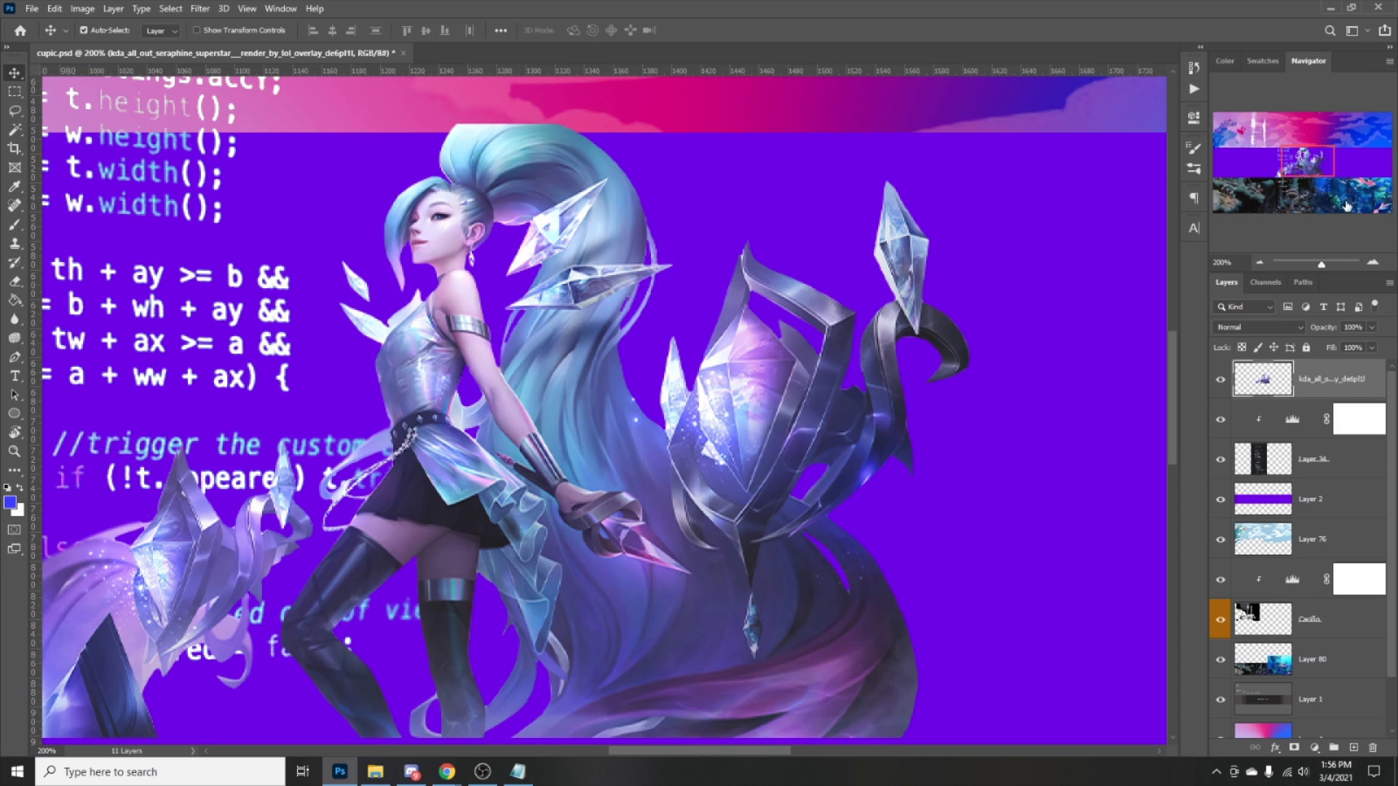
drag(1307, 175, 1252, 200)
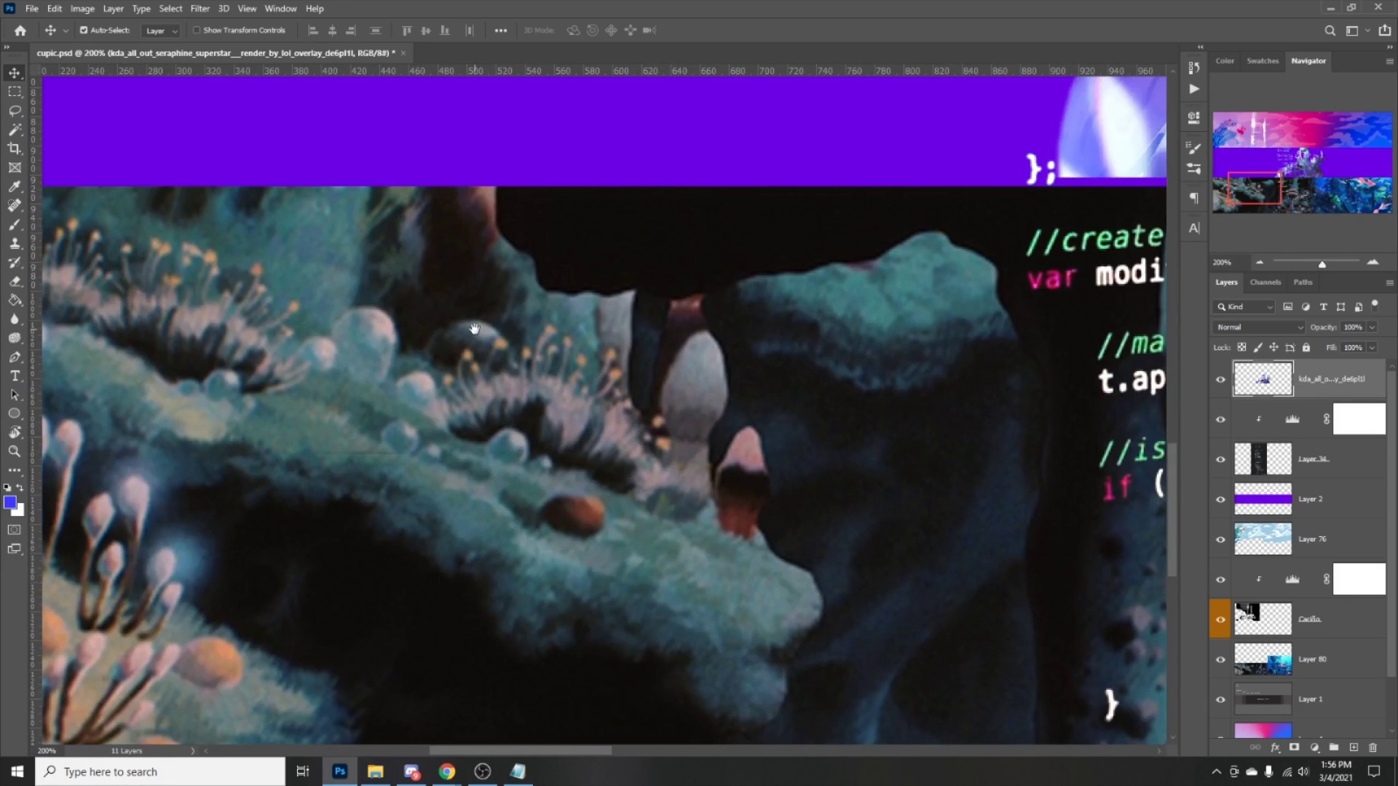
drag(370, 337, 587, 485)
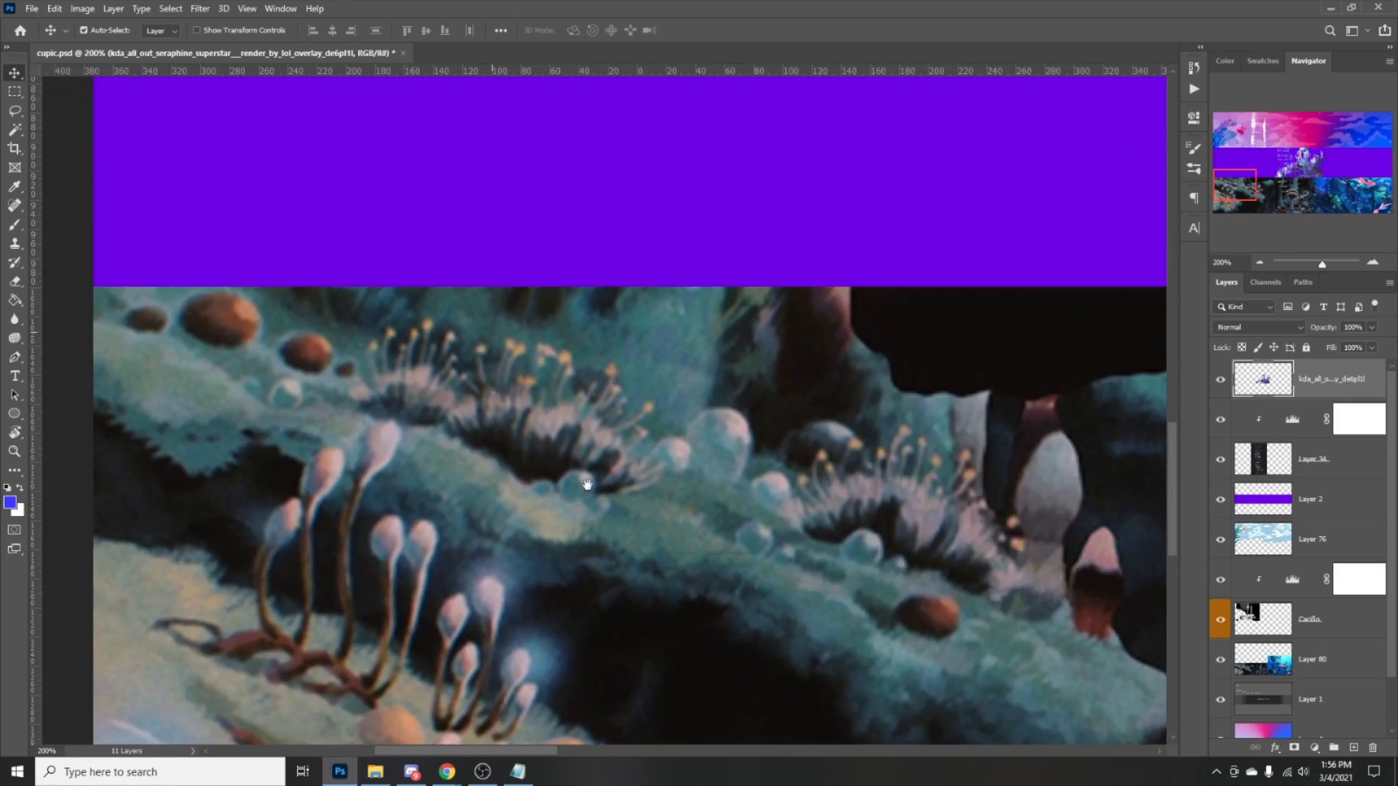
drag(802, 434, 552, 483)
drag(1056, 502, 789, 484)
drag(947, 277, 408, 626)
drag(704, 475, 859, 619)
drag(291, 364, 617, 331)
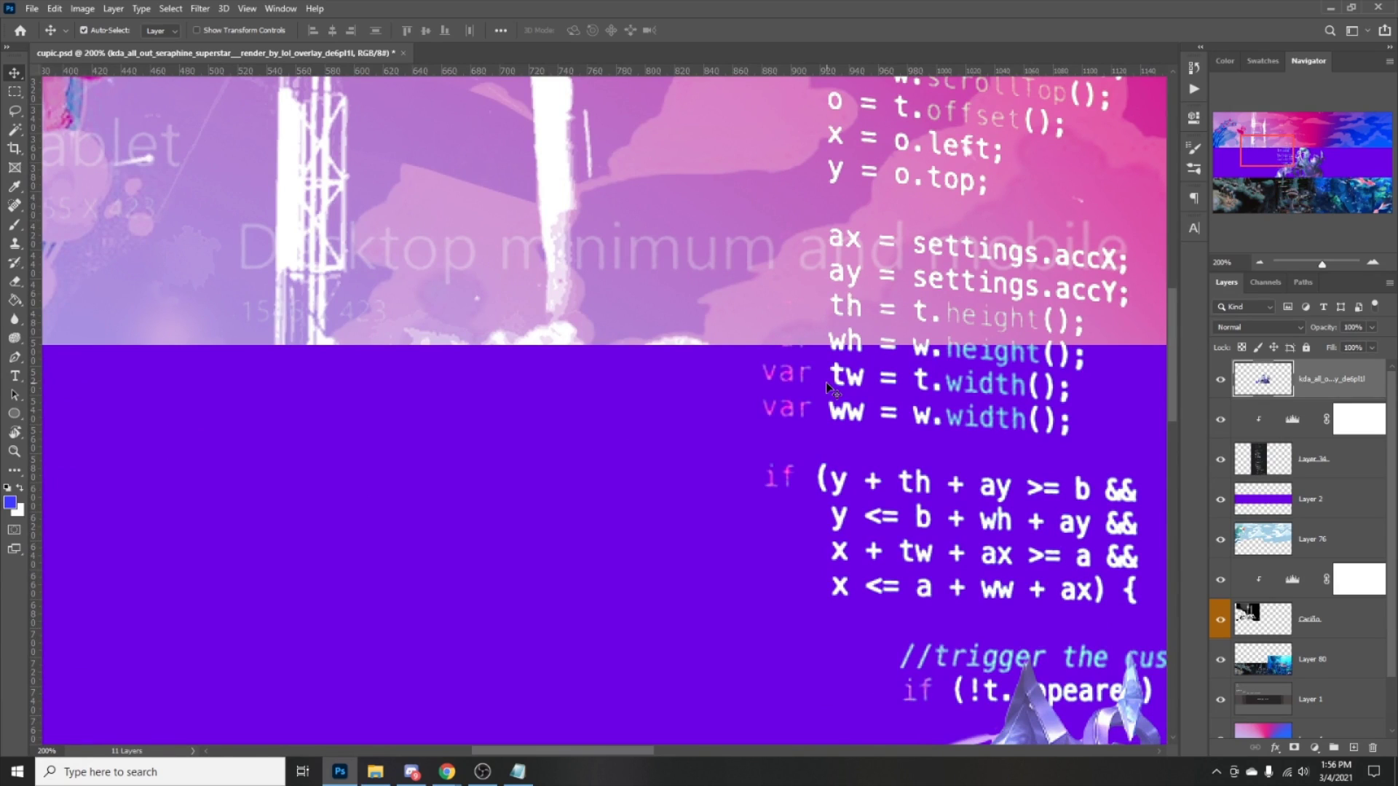
key(ctrl+minus)
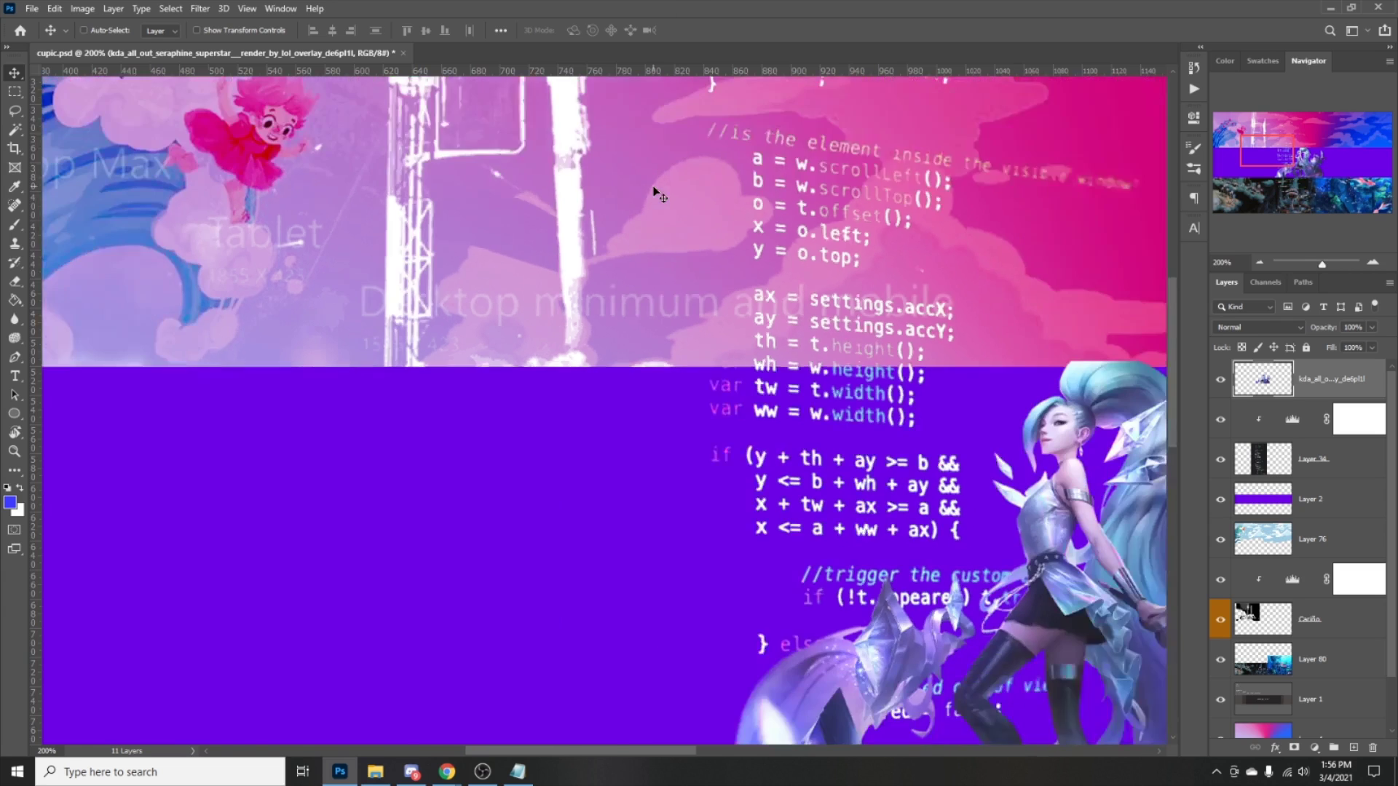
key(ctrl+minus)
key(ctrl+minus)
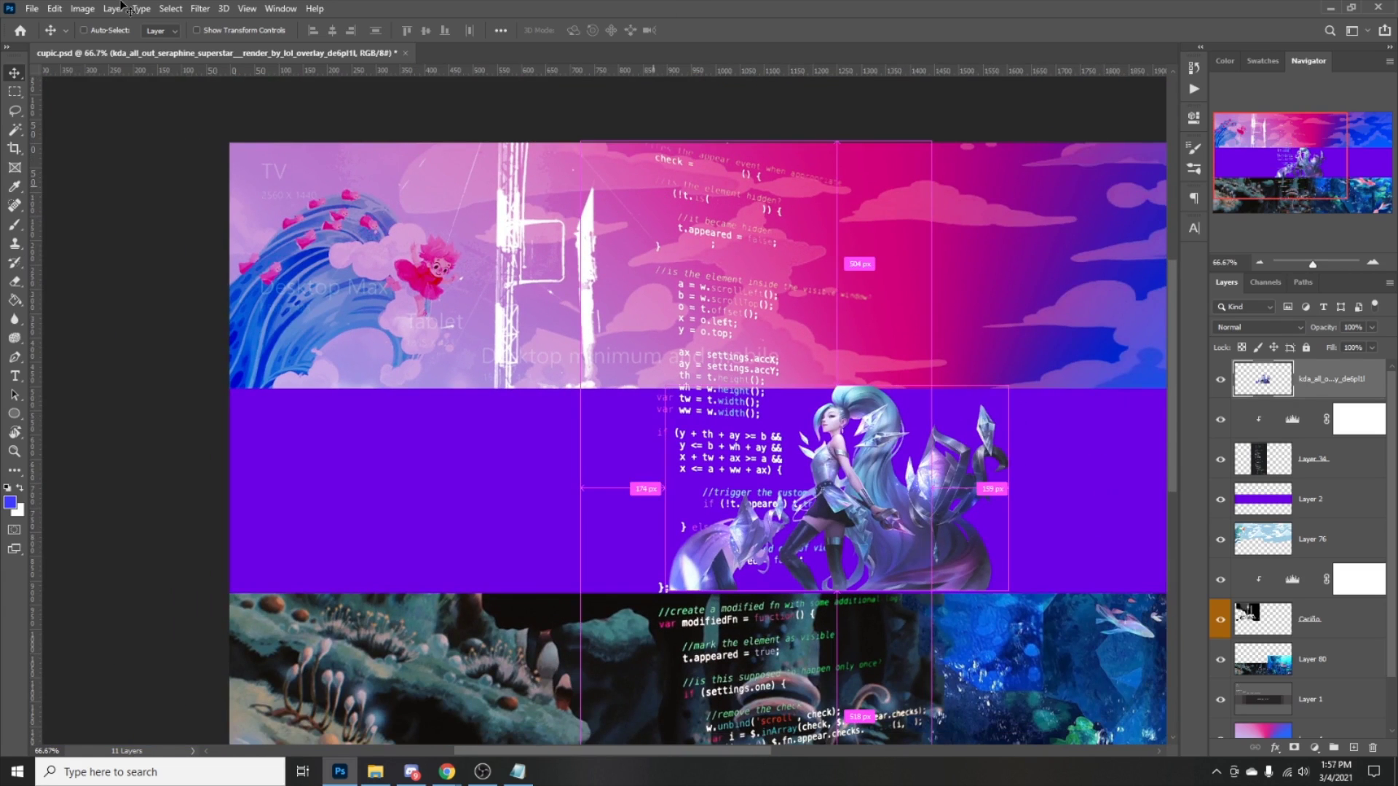
Review the Transform commands available for the character layer and examine the render beside the code text at 200%.
click(87, 9)
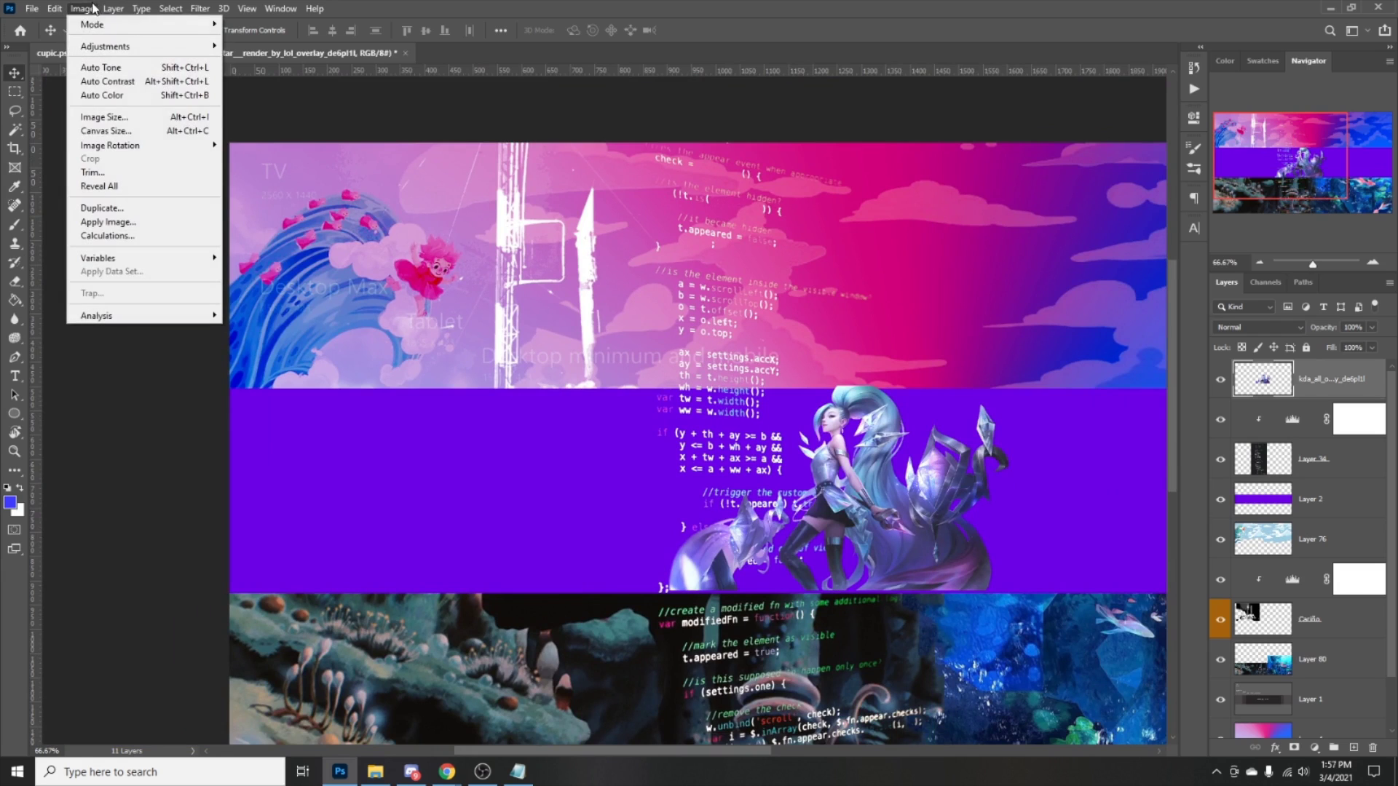
mouse_move(56, 7)
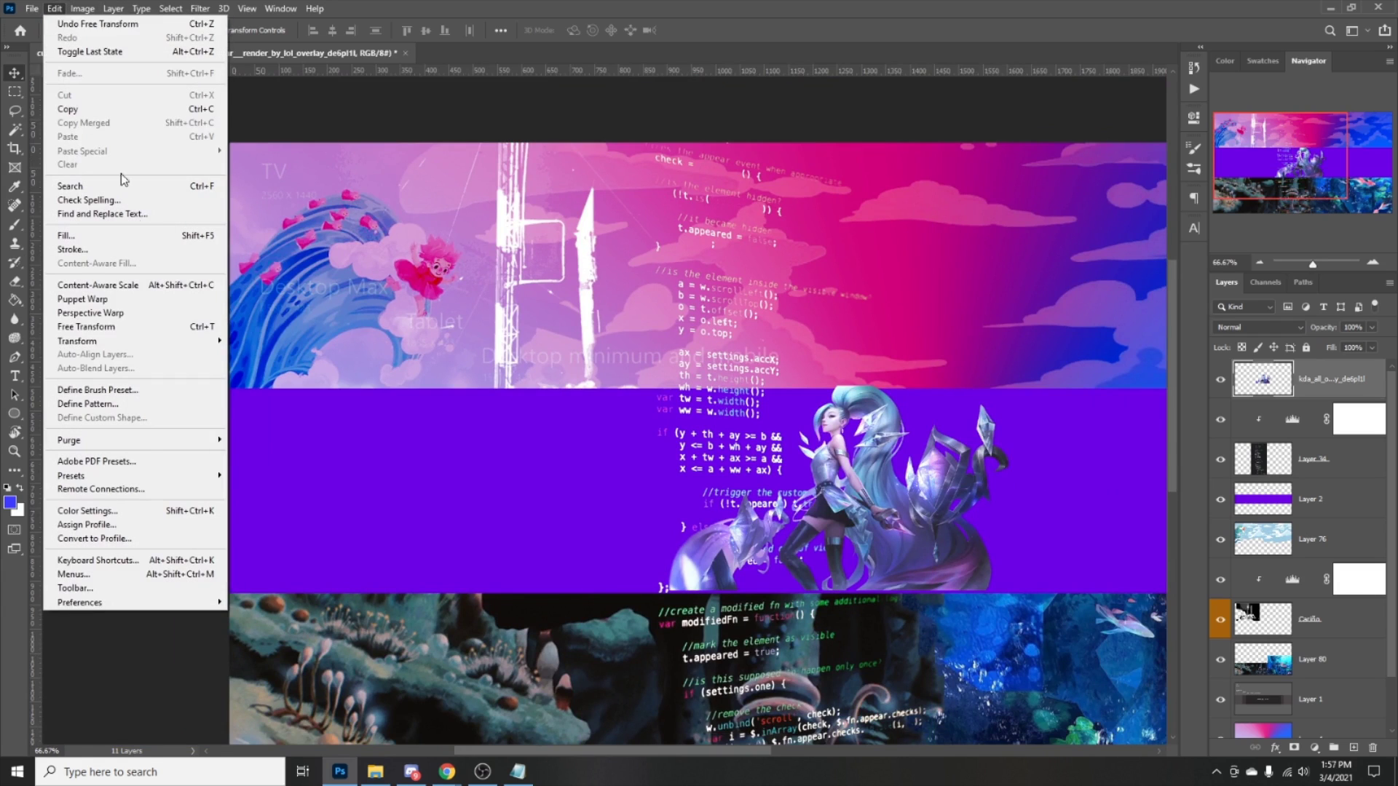
mouse_move(191, 341)
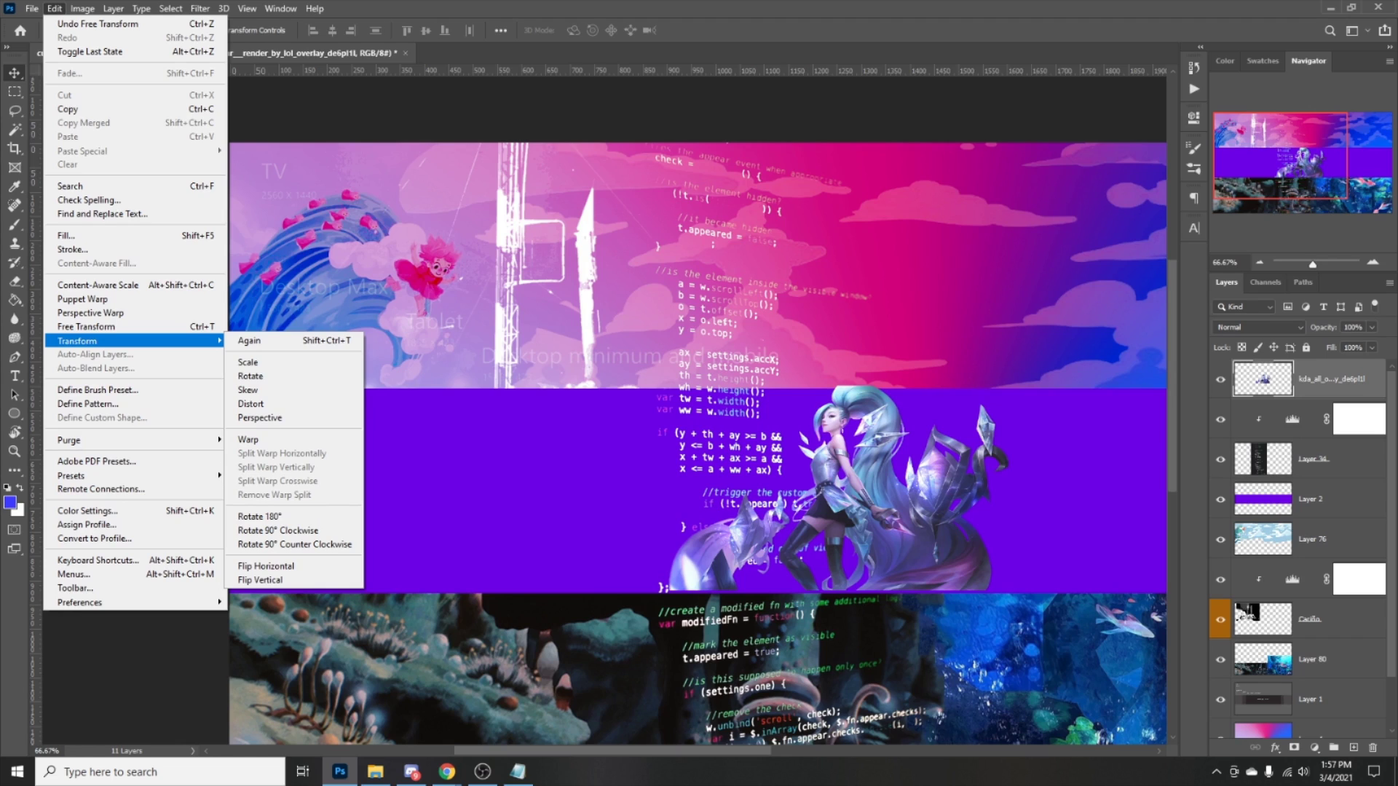
click(730, 4)
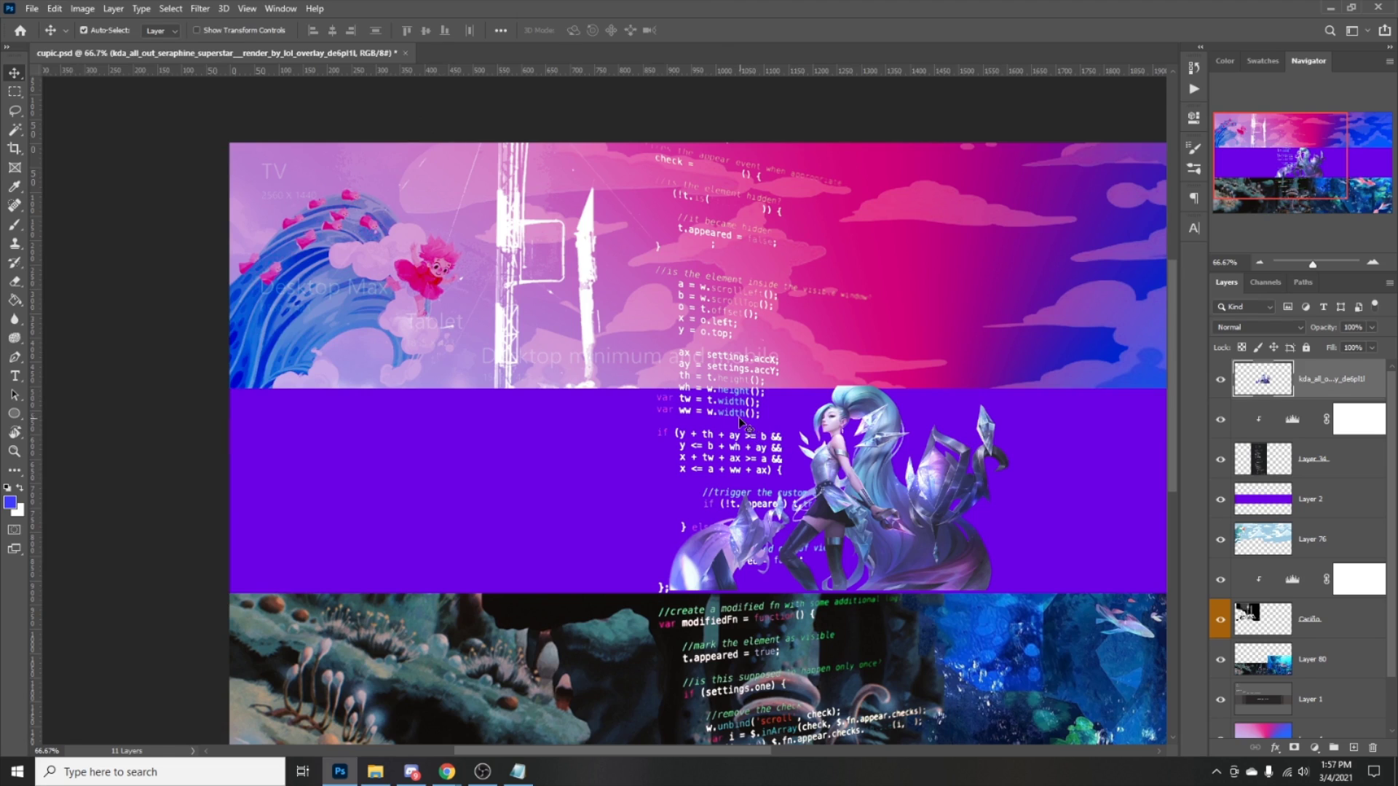
key(ctrl+plus)
key(ctrl+plus)
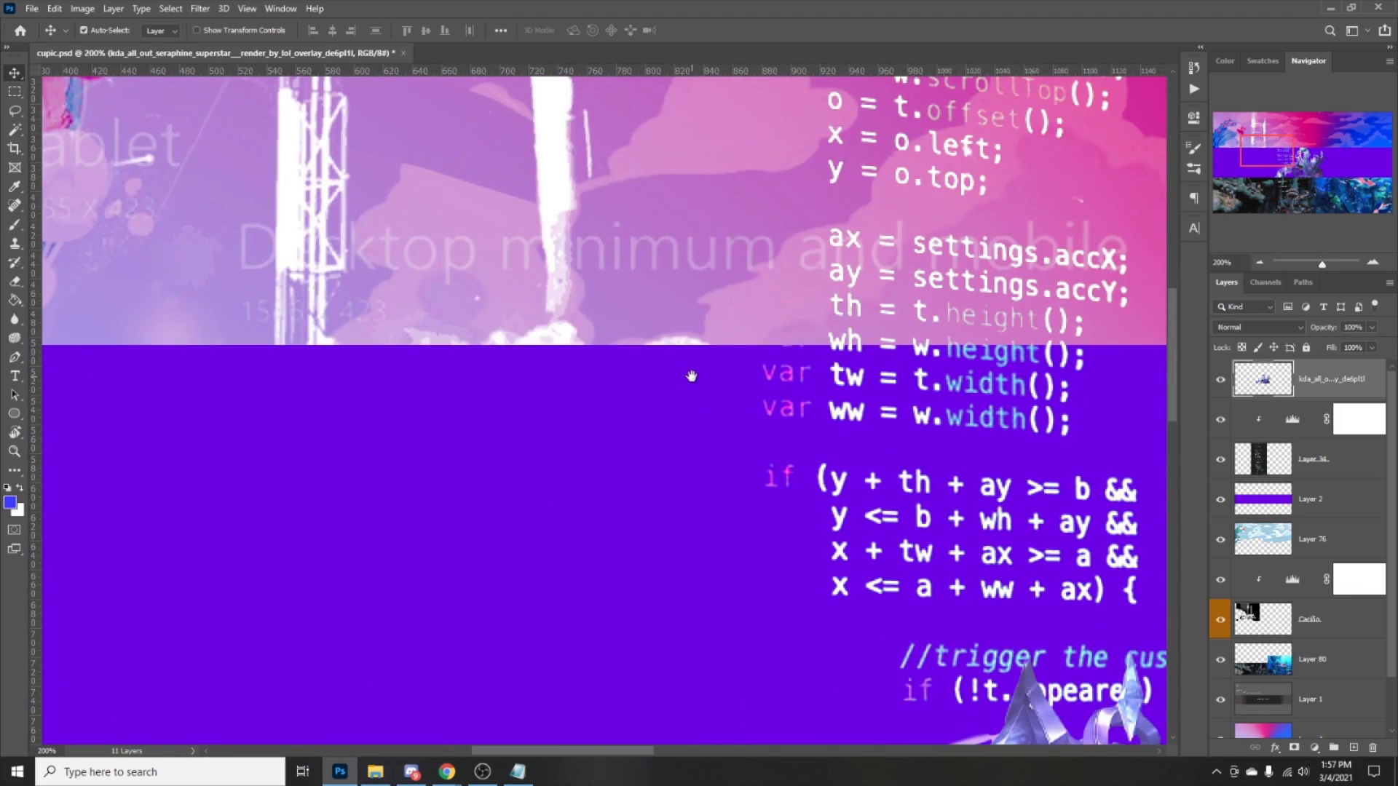
drag(1027, 428, 397, 419)
drag(837, 481, 842, 405)
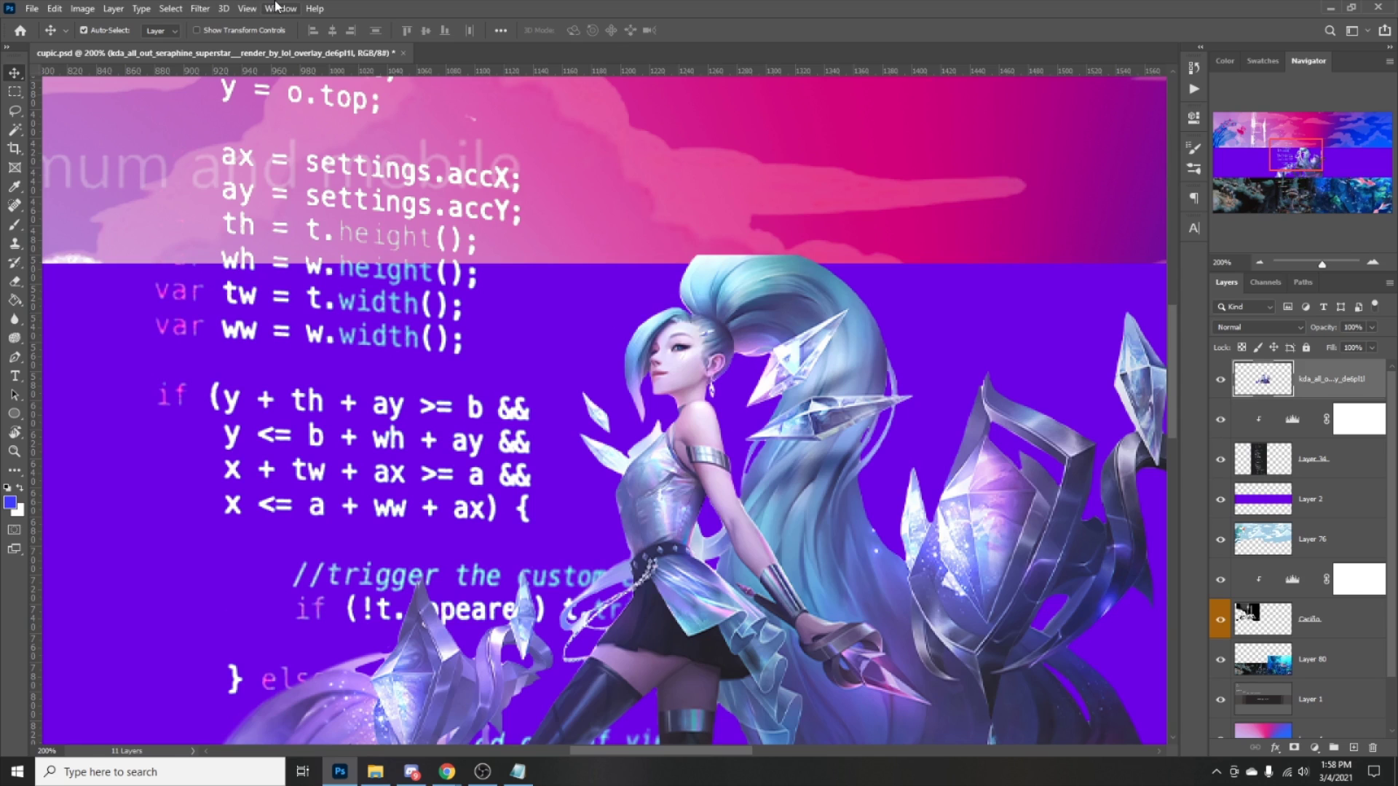
Fit the whole banner in the view and switch to the Painting workspace.
key(ctrl+0)
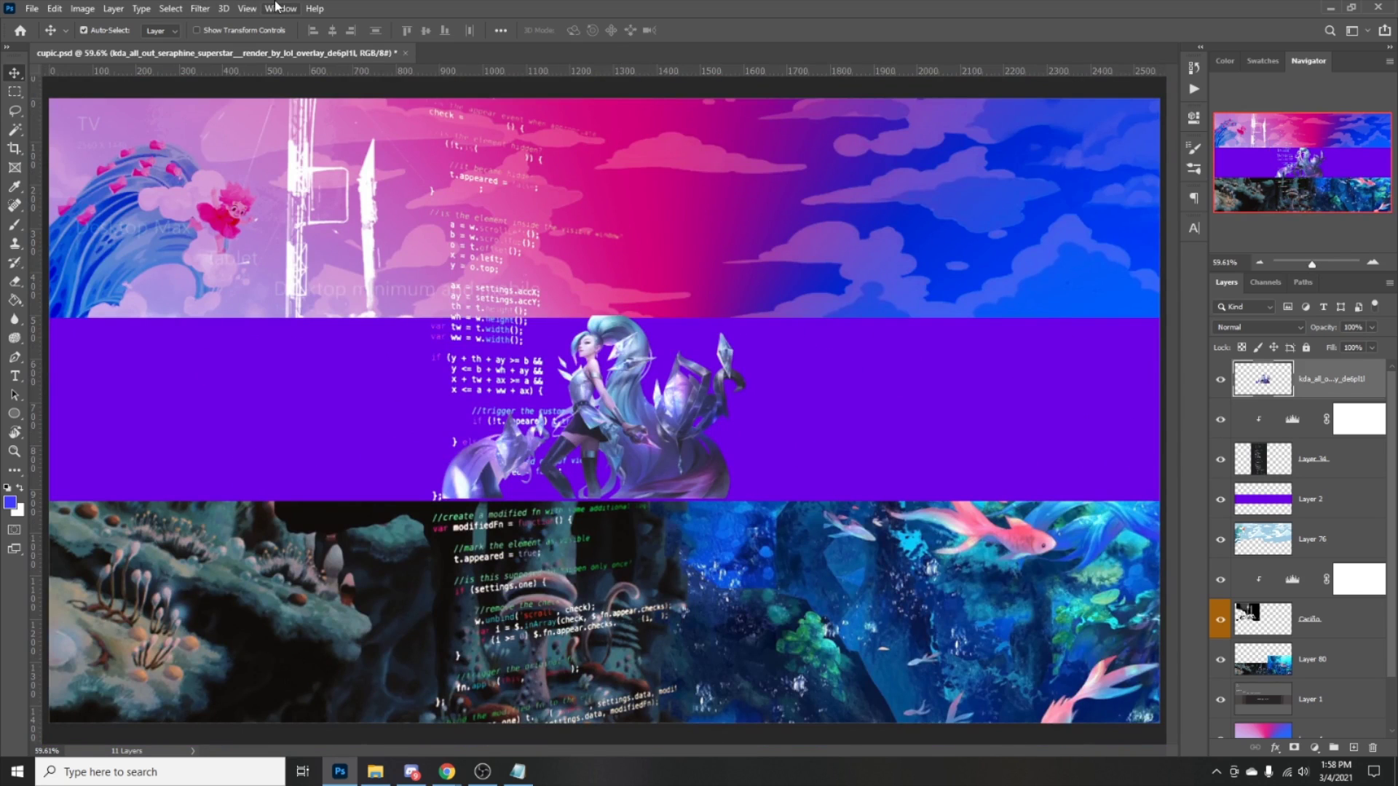
click(276, 8)
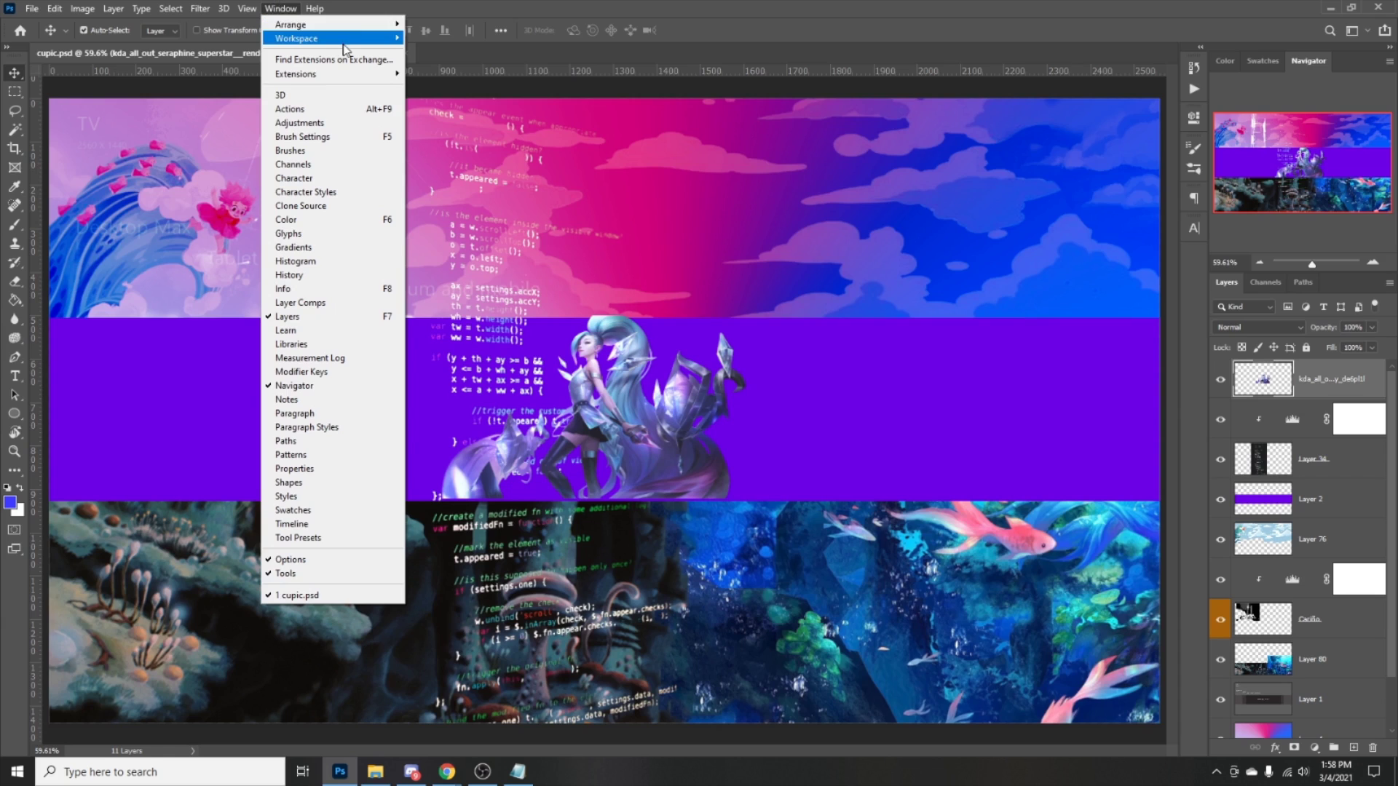
mouse_move(386, 42)
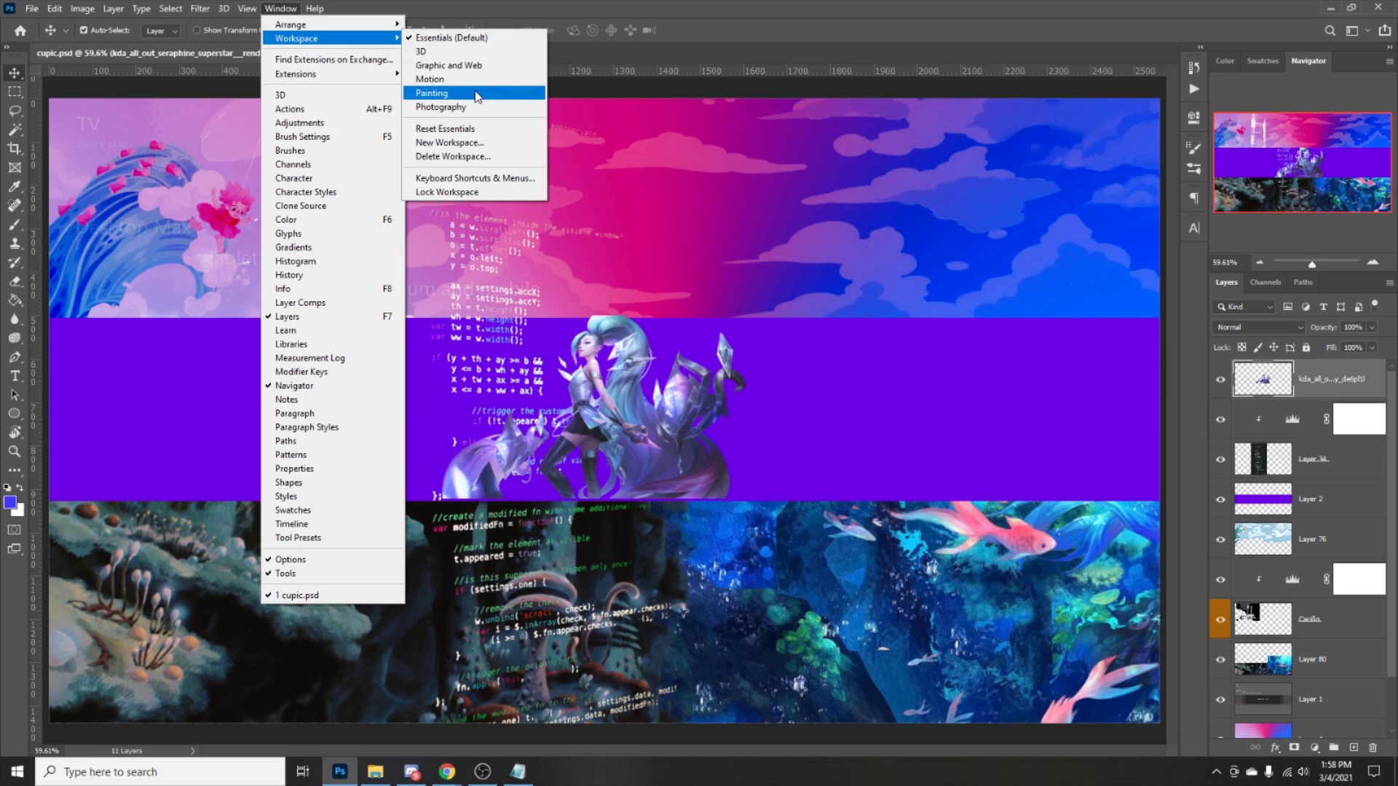
click(448, 92)
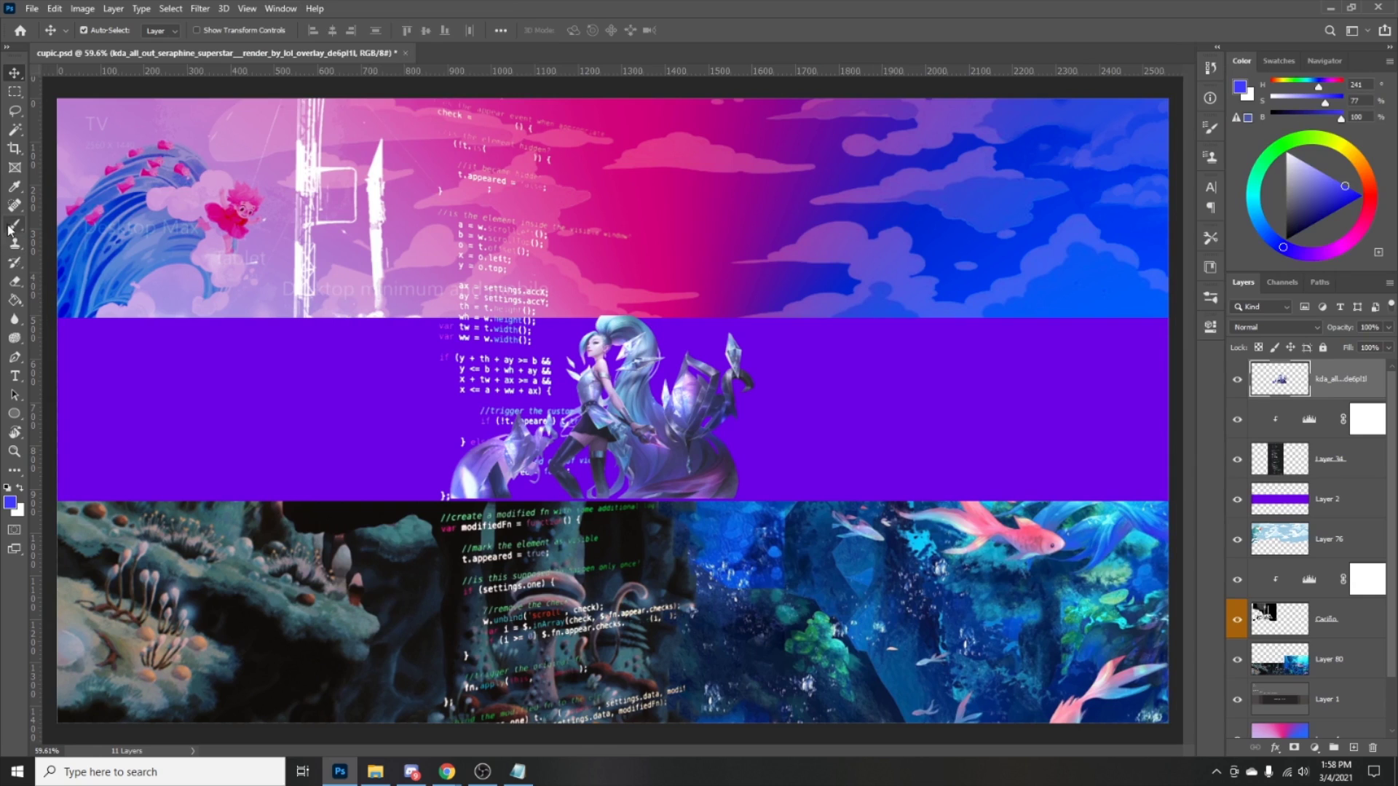
click(15, 224)
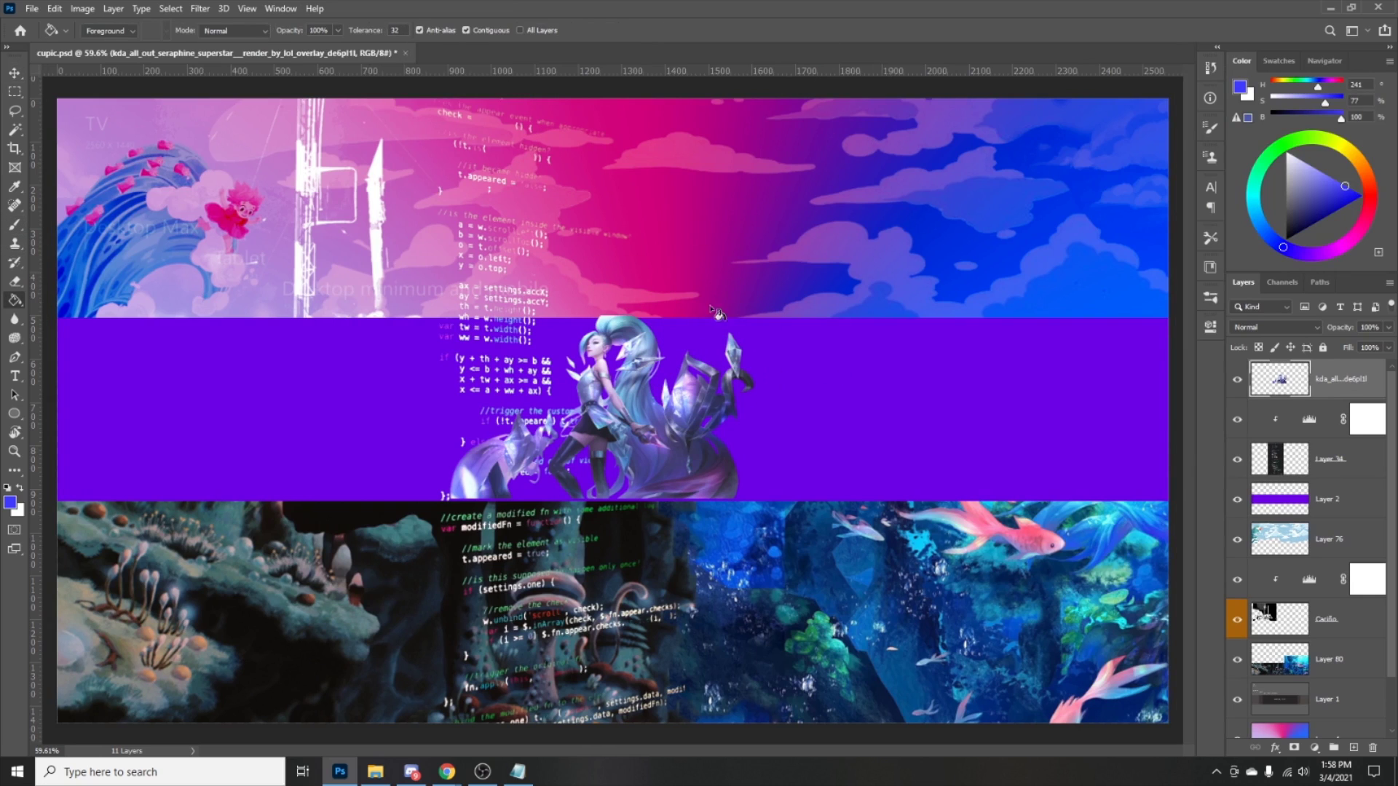
click(717, 312)
key(ctrl+z)
Switch back to the Essentials (Default) workspace.
click(280, 8)
mouse_move(337, 42)
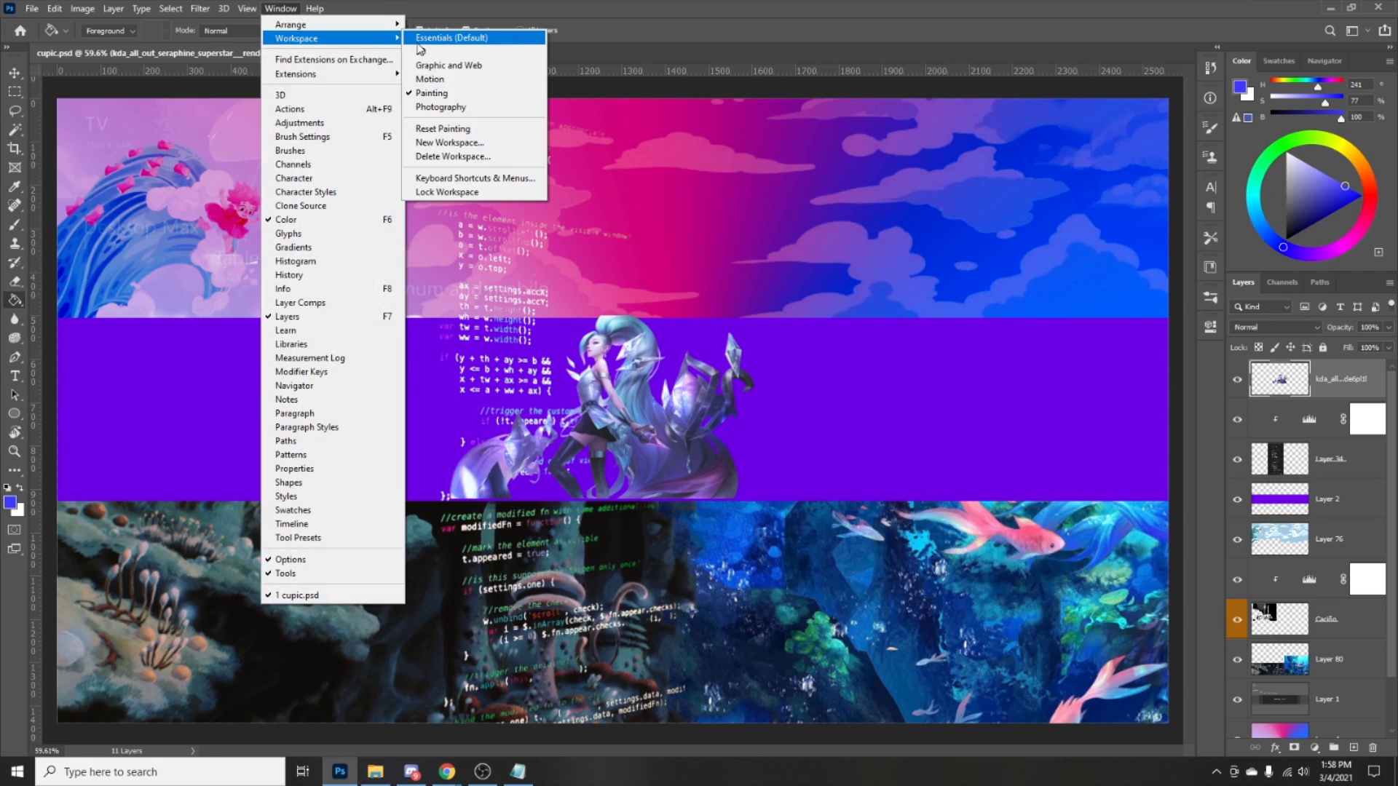
click(15, 308)
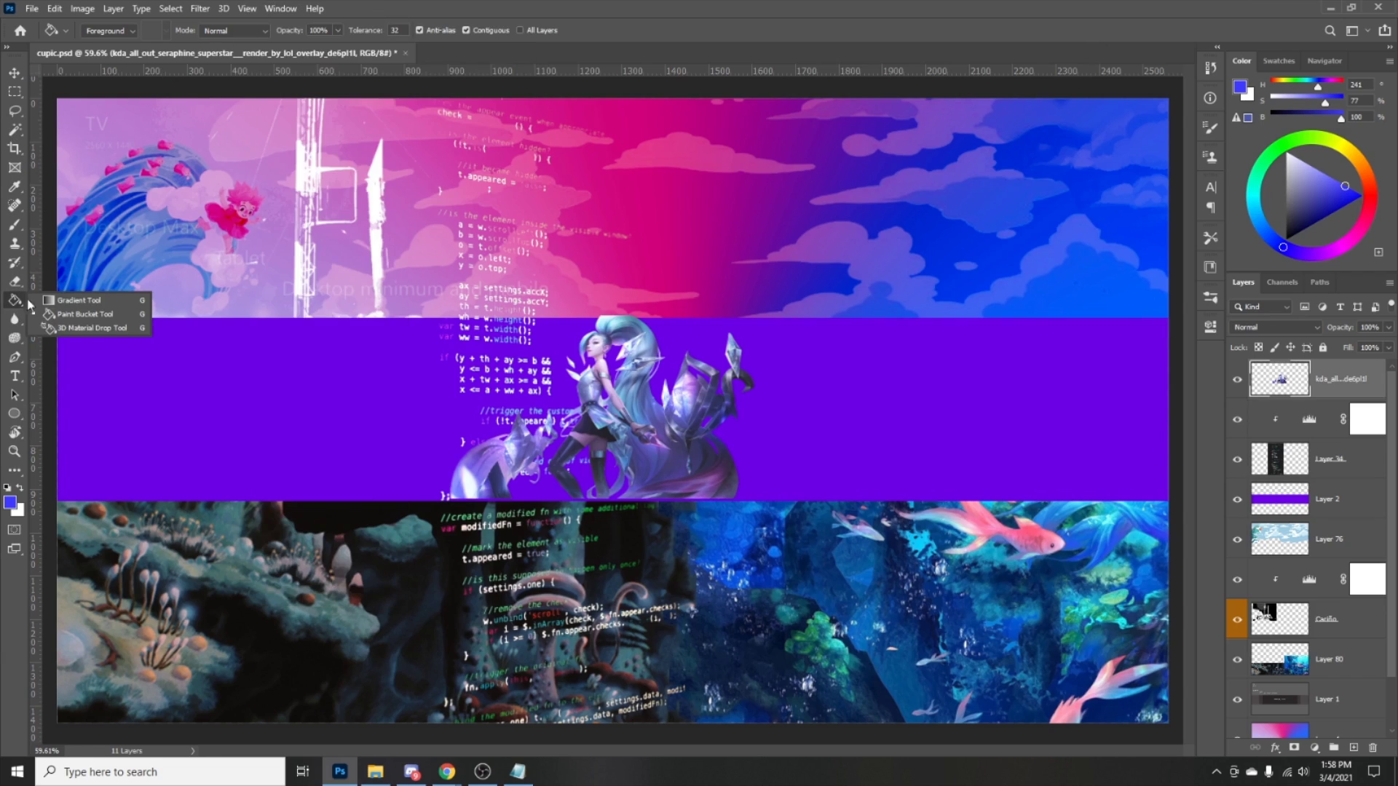
click(280, 8)
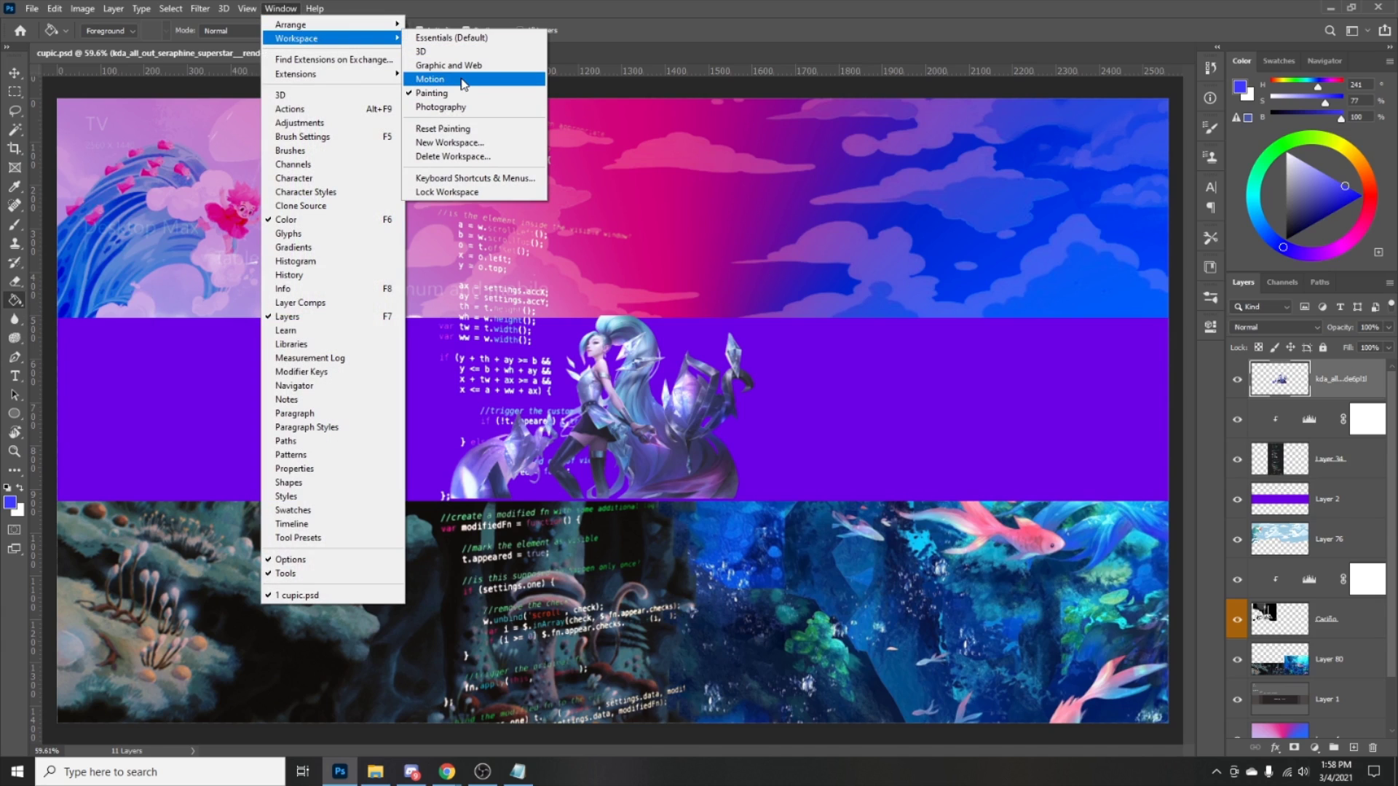
click(451, 38)
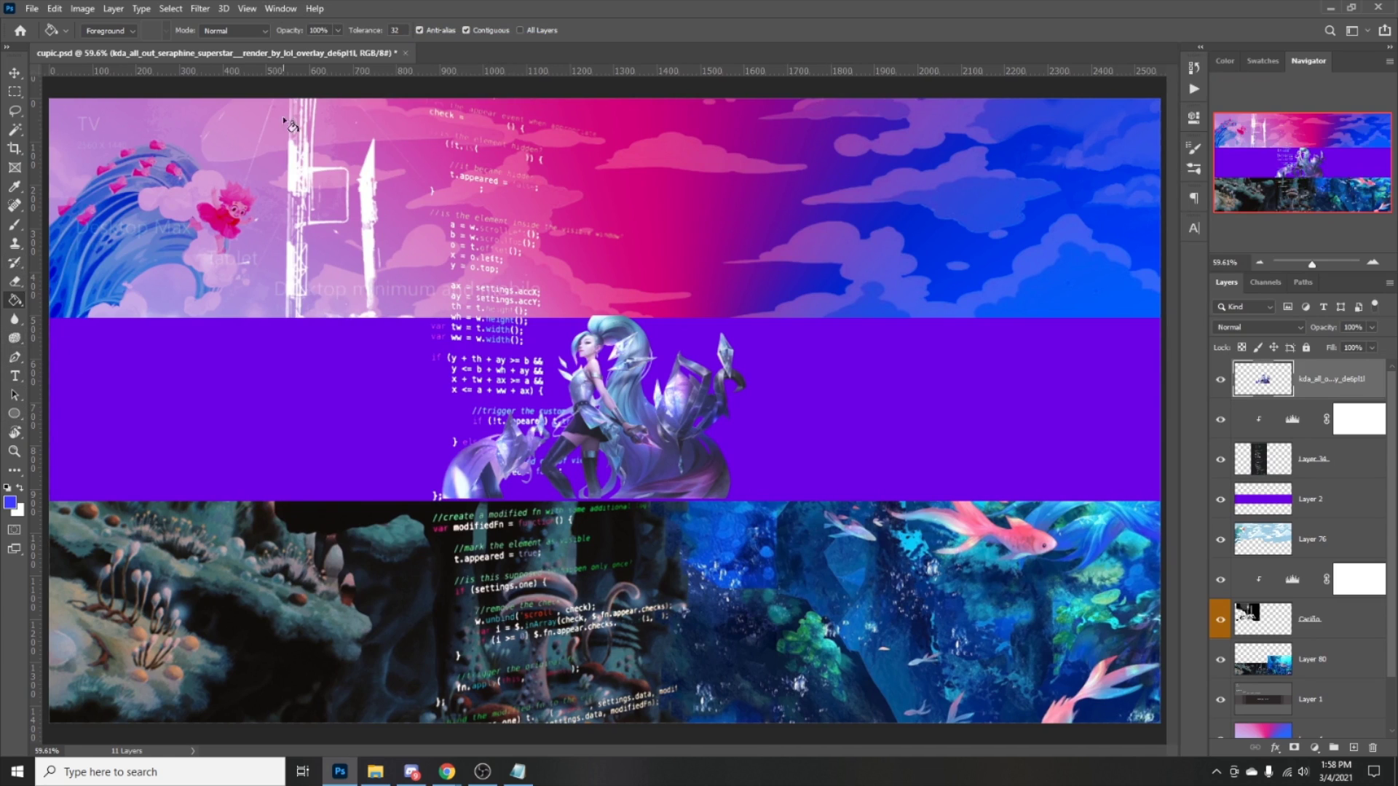
Try out the Painting and 3D workspaces in turn.
click(279, 8)
mouse_move(325, 41)
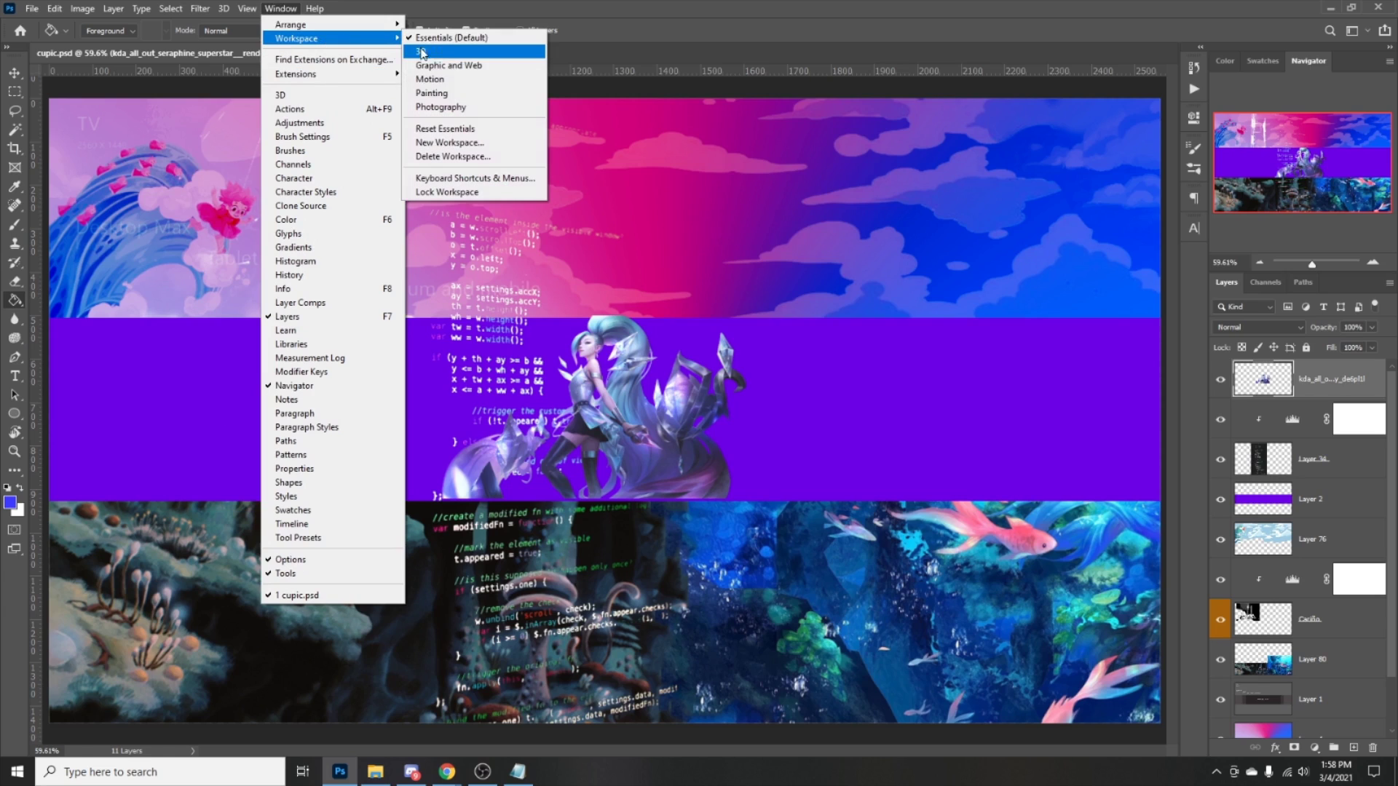
click(485, 93)
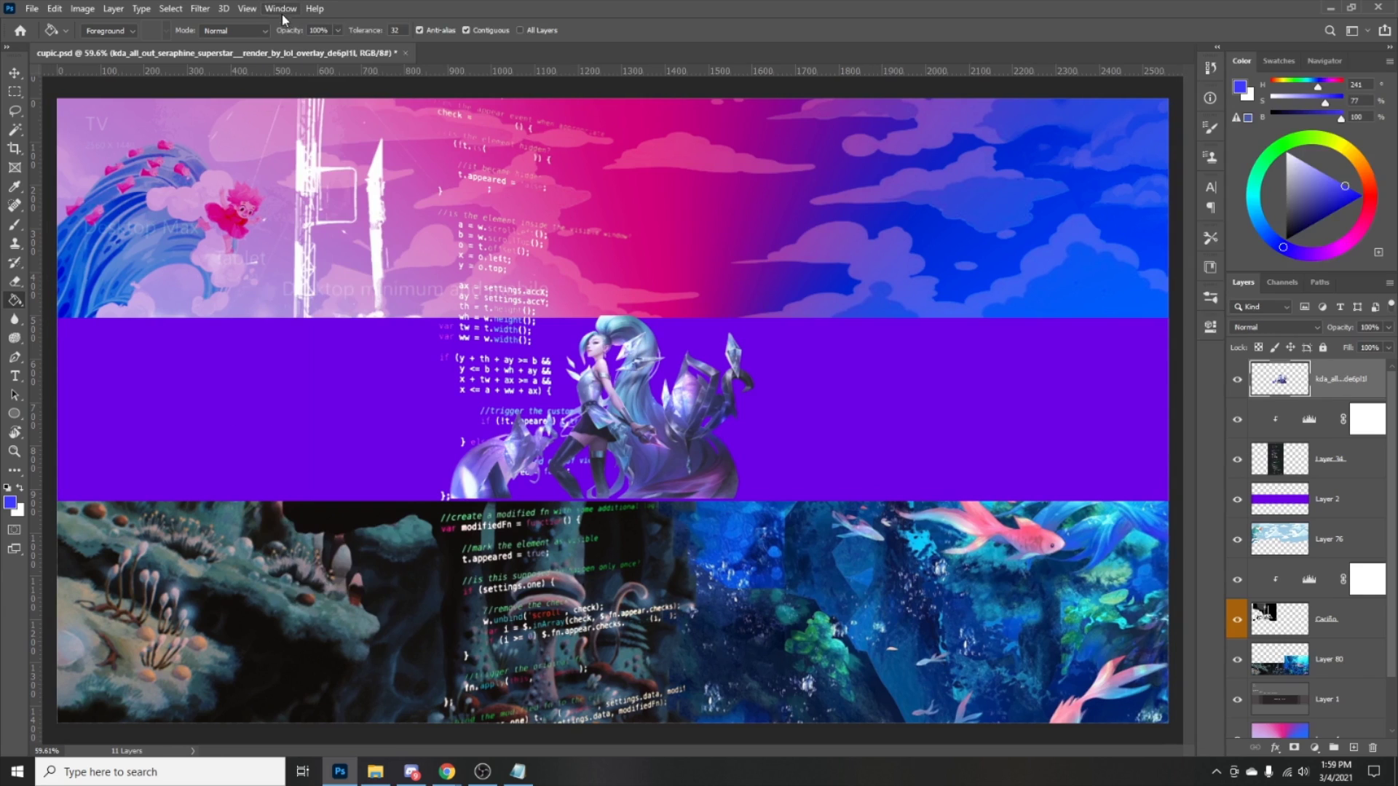
click(280, 8)
mouse_move(342, 38)
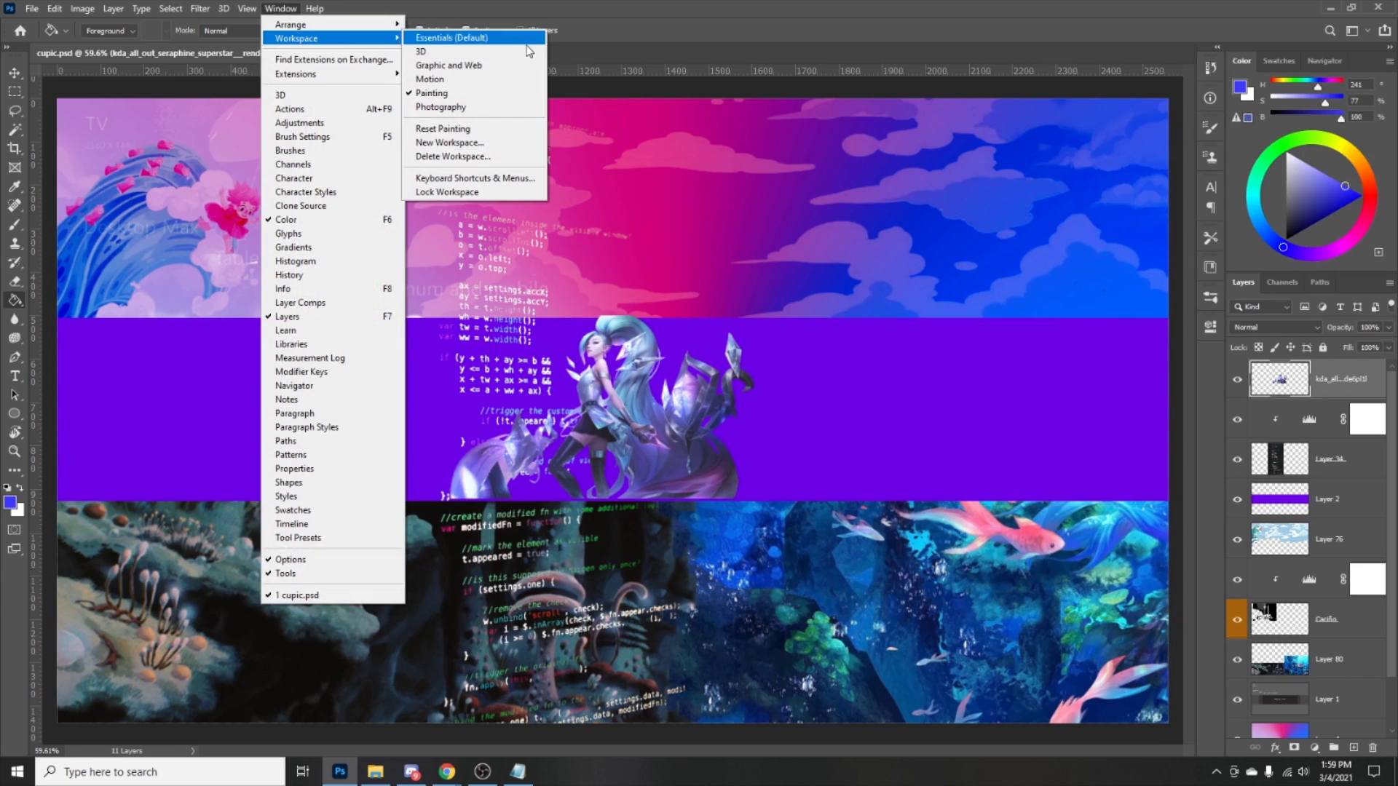
click(464, 65)
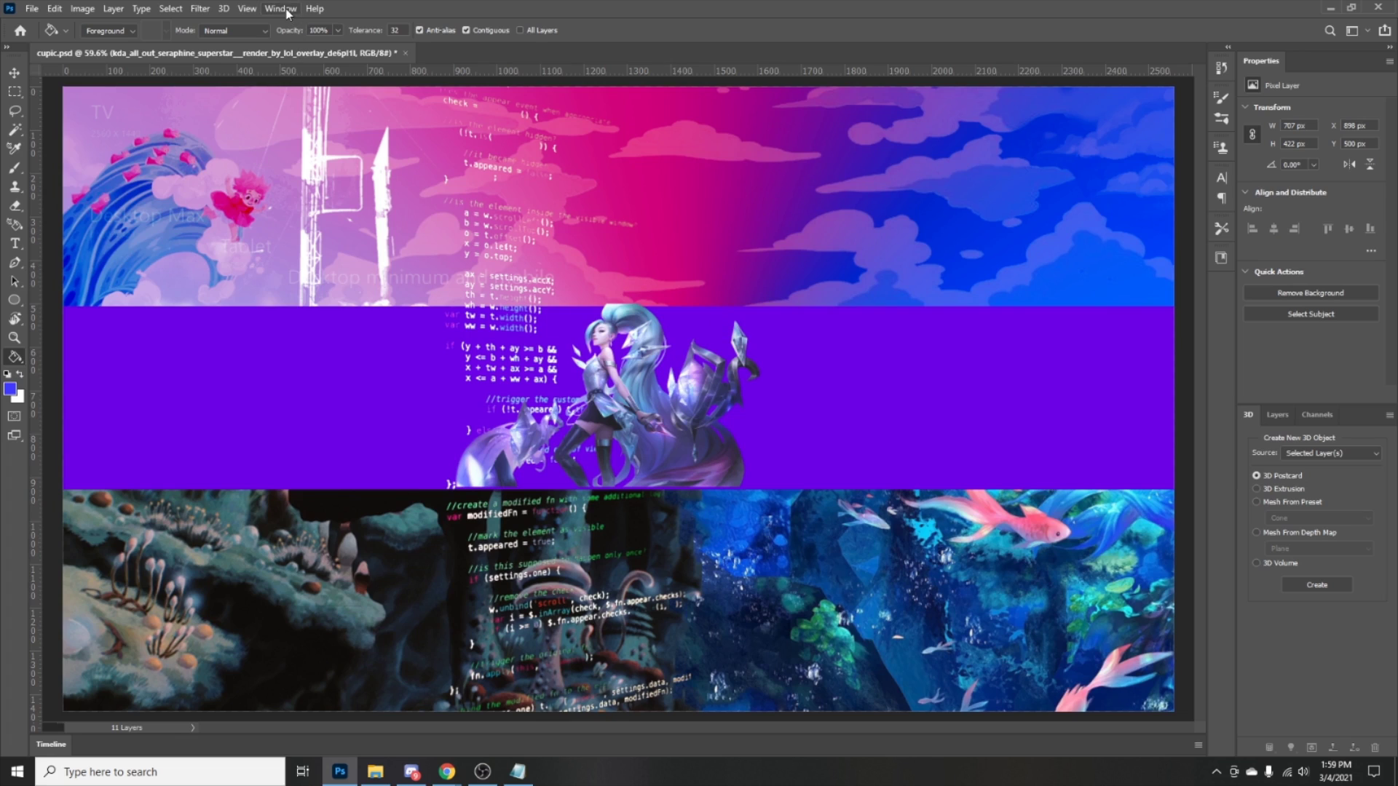
Switch to the Photography workspace.
click(285, 8)
mouse_move(375, 39)
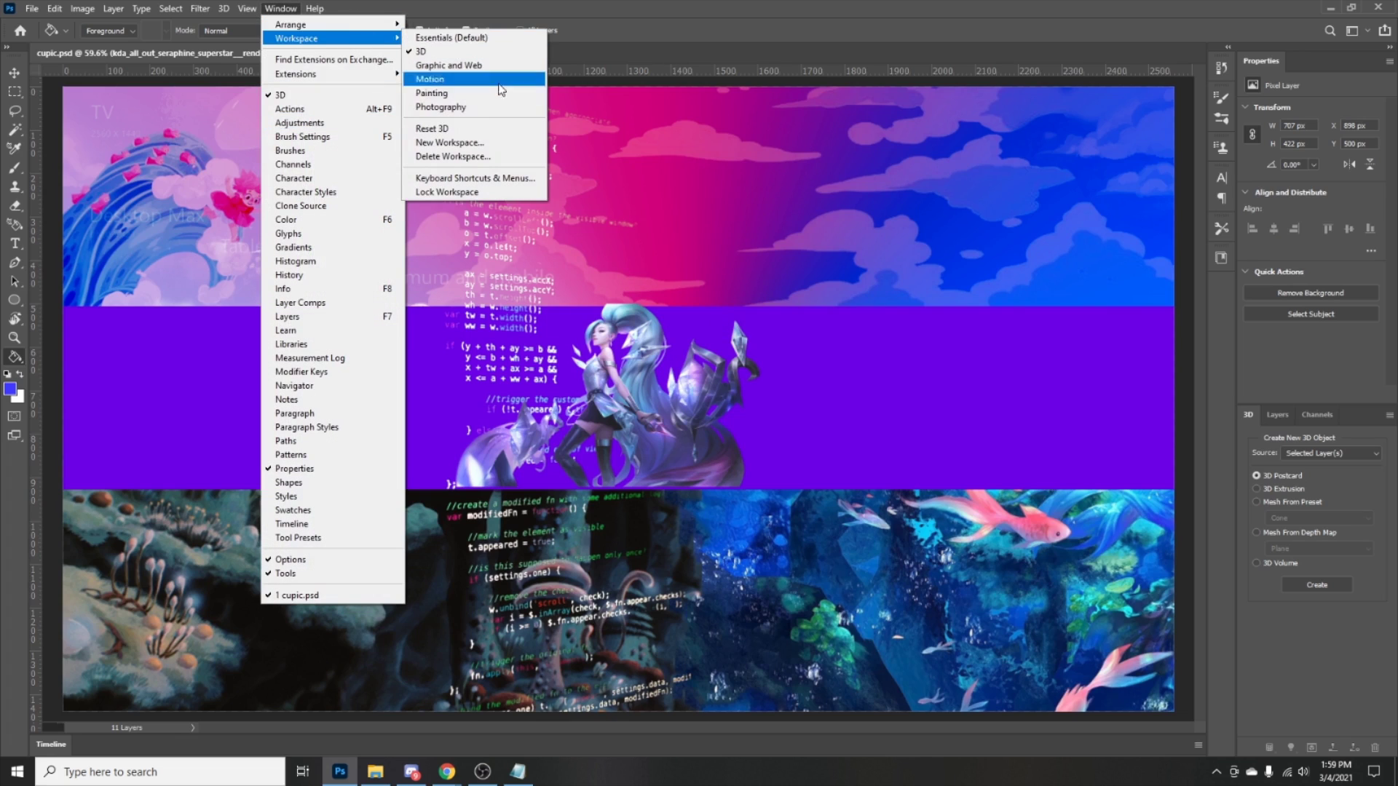
click(441, 107)
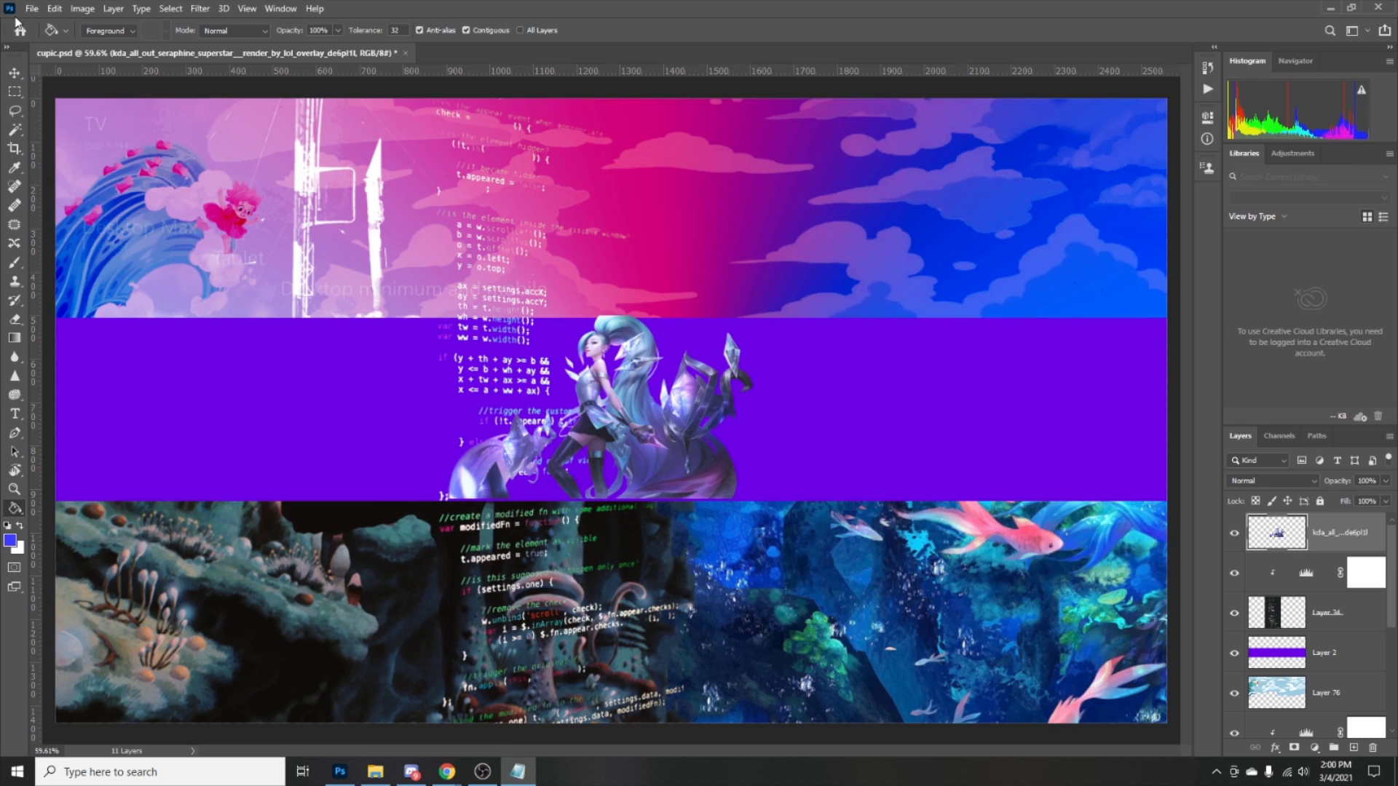
Select a rectangular area from the white tower shapes down across the code text to the character's torso with the Rectangular Marquee tool.
click(15, 75)
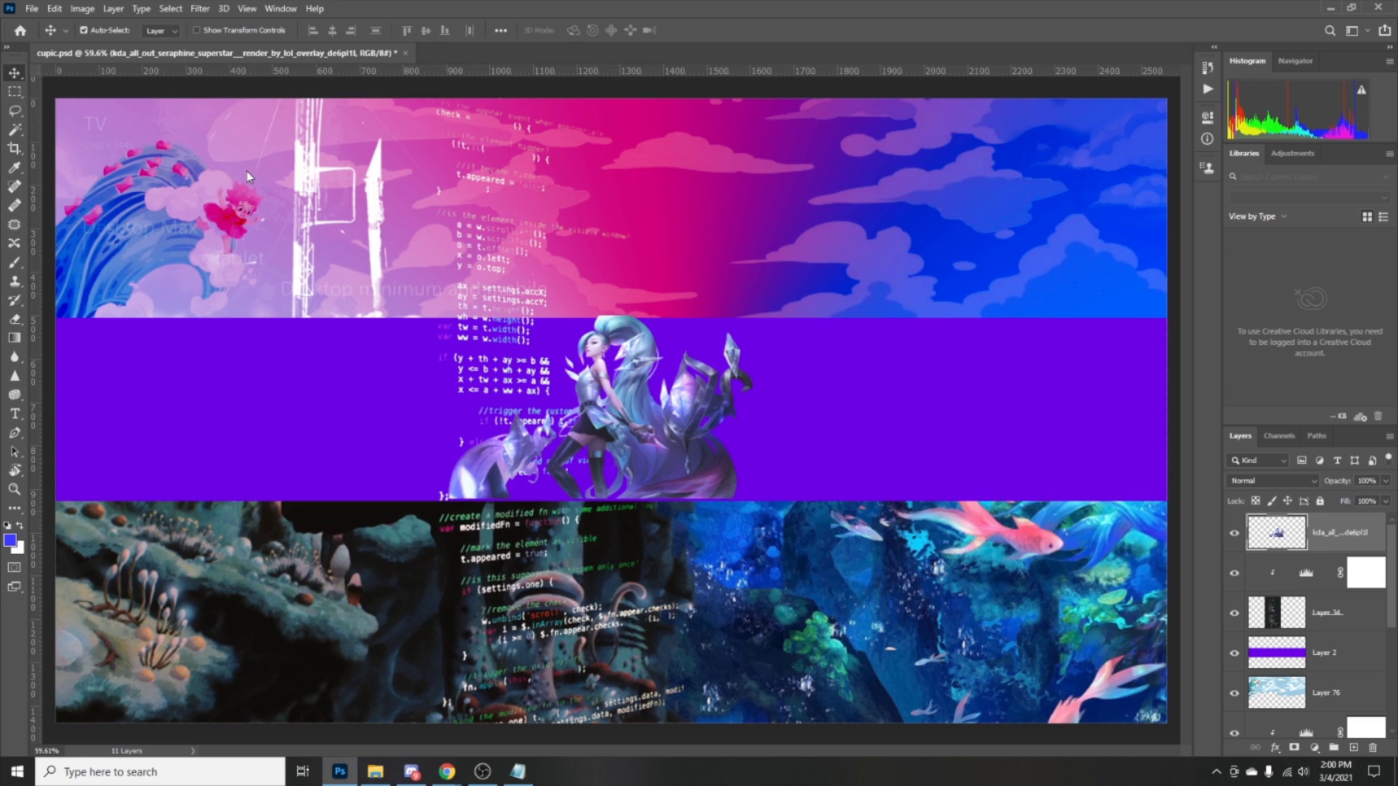
click(15, 92)
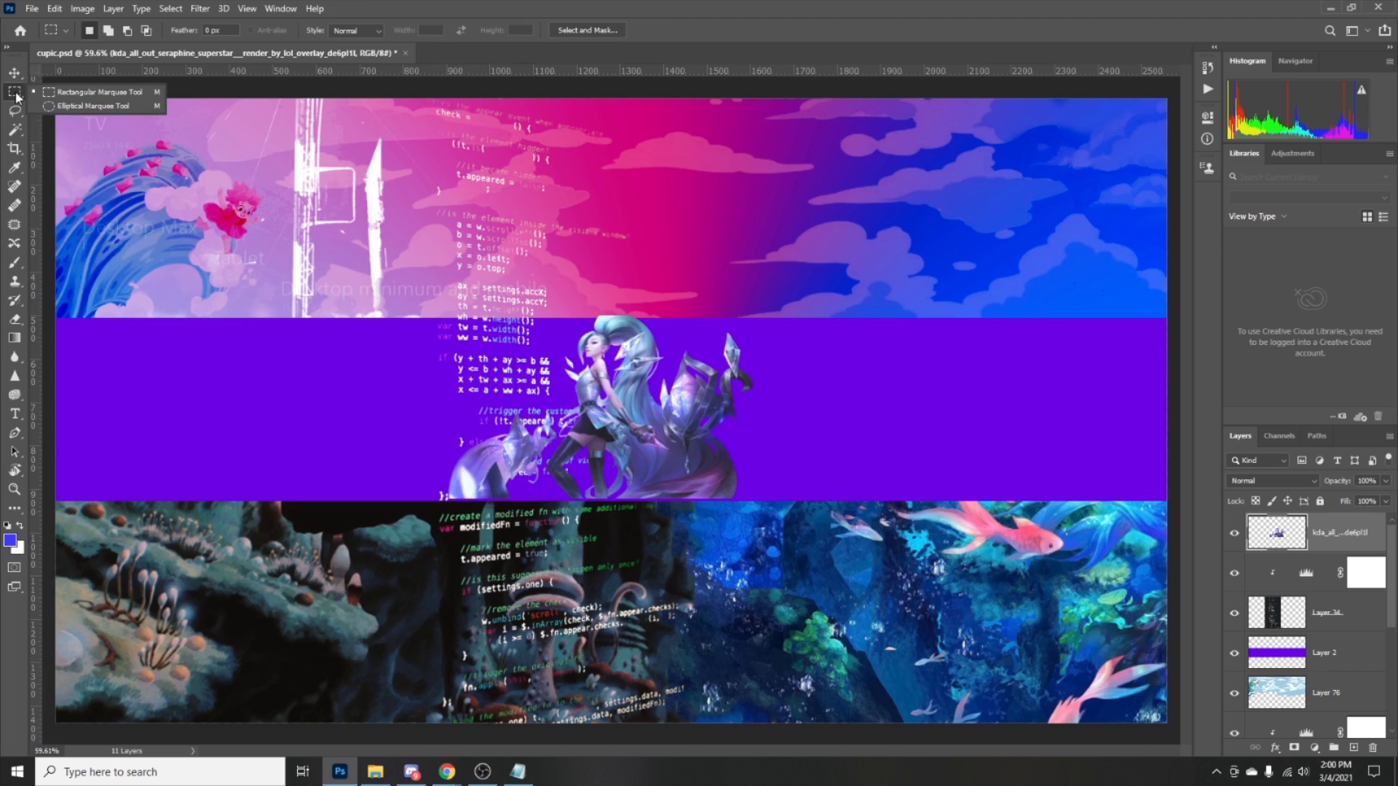
click(108, 96)
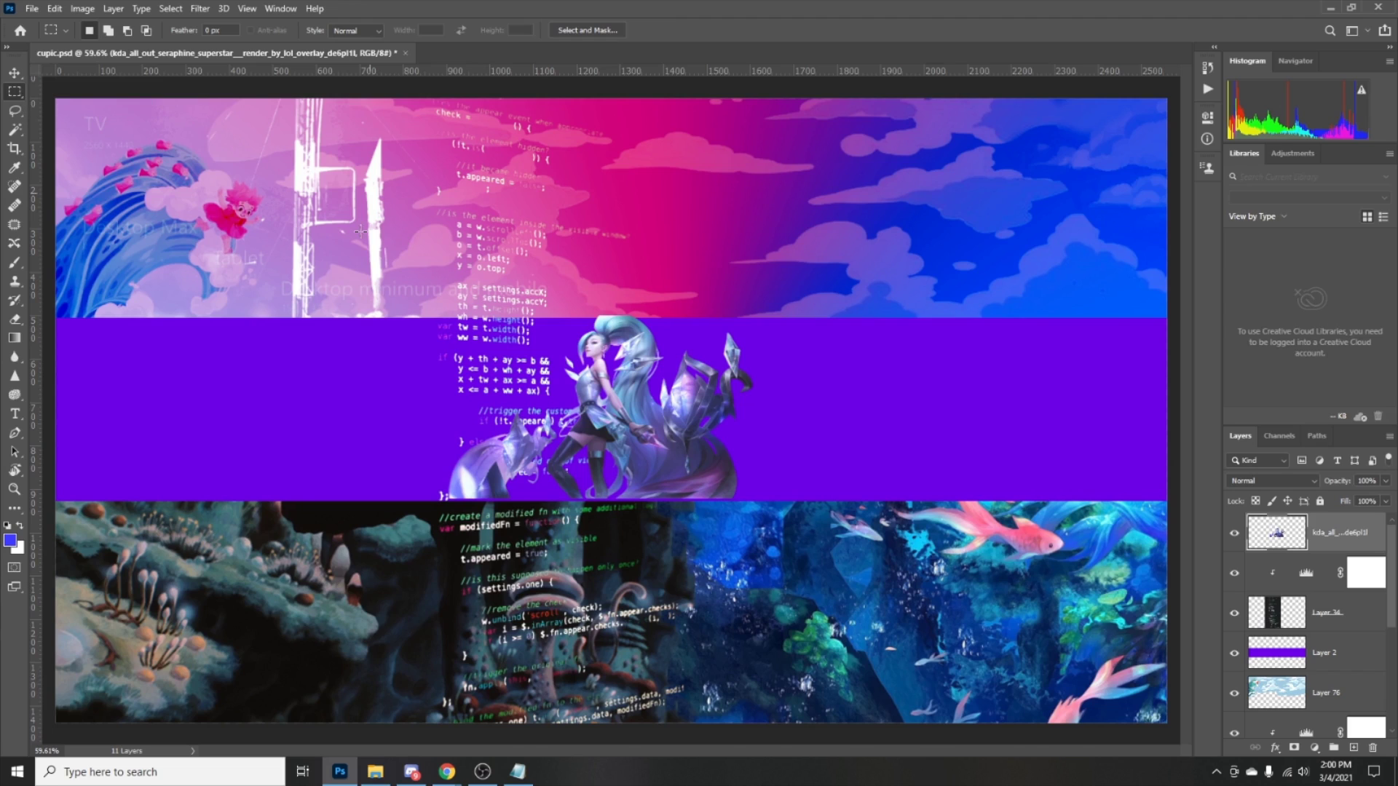
drag(329, 204, 672, 422)
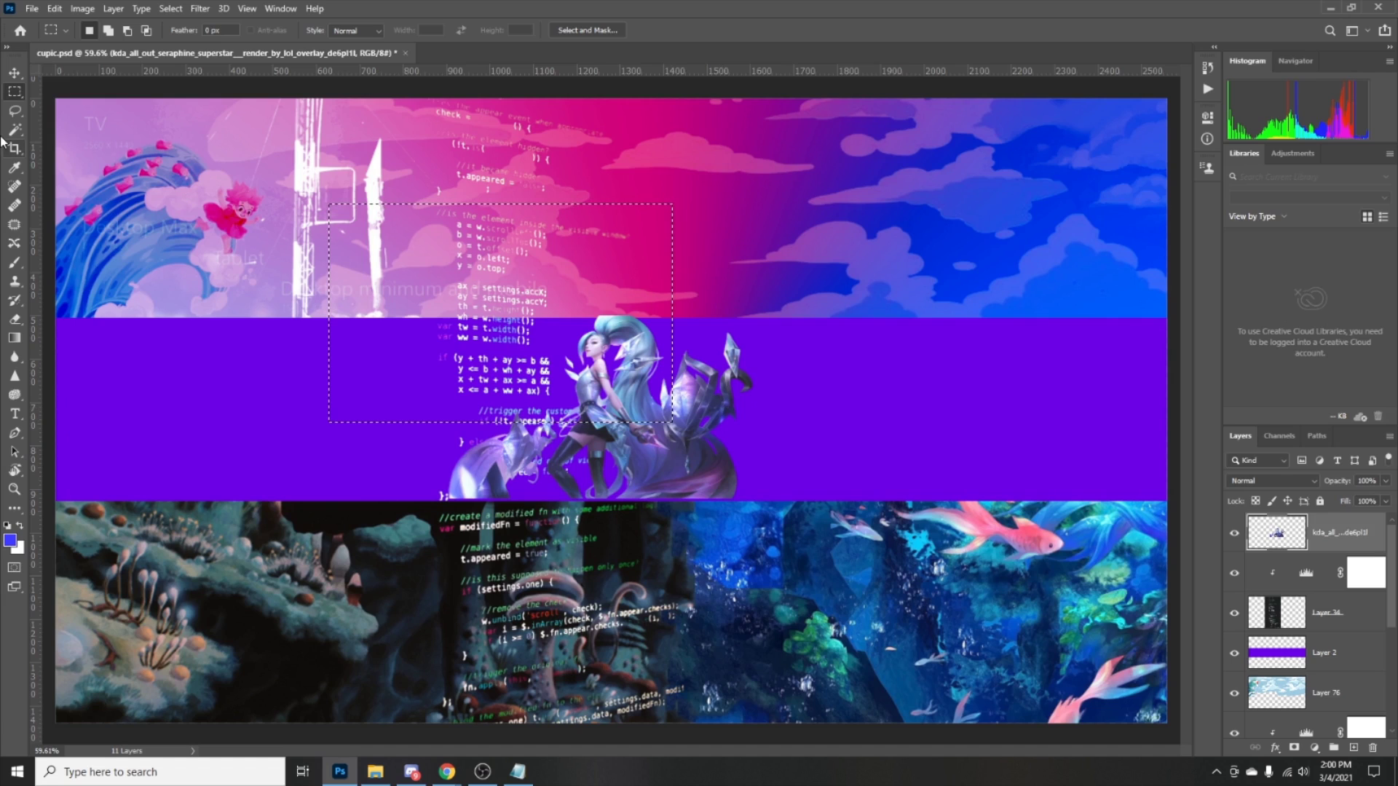
Clear the marquee selection, and try out a small freehand Lasso selection on the purple band.
click(15, 111)
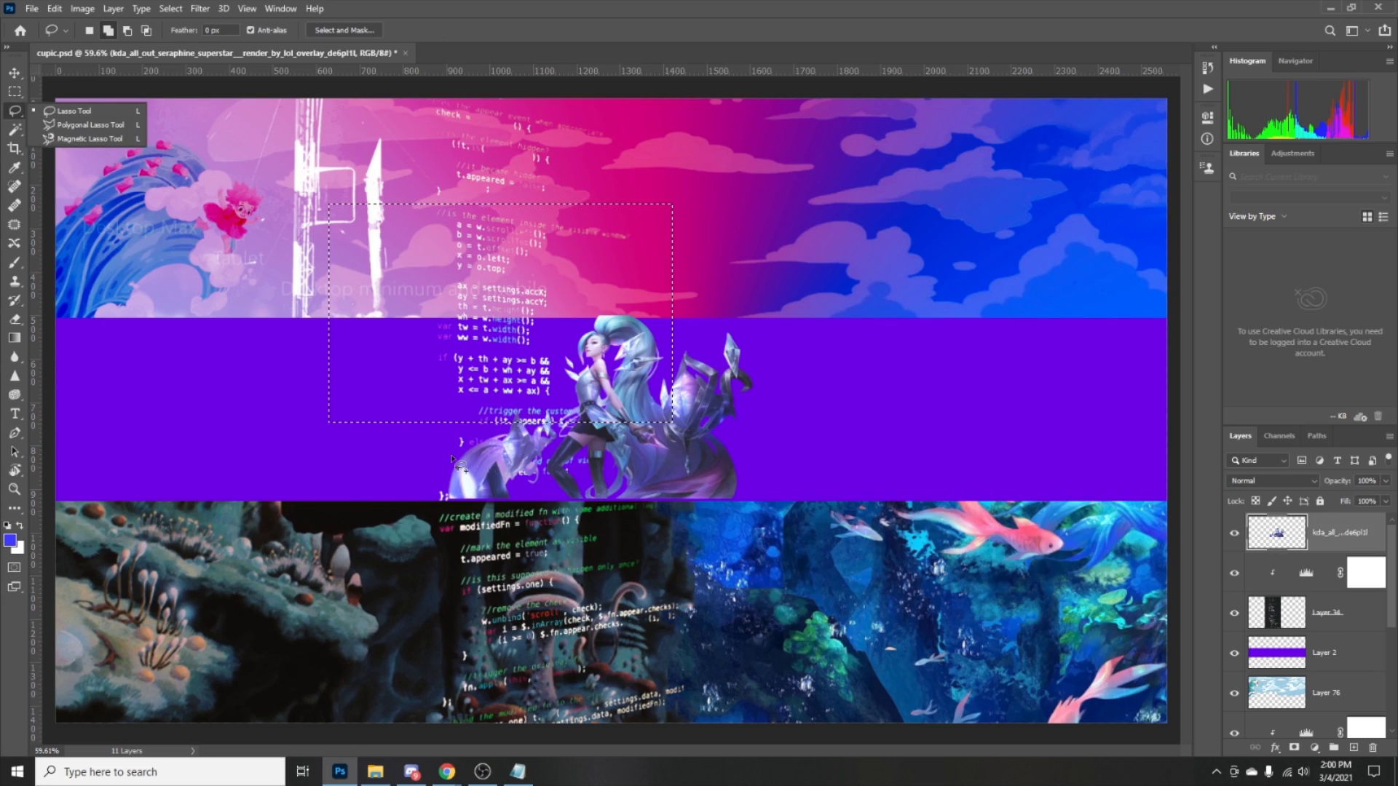
key(ctrl+d)
mouse_move(284, 397)
mouse_down()
mouse_move(702, 325)
mouse_move(626, 635)
mouse_move(483, 340)
mouse_move(169, 405)
mouse_up()
key(ctrl+d)
Activate the Magic Wand, and stamp all visible layers into a new merged layer above the character render layer.
click(15, 131)
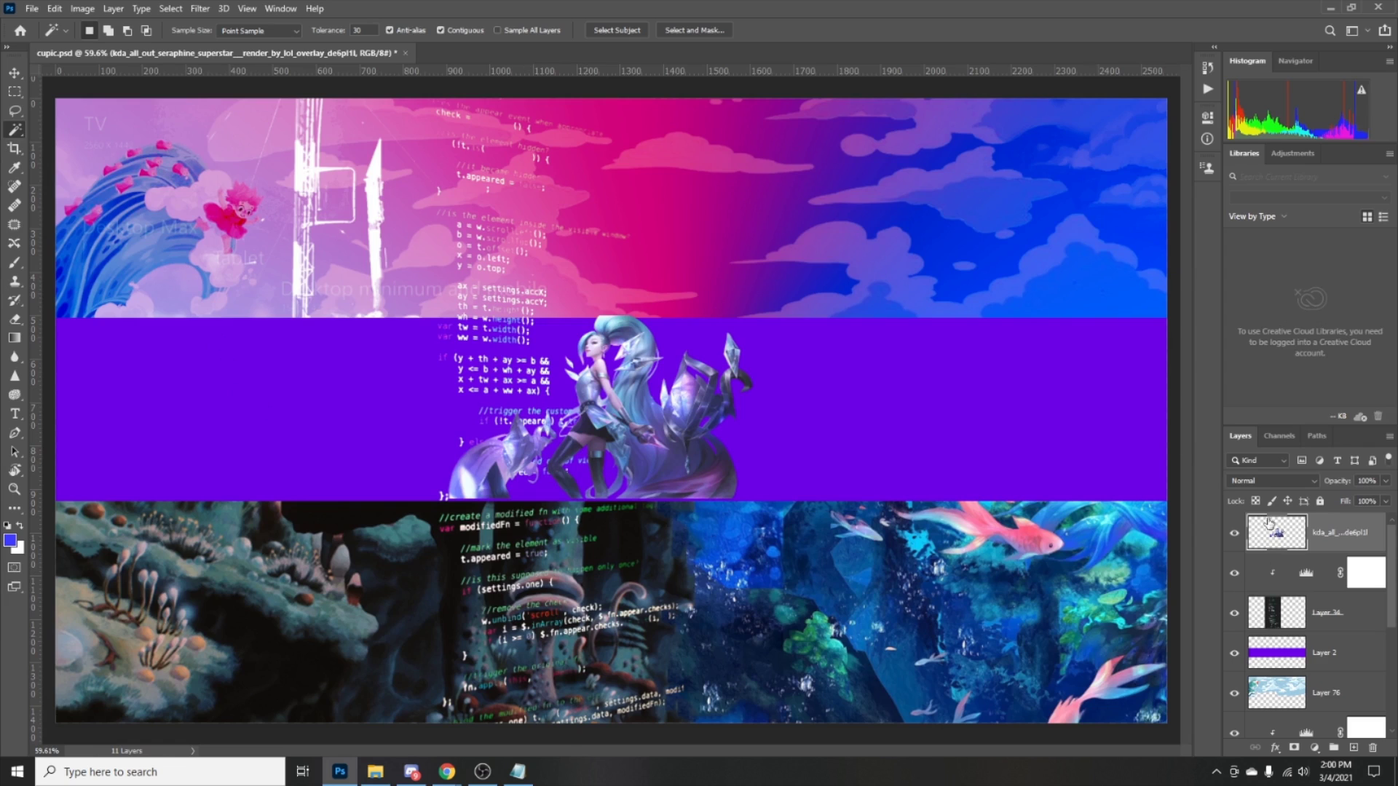
scroll(1307, 635, down, 5)
click(1294, 661)
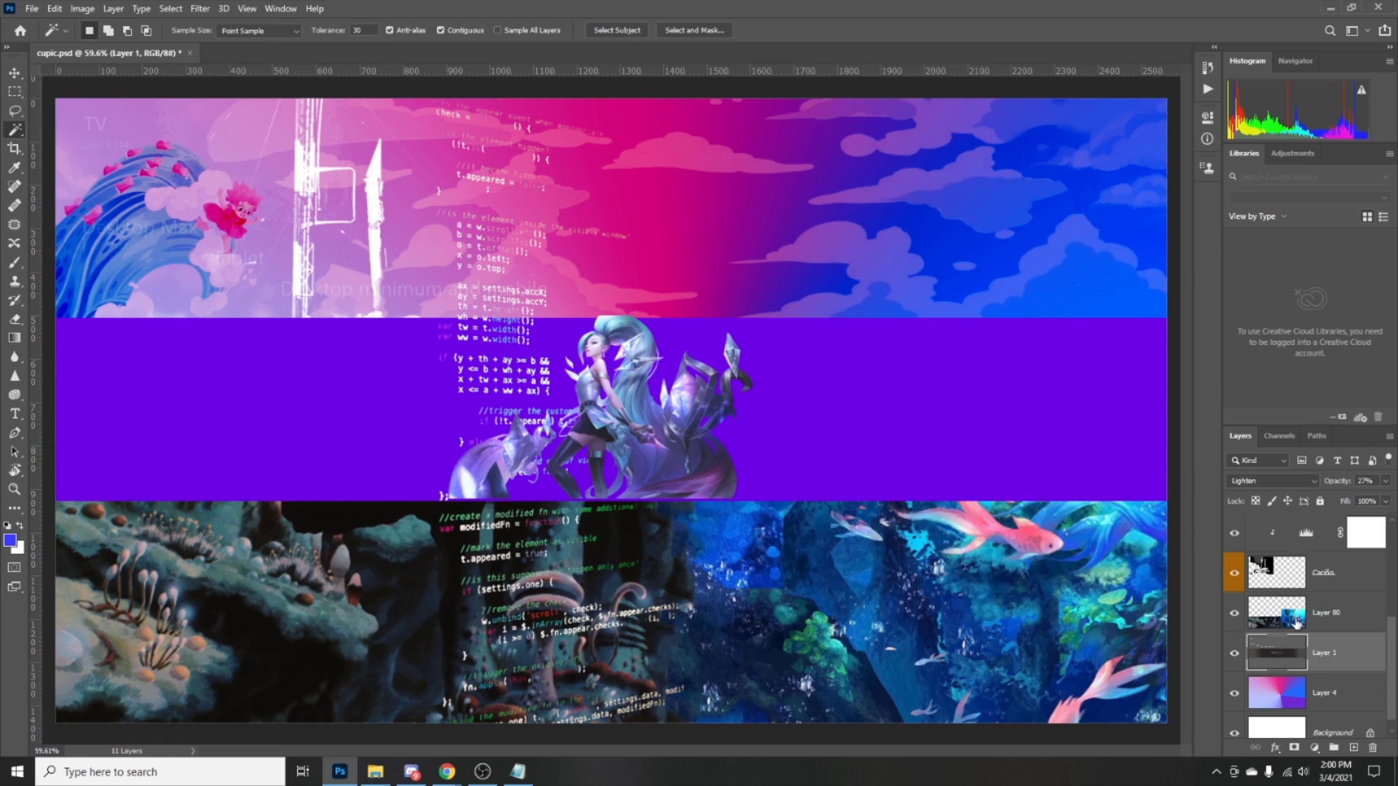
click(1298, 619)
scroll(1254, 591, up, 5)
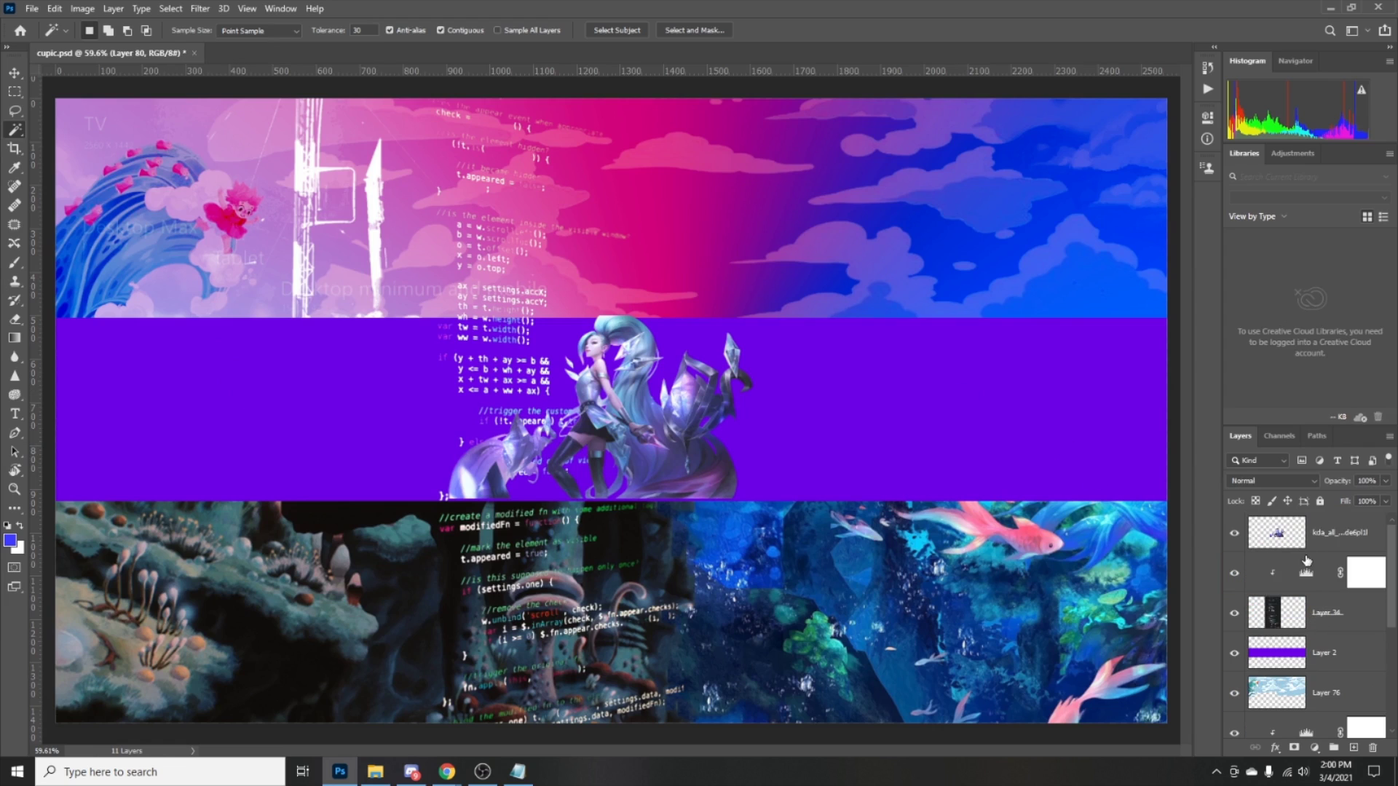
click(1305, 537)
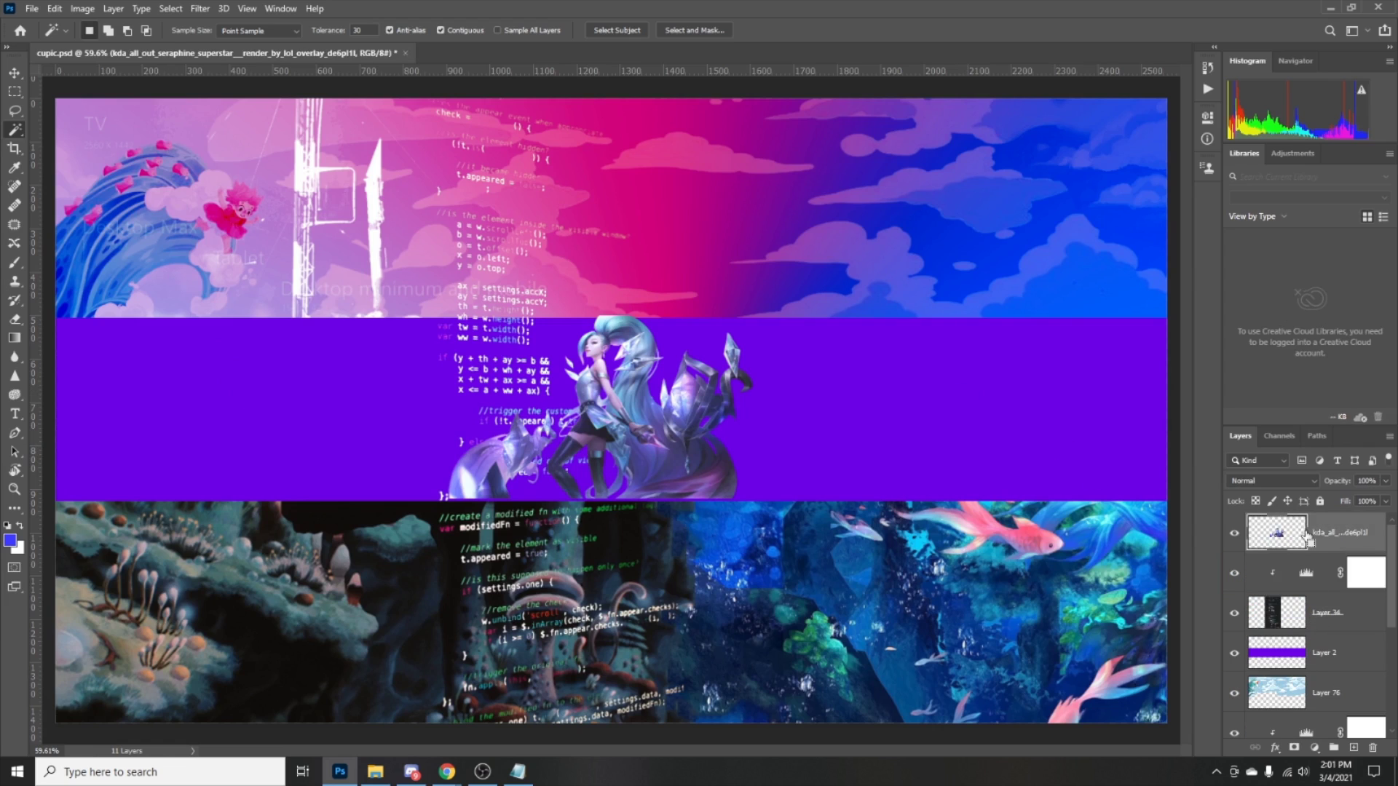
key(ctrl+shift+alt+e)
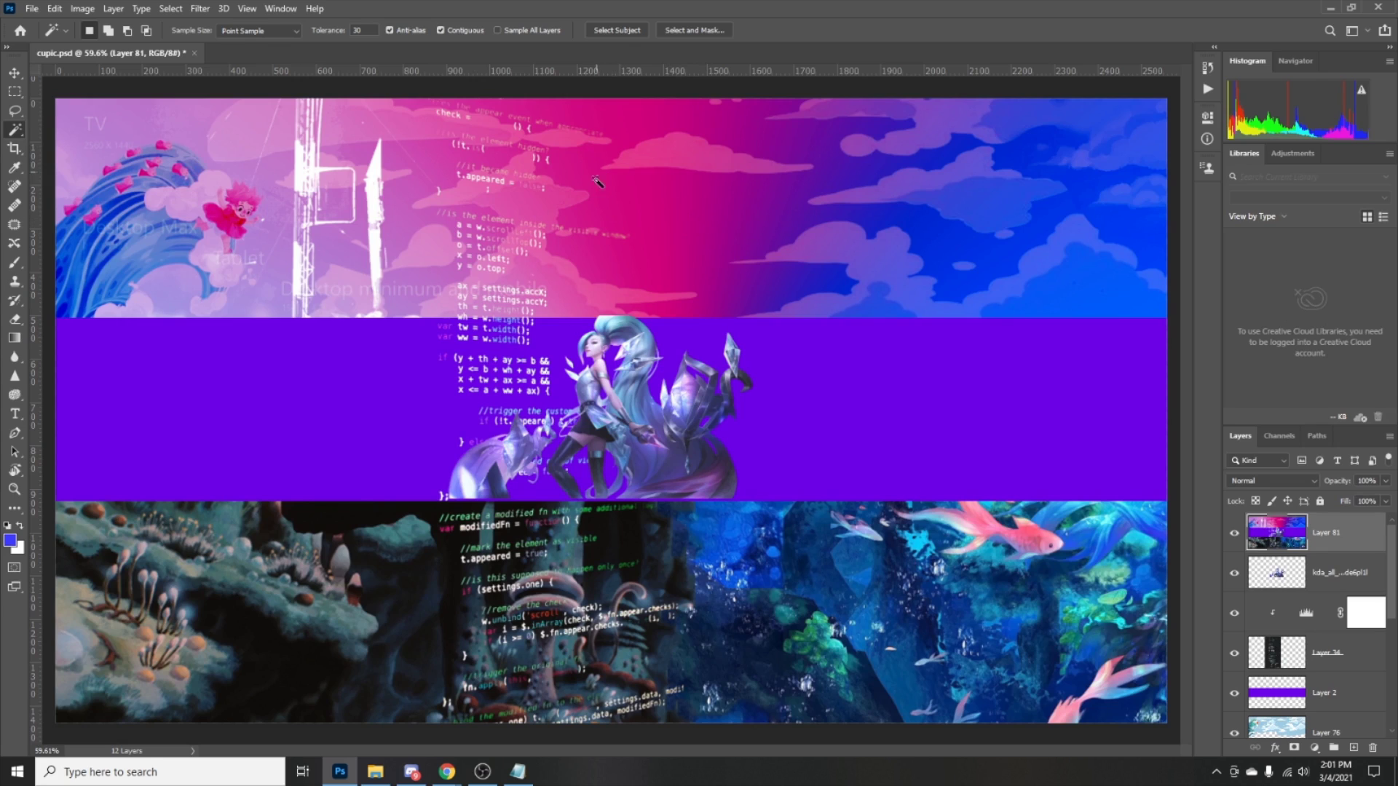
Try the Magic Wand at tolerance 30 on the magenta sky, adding neighbouring purple areas, then on the blue sky, and deselect.
click(670, 229)
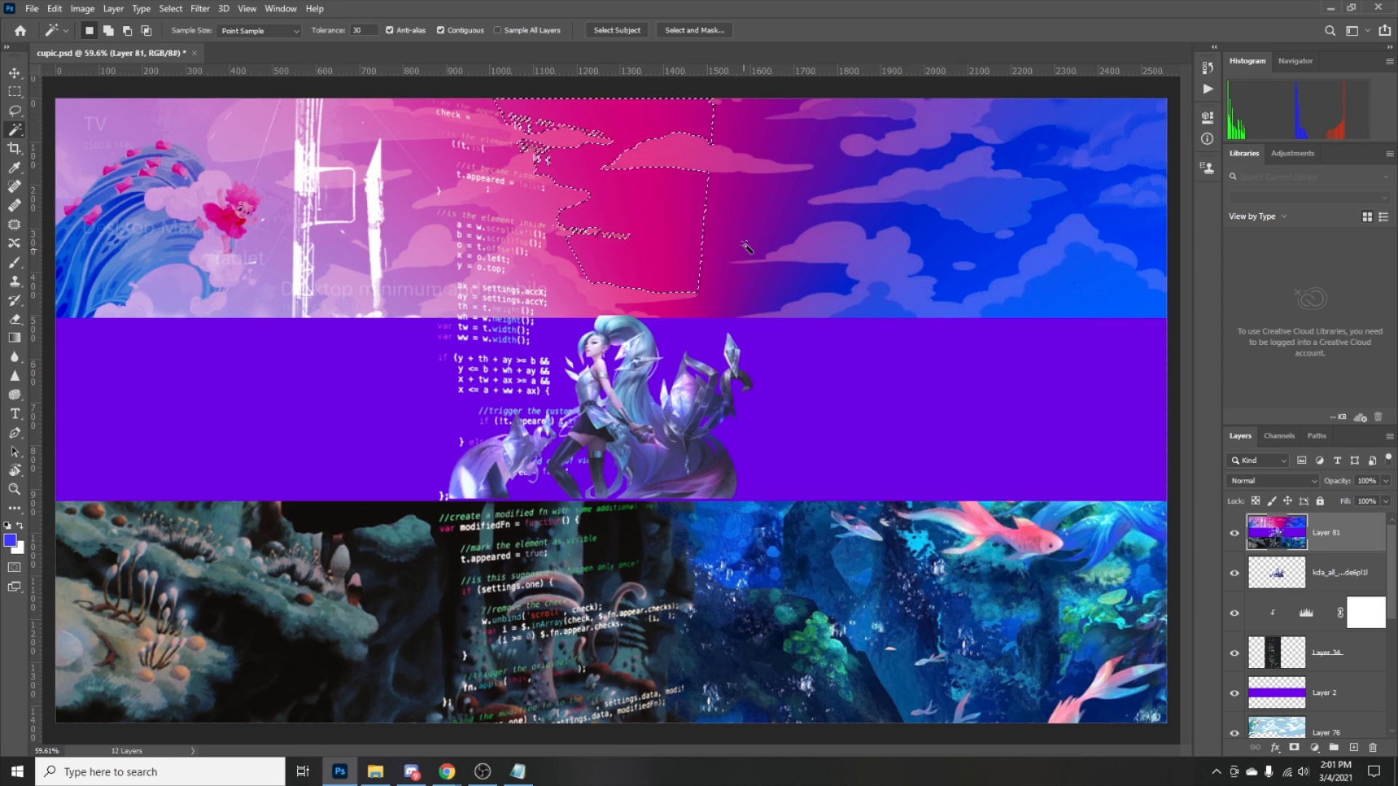
shift+click(768, 231)
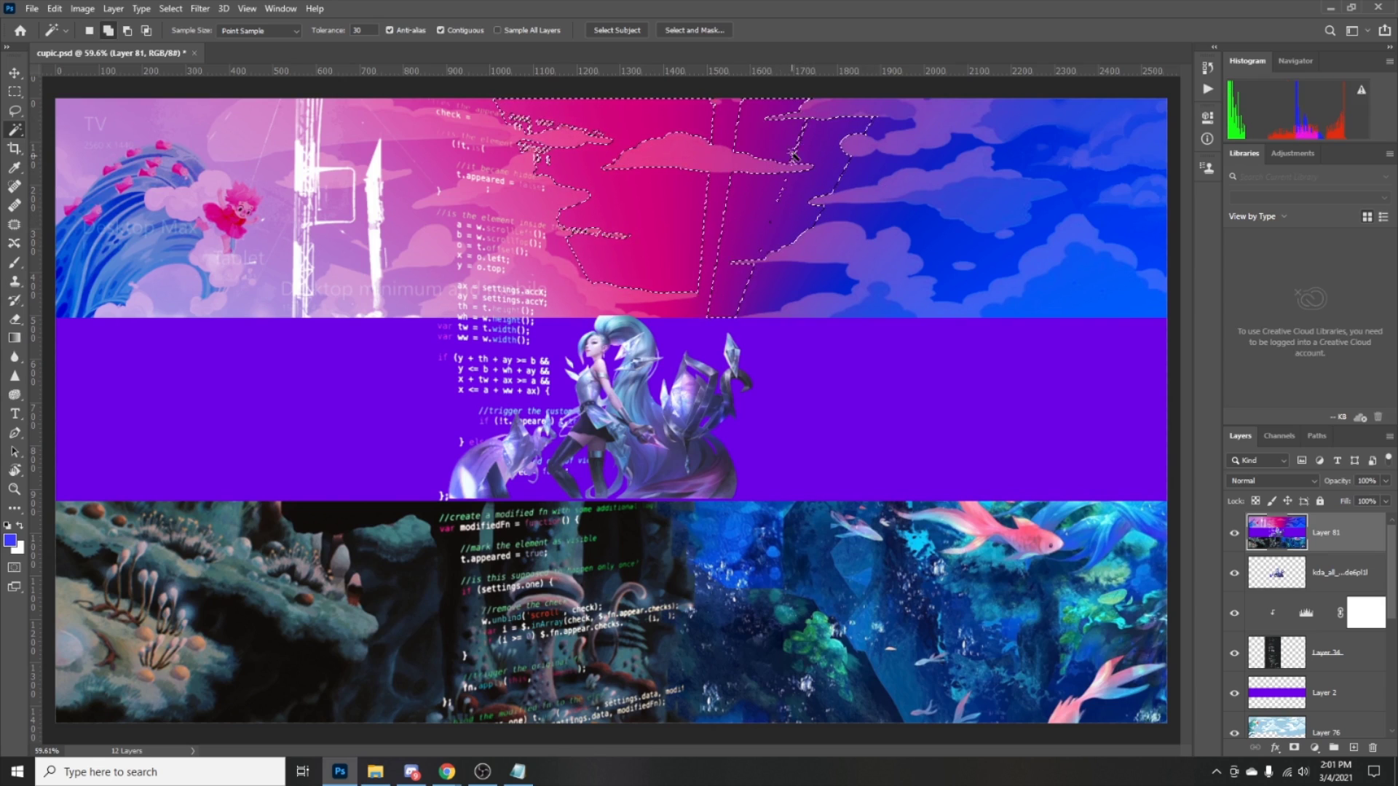
shift+click(730, 137)
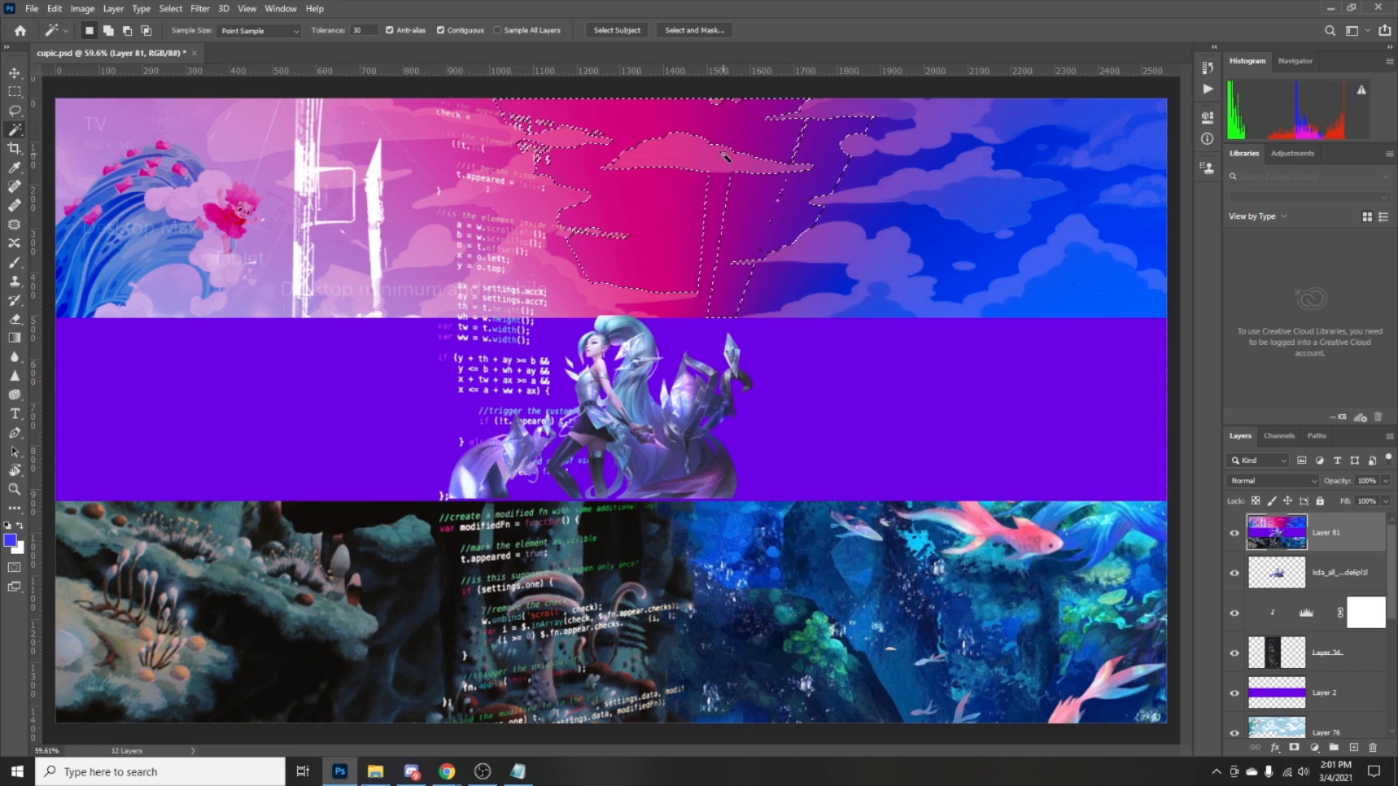
click(988, 255)
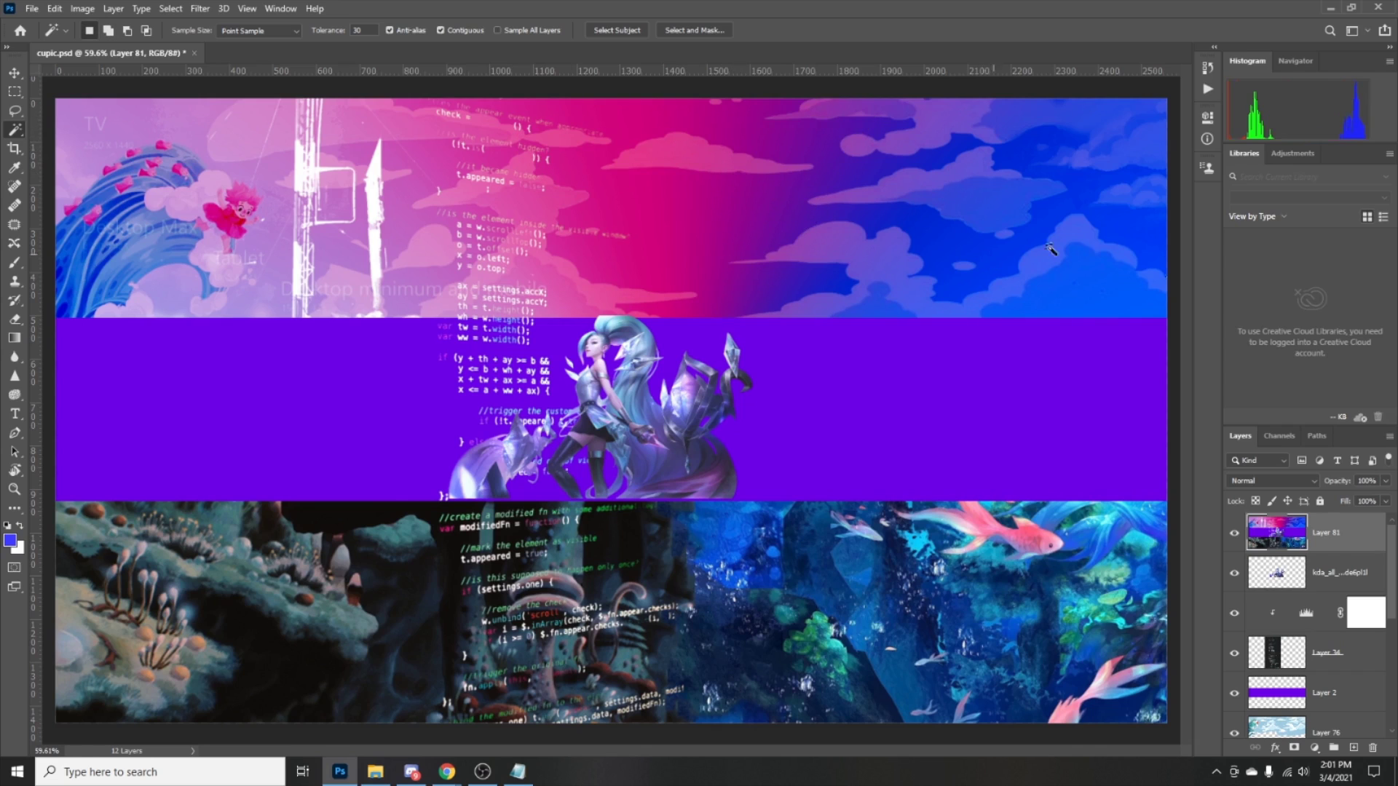
key(ctrl+d)
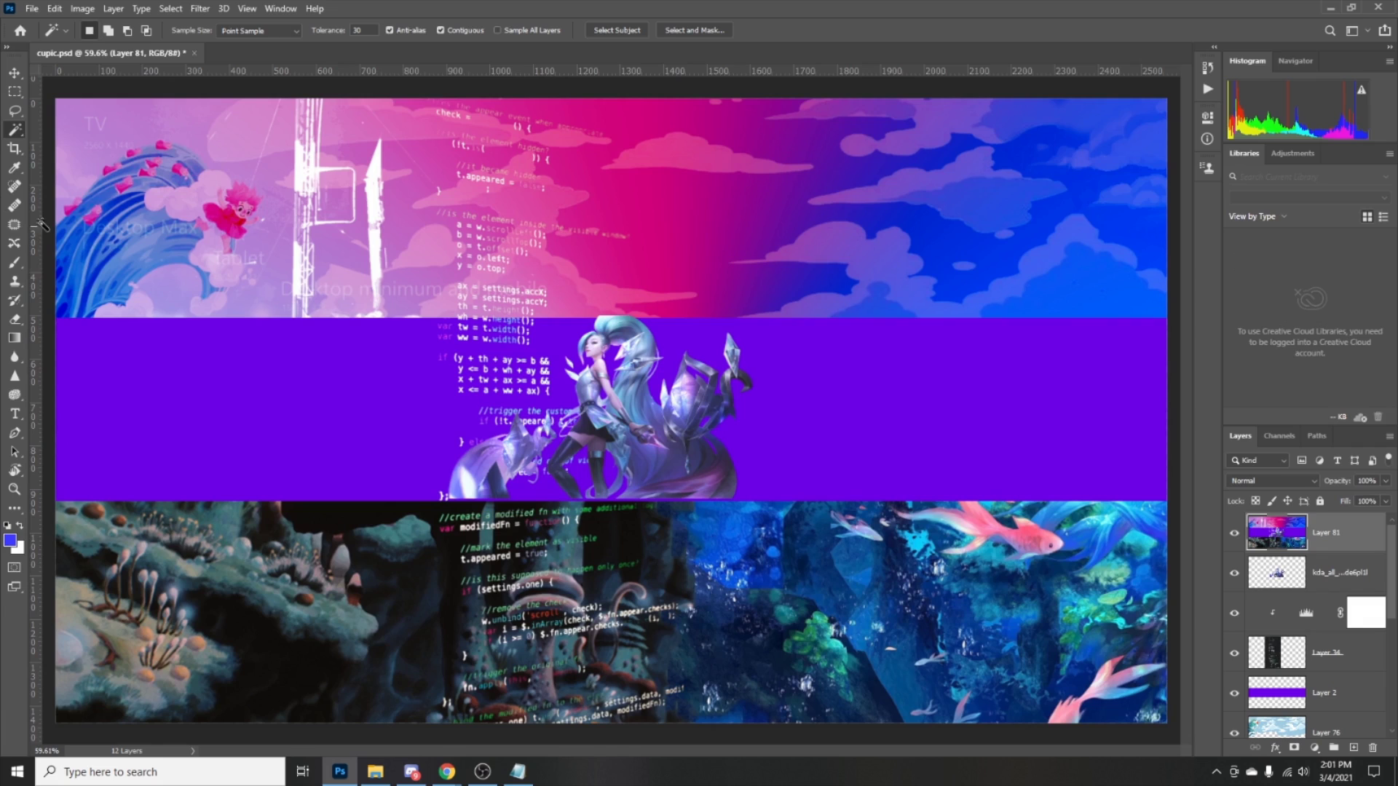
Try out the Quick Selection tool by growing a selection across the pink and purple sky, and deselect it.
right_click(21, 134)
click(52, 131)
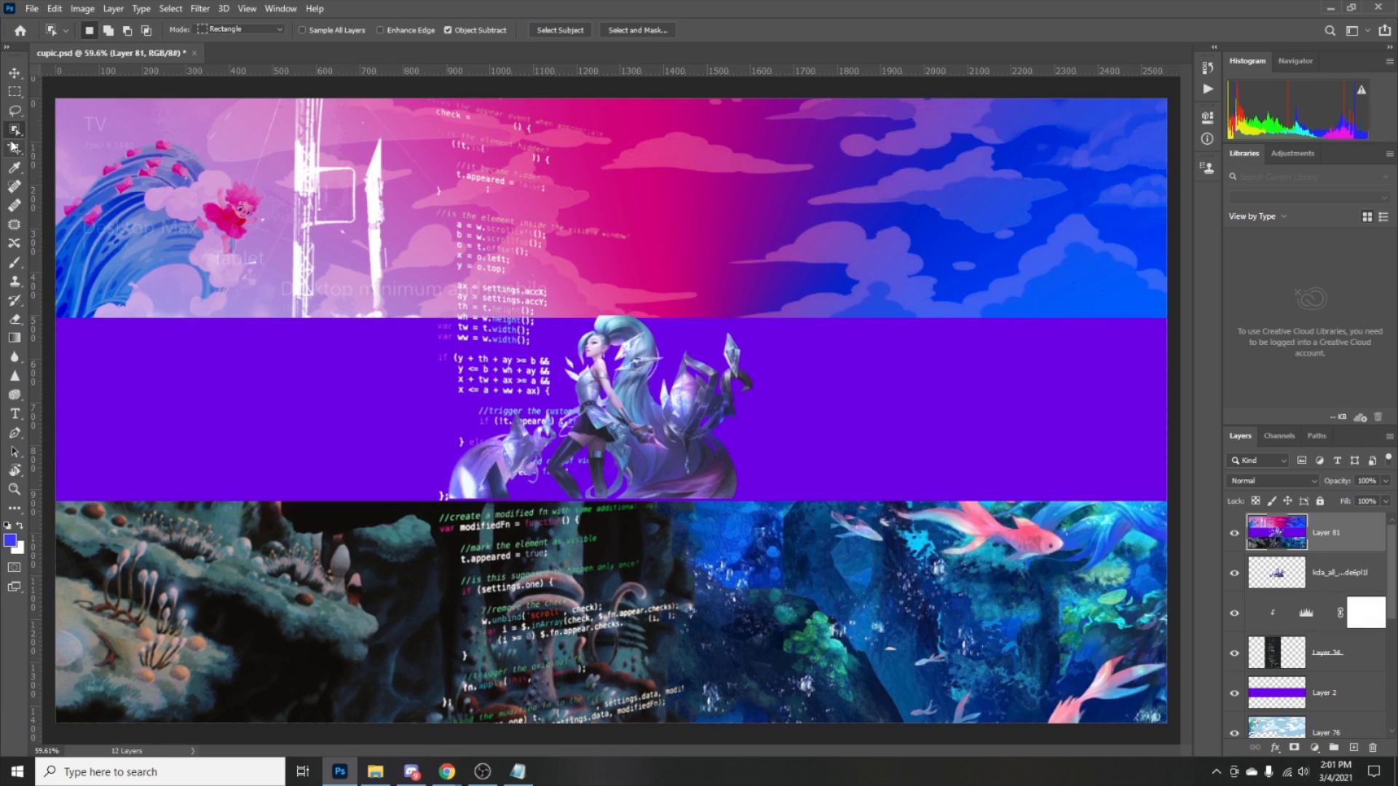
right_click(16, 132)
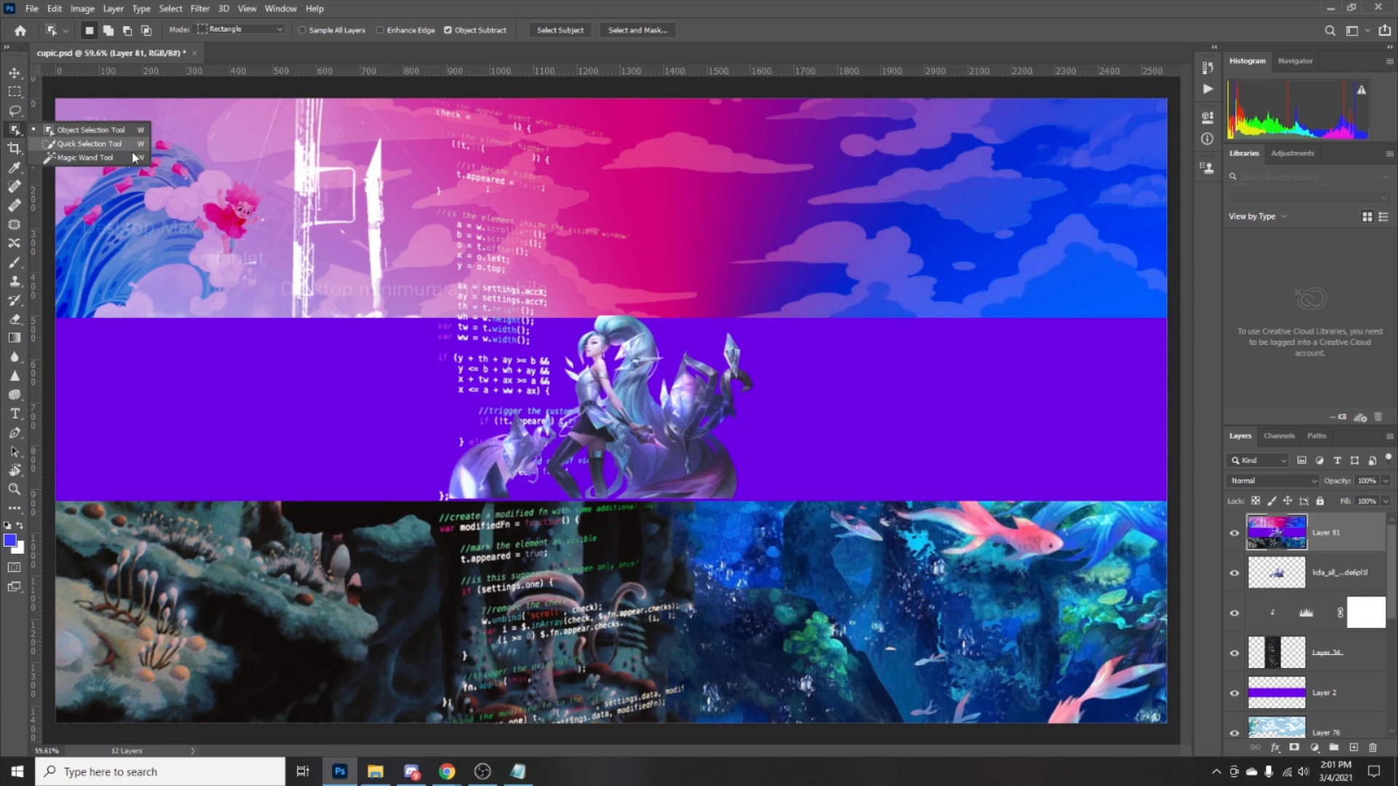
click(91, 145)
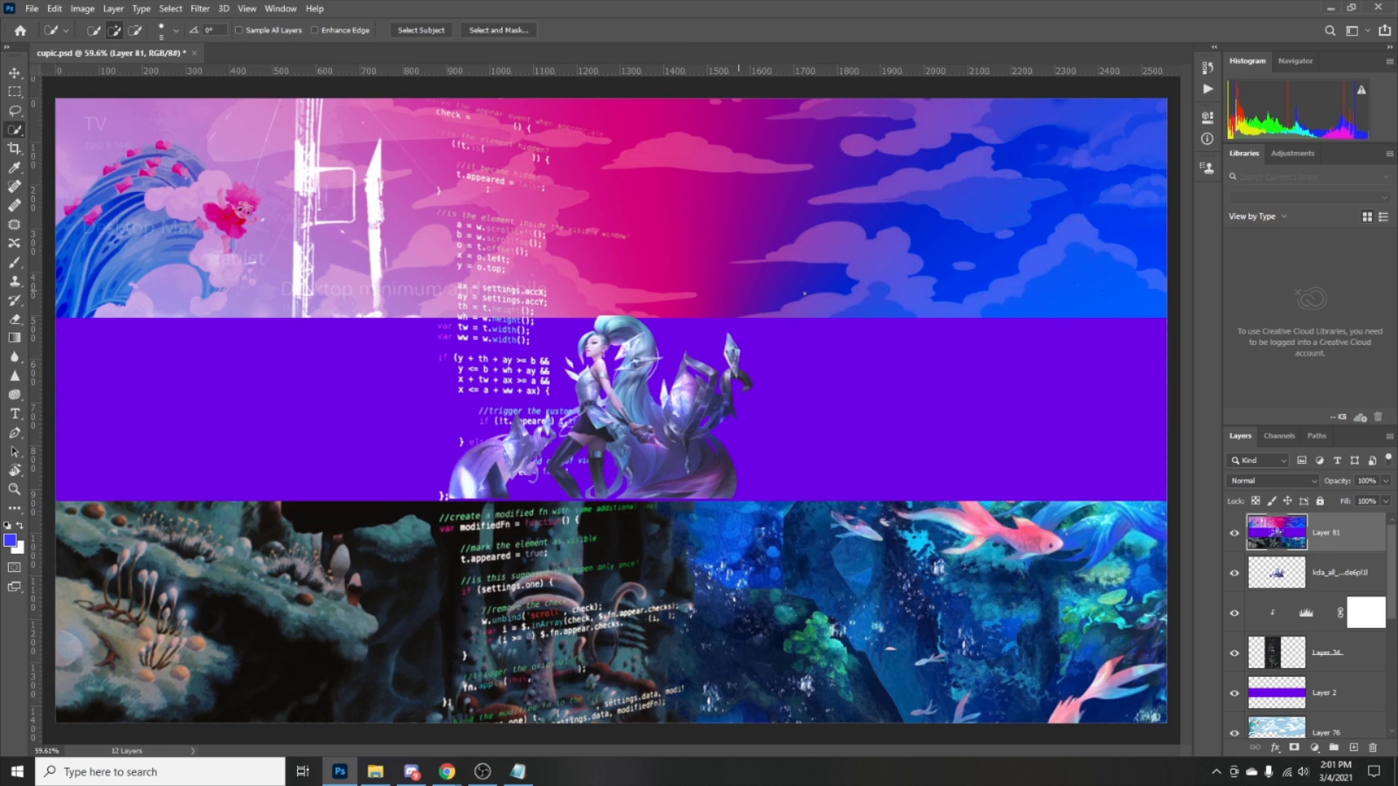
click(738, 291)
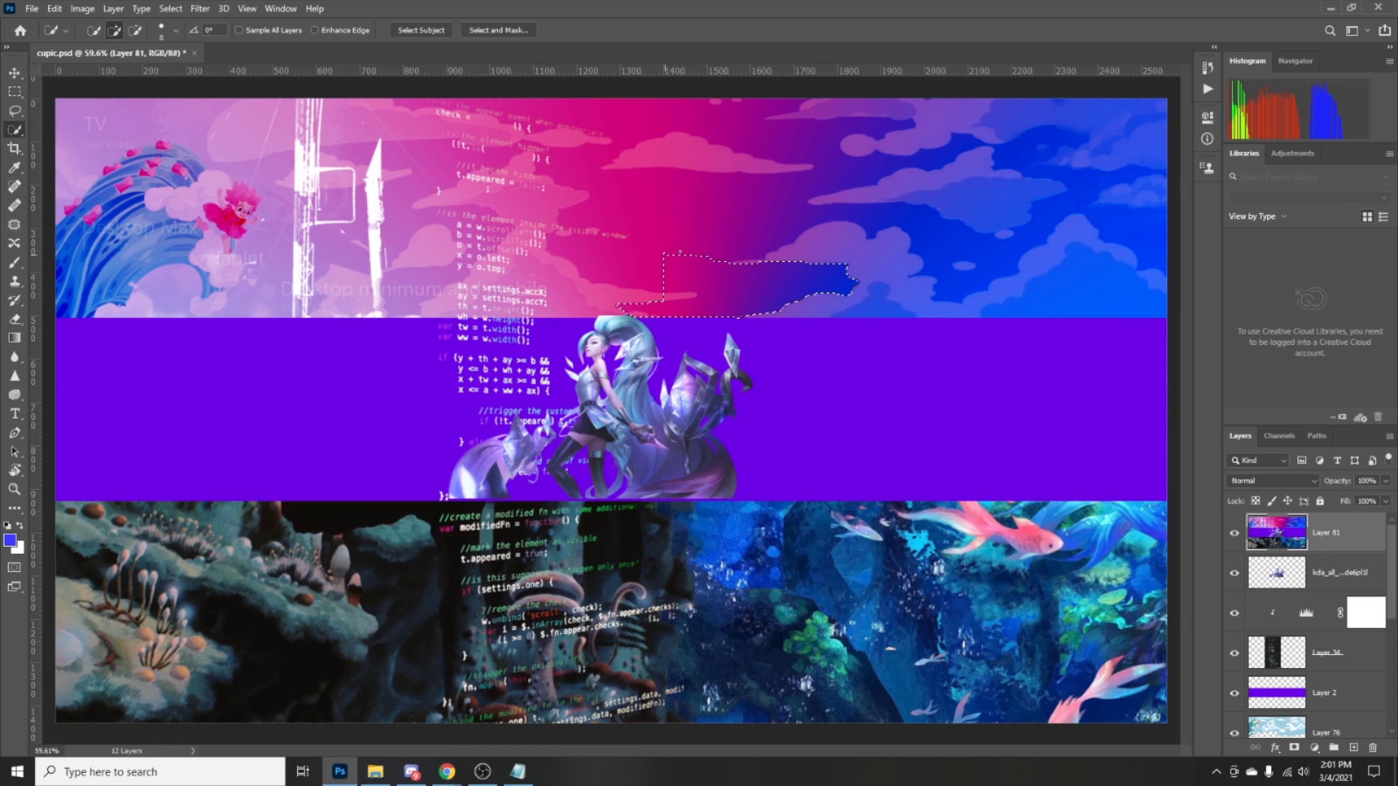
click(761, 227)
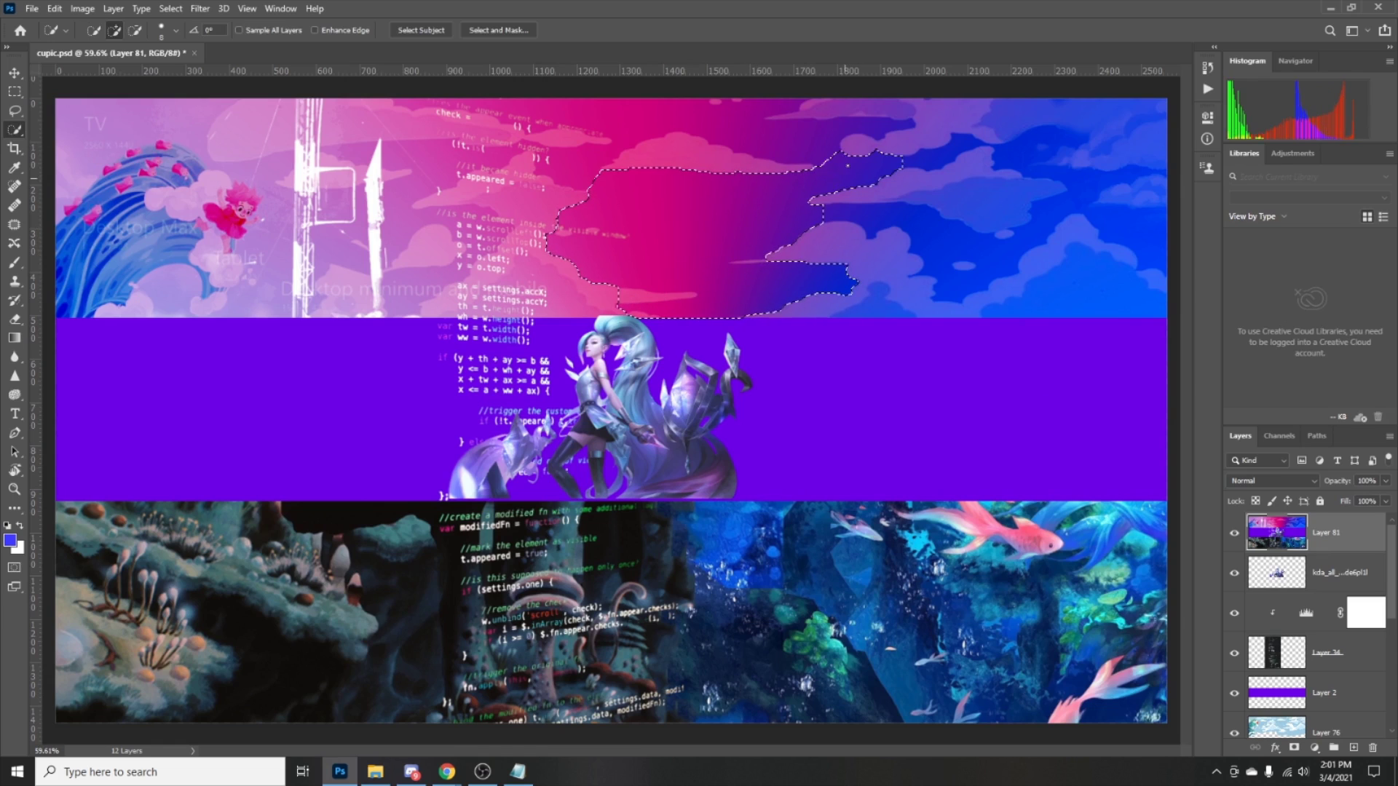
click(773, 136)
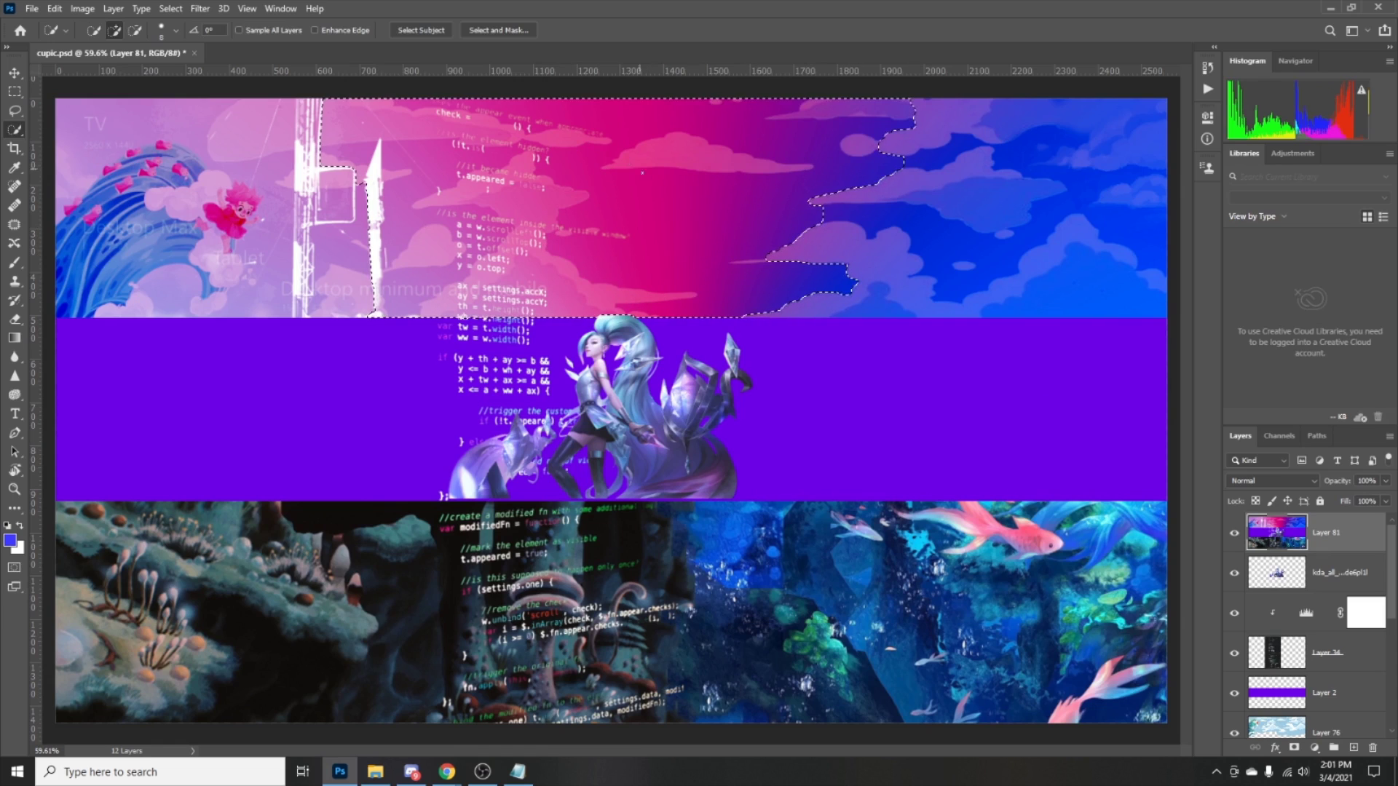
key(ctrl+d)
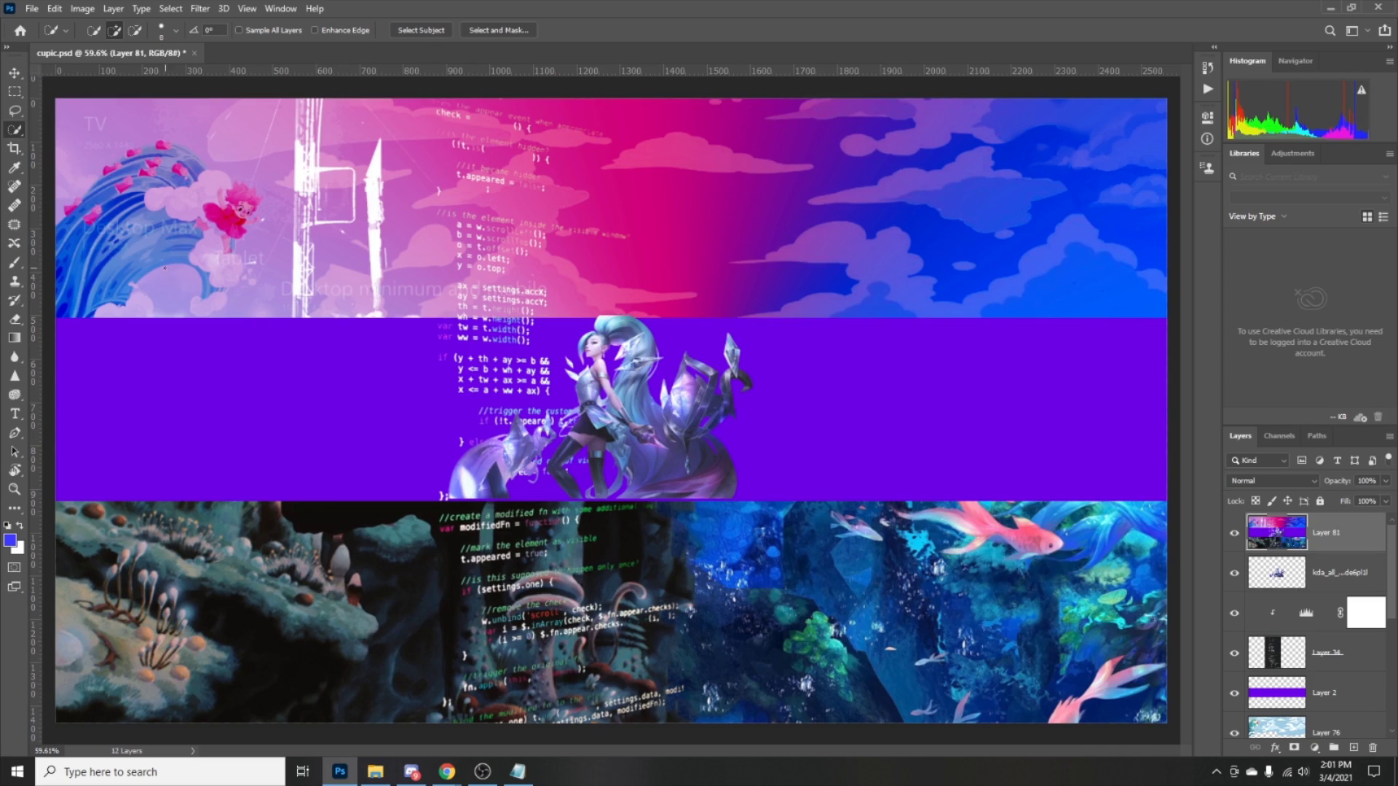
Sample colours from the top band with the Eyedropper, ending with the magenta-purple of the central sky as the foreground colour.
click(14, 148)
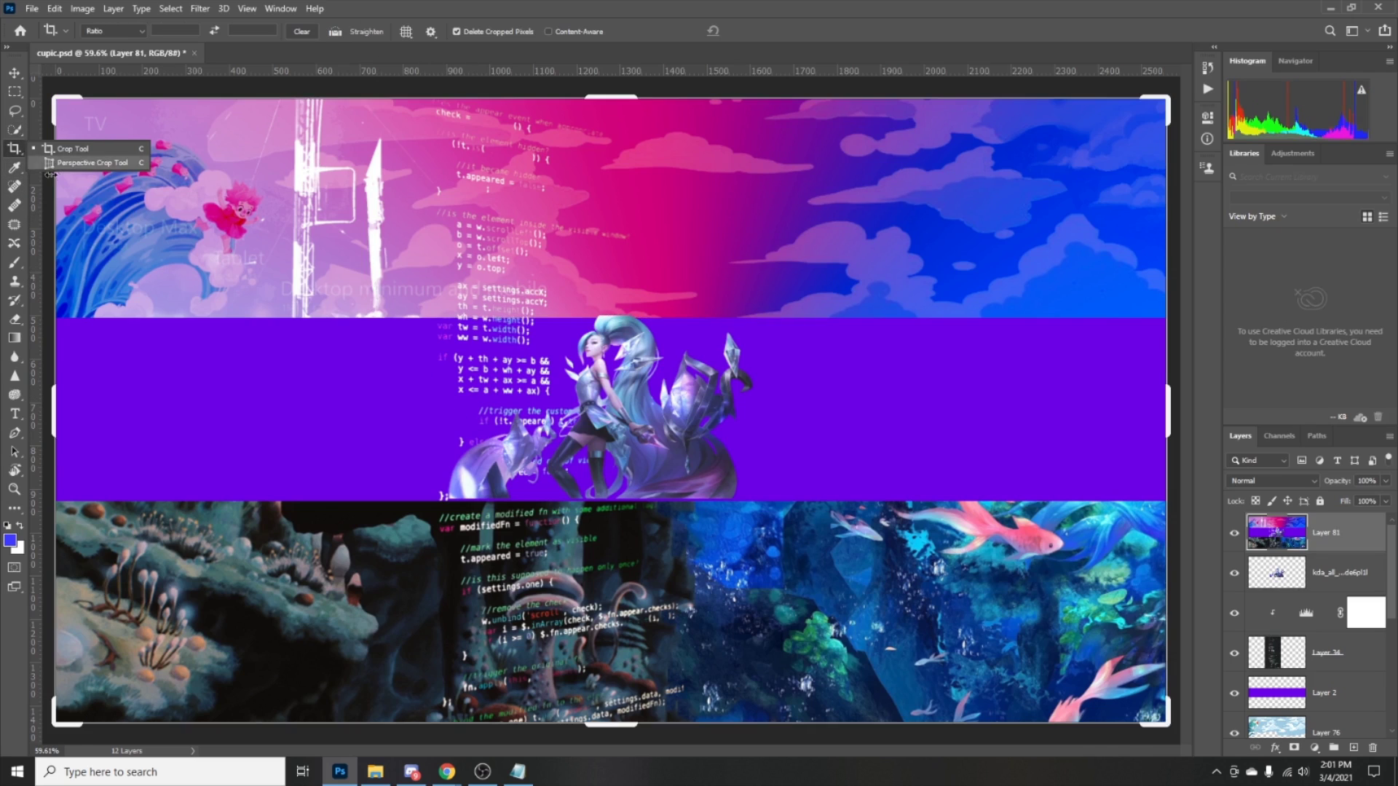
click(13, 169)
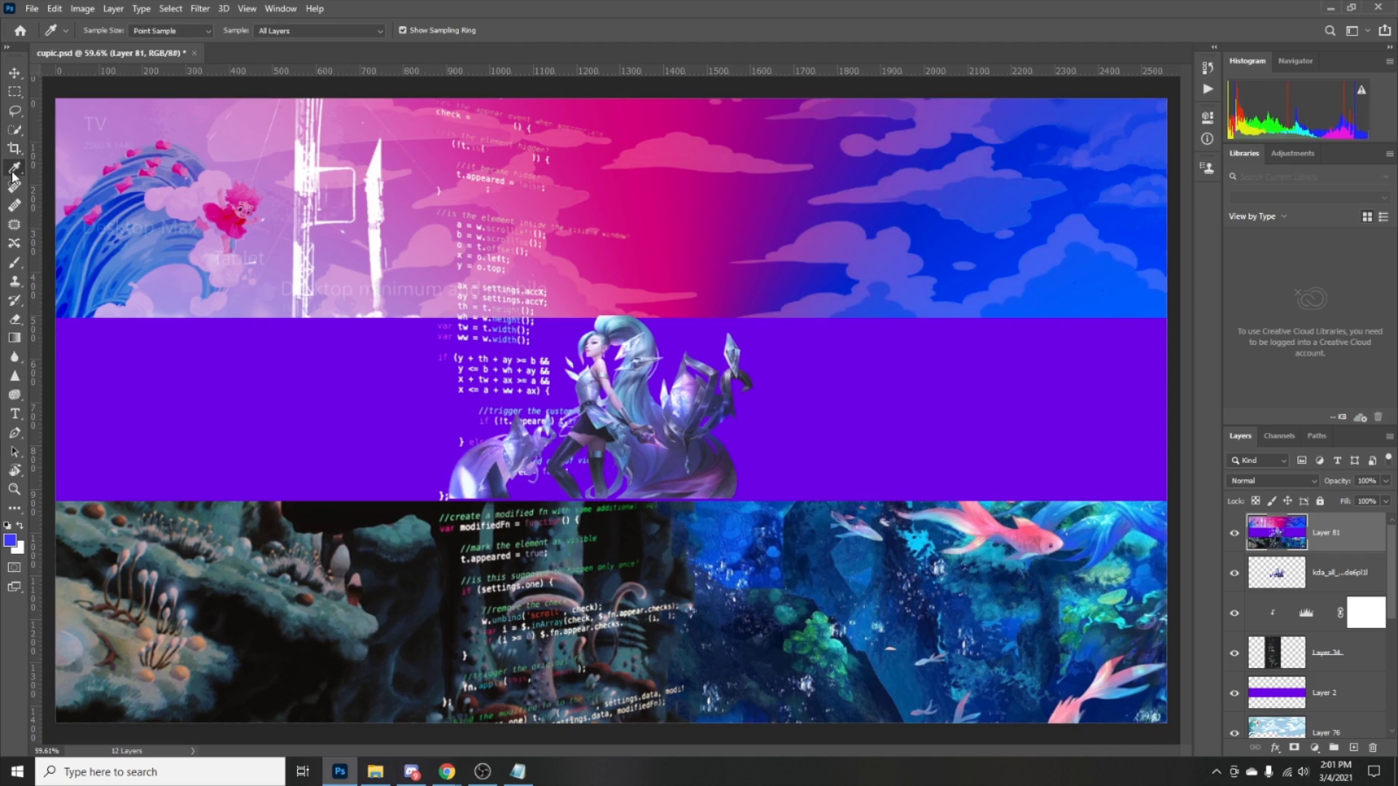
click(151, 242)
click(228, 222)
click(717, 208)
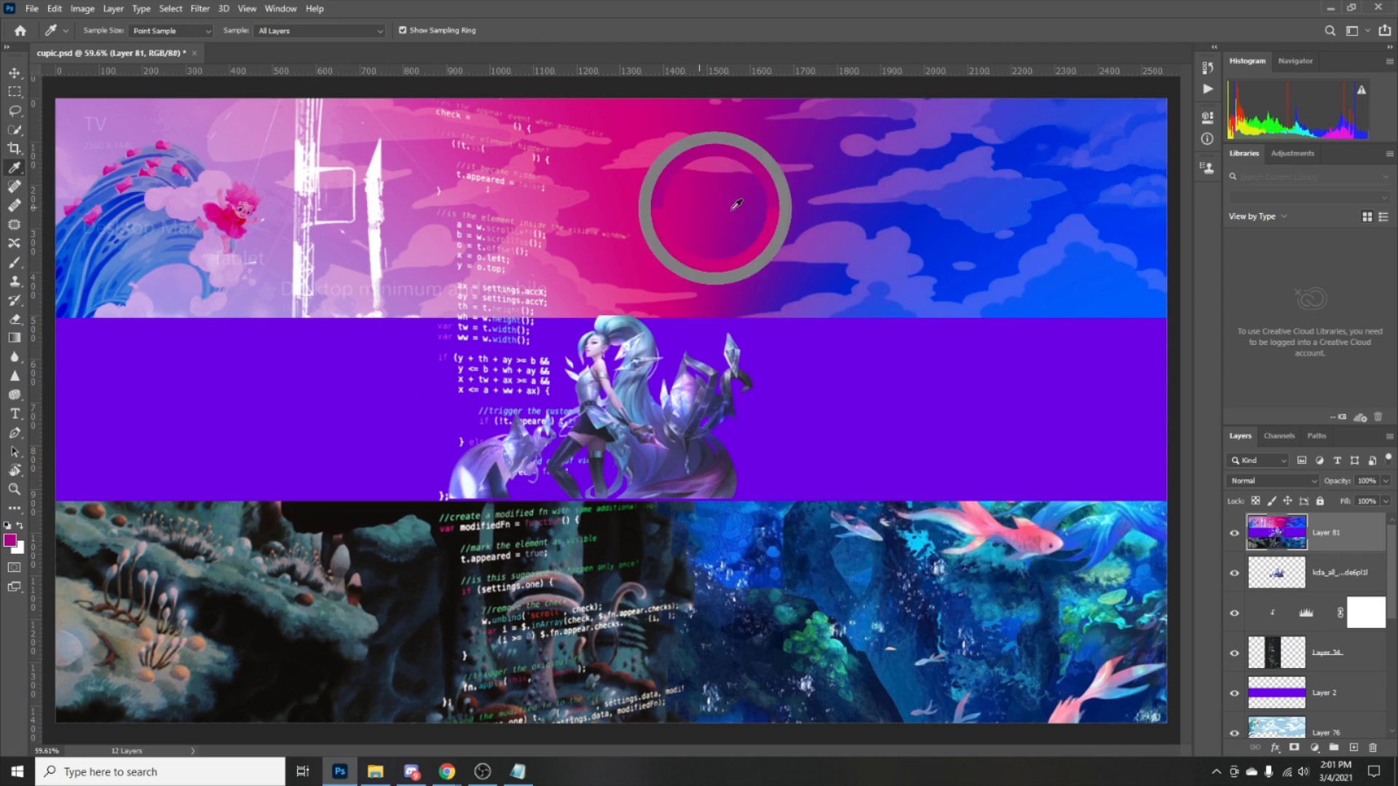
Paint over the centre of the underwater band, beside the code text, with the content-aware Spot Healing Brush at size 100.
click(13, 187)
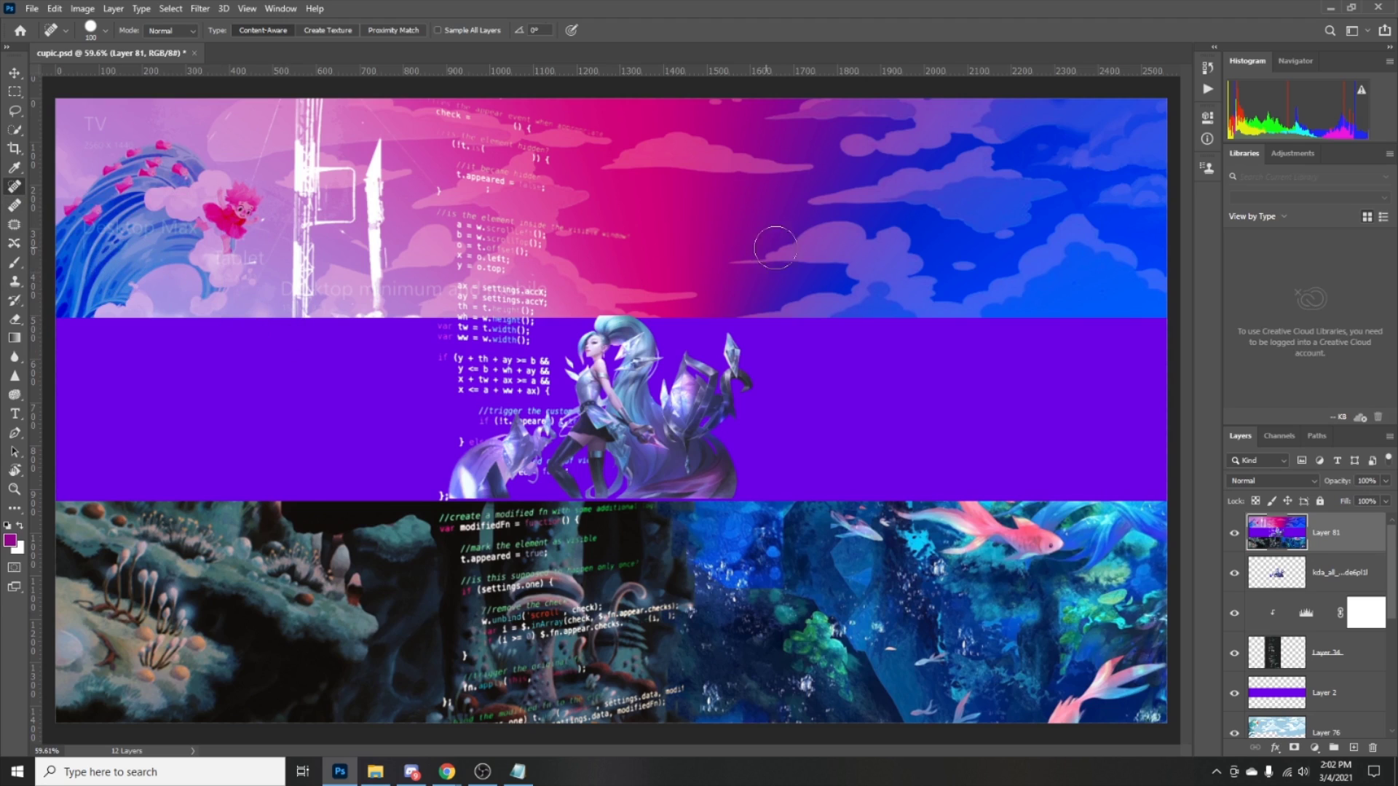
mouse_move(691, 649)
mouse_down()
mouse_move(687, 566)
mouse_move(677, 607)
mouse_move(697, 651)
mouse_move(680, 673)
mouse_move(697, 609)
mouse_move(697, 624)
mouse_move(778, 622)
mouse_move(759, 605)
mouse_move(757, 622)
mouse_move(713, 579)
mouse_move(680, 593)
mouse_up()
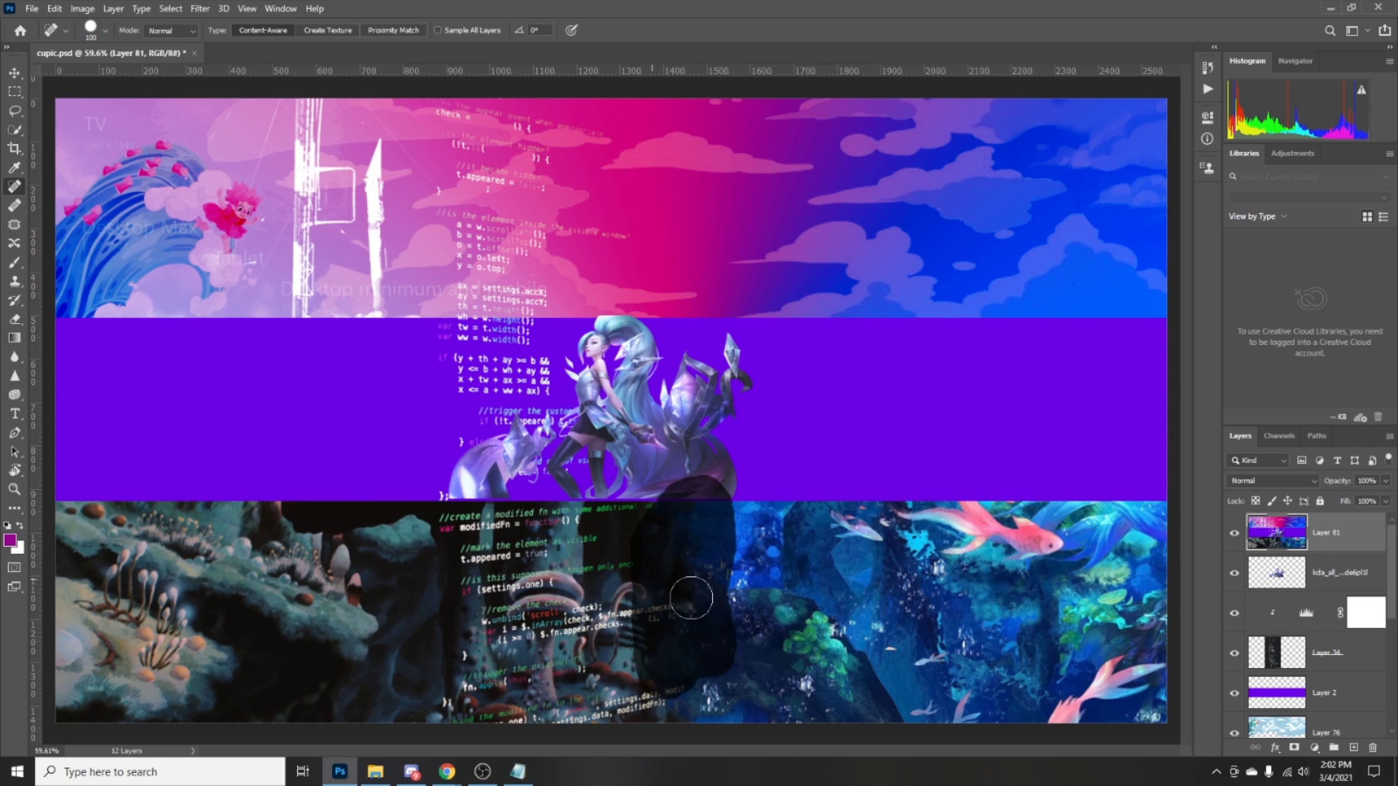
Activate the Healing Brush and the Clone Stamp tool in turn to present them.
click(14, 206)
click(11, 207)
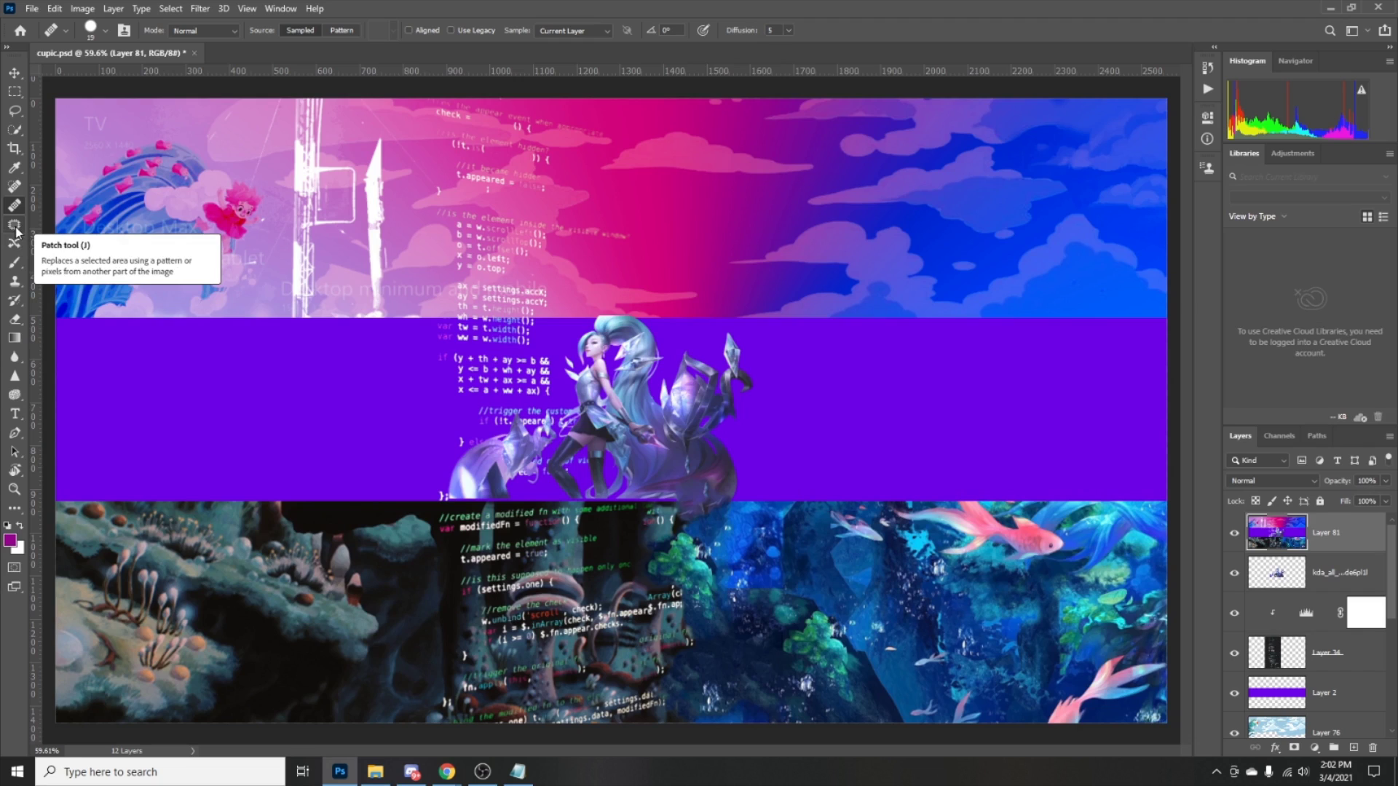
click(17, 269)
click(11, 290)
click(16, 280)
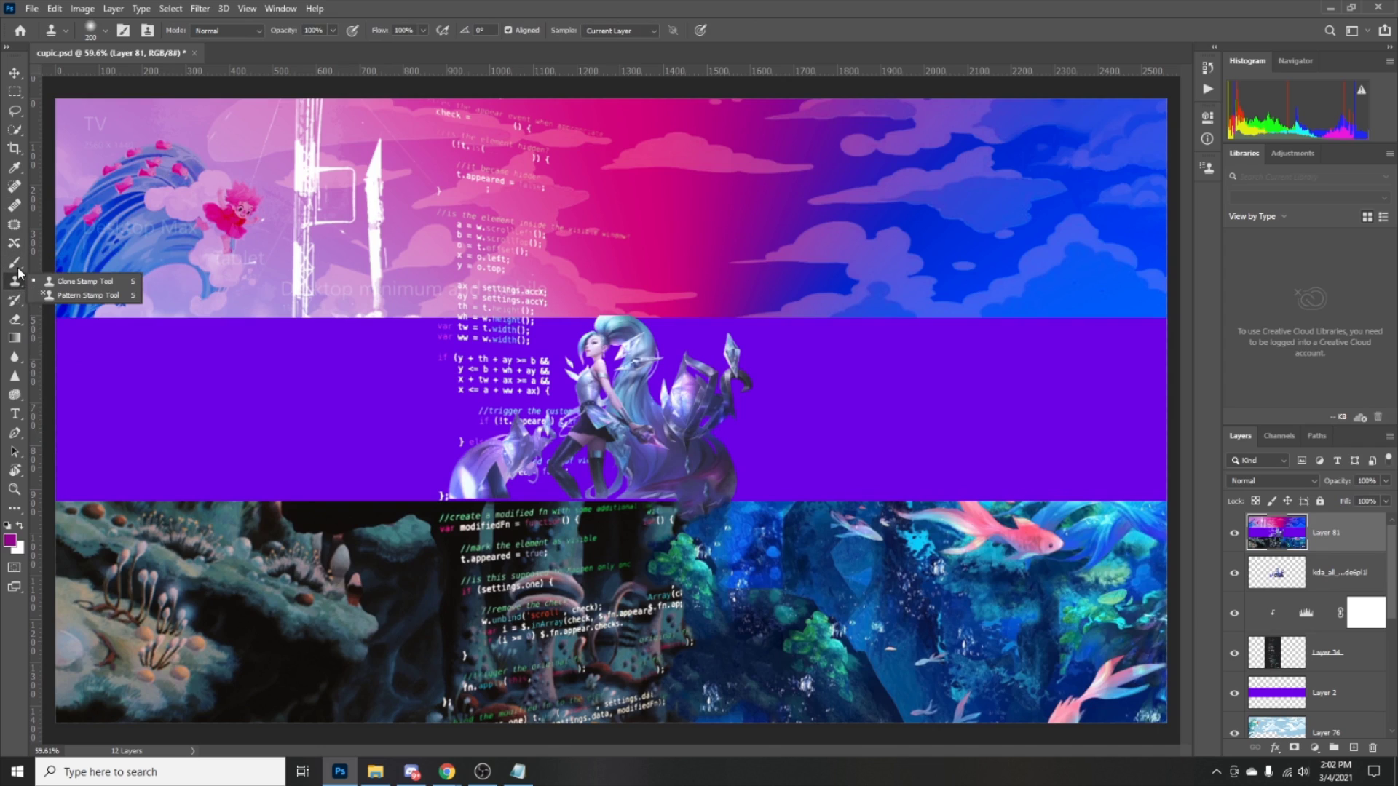
click(437, 4)
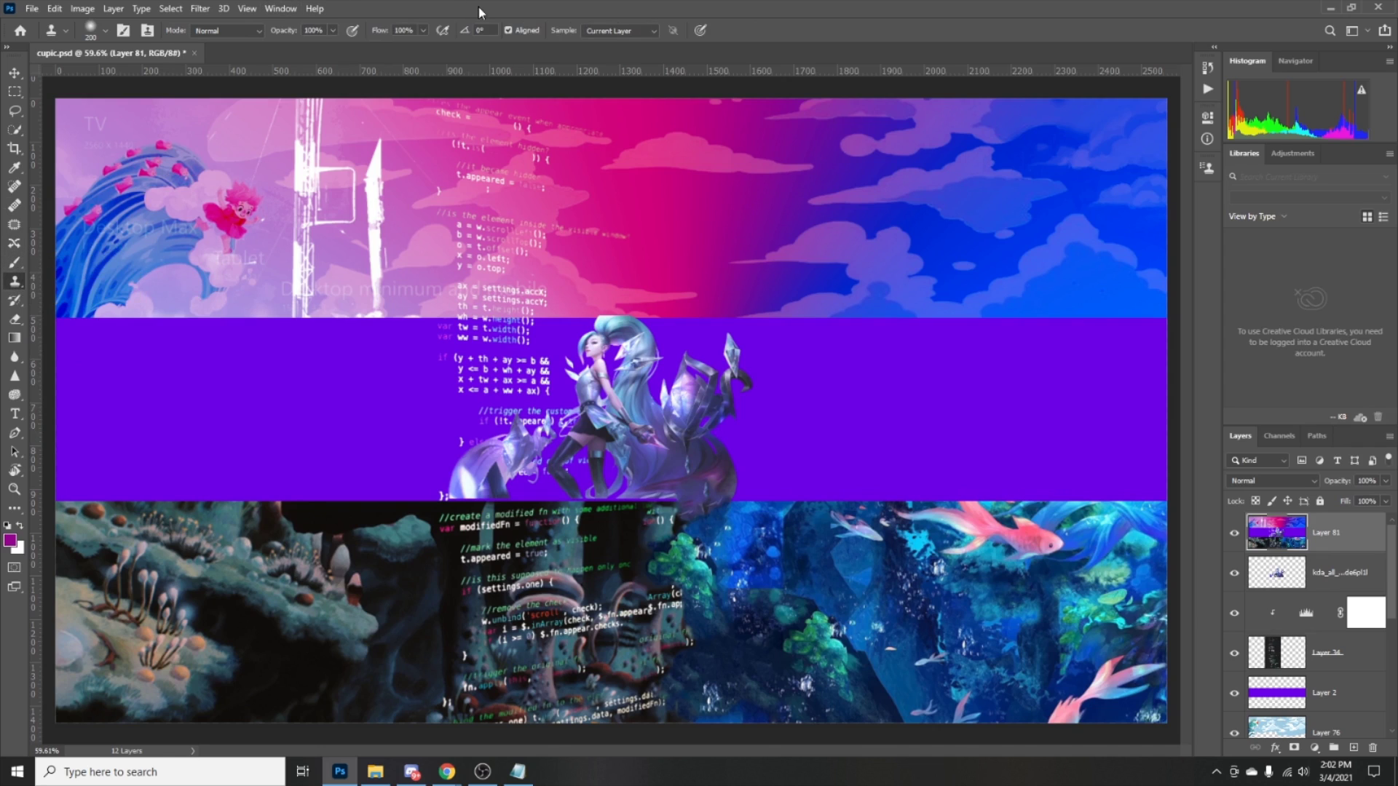
Activate the Brush tool and cycle through the Pencil and Color Replacement tools back to the Brush.
click(17, 264)
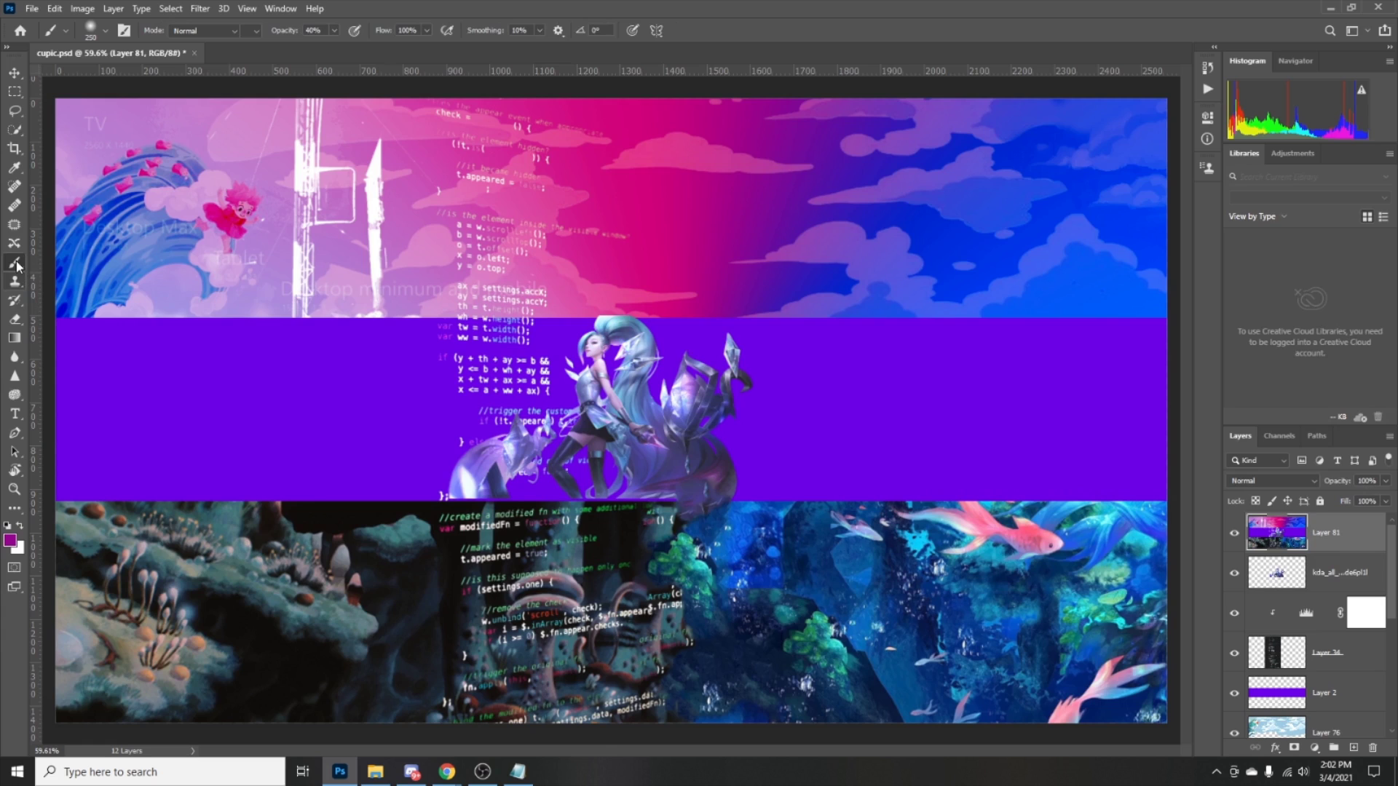
key(ctrl+b)
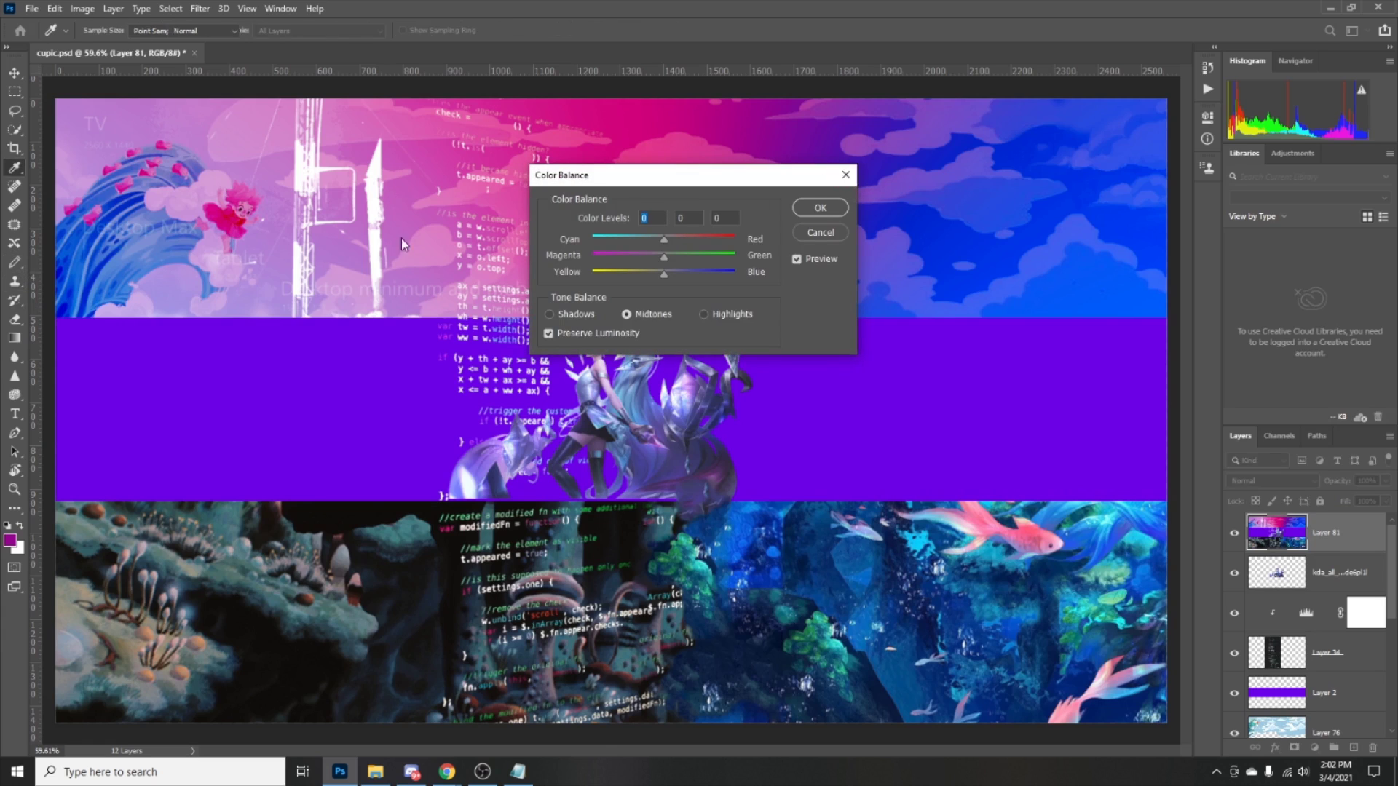
key(Escape)
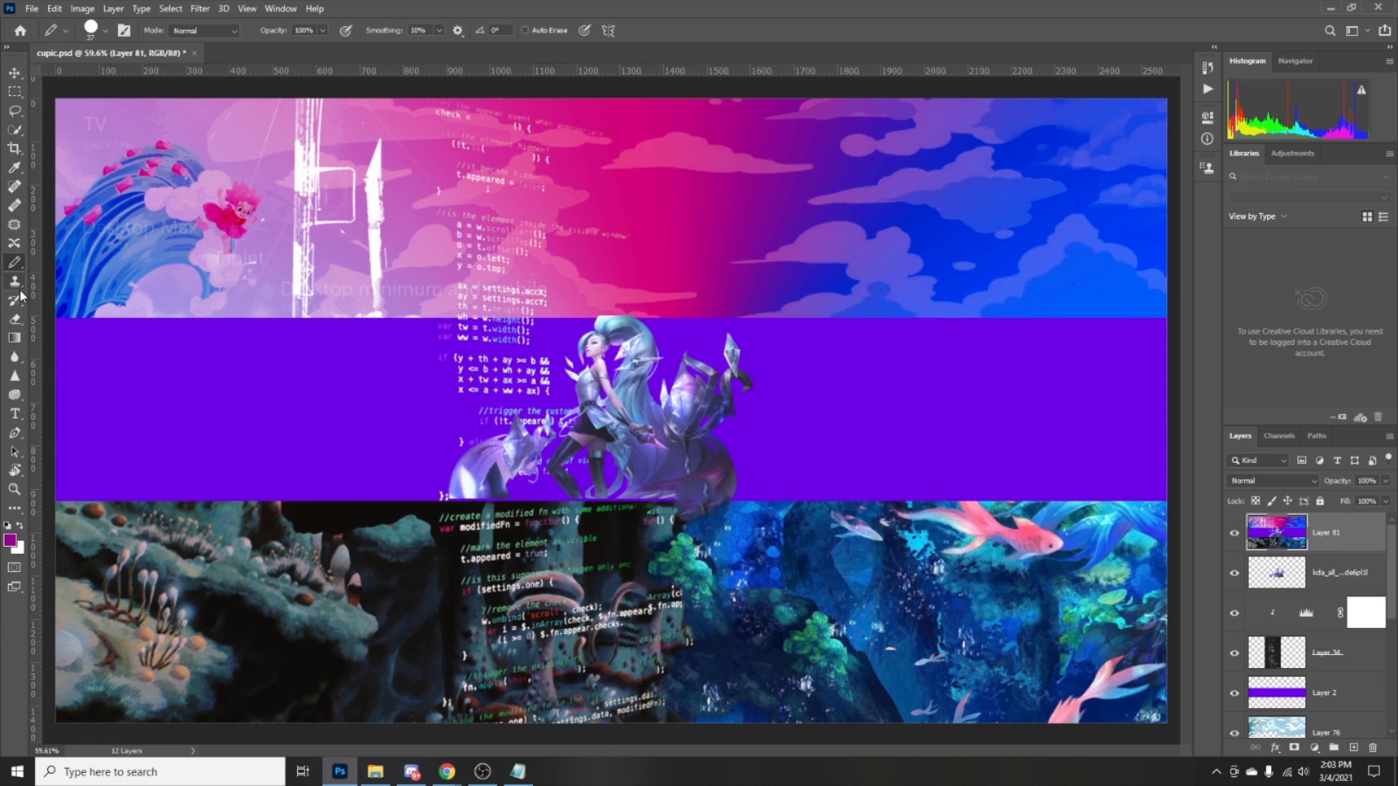
key(shift+b)
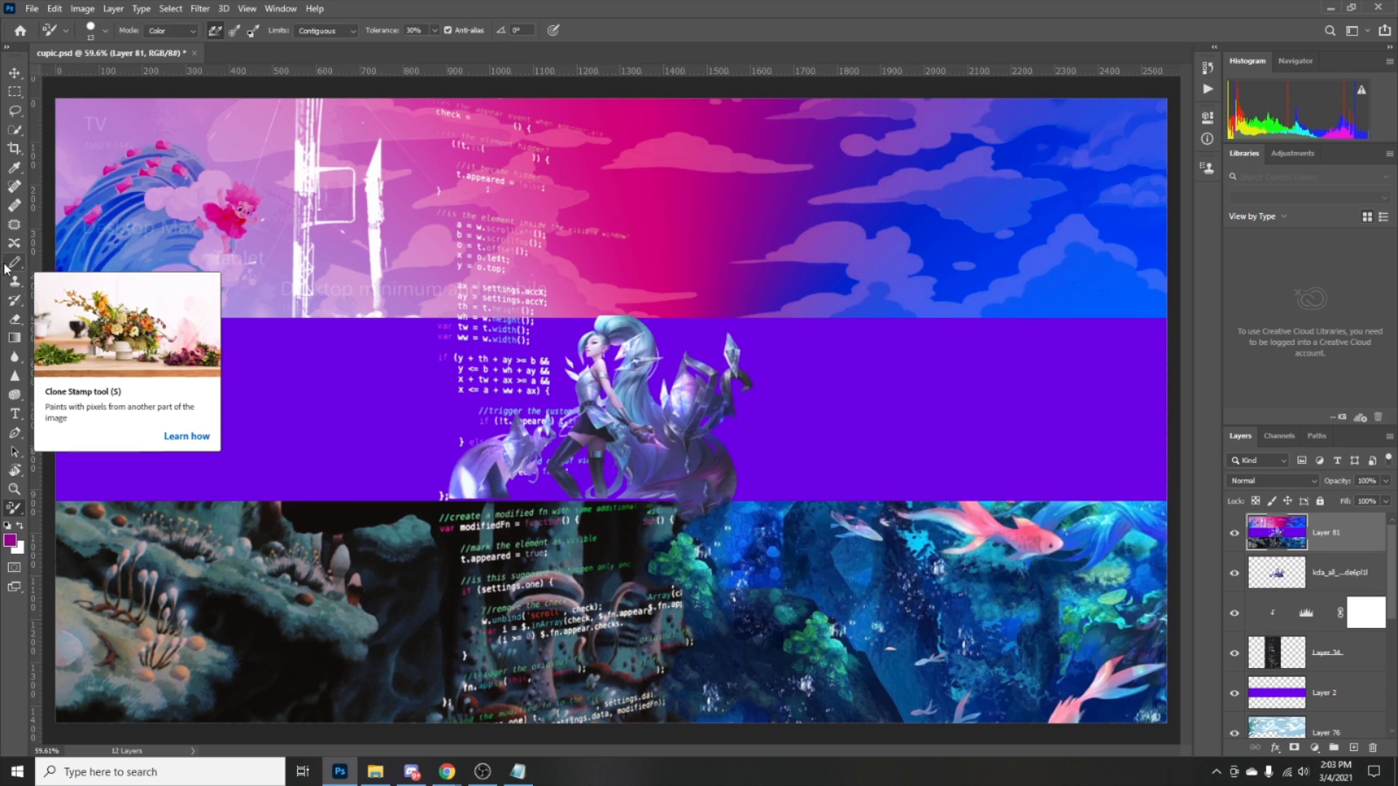
key(shift+b)
key(shift+b)
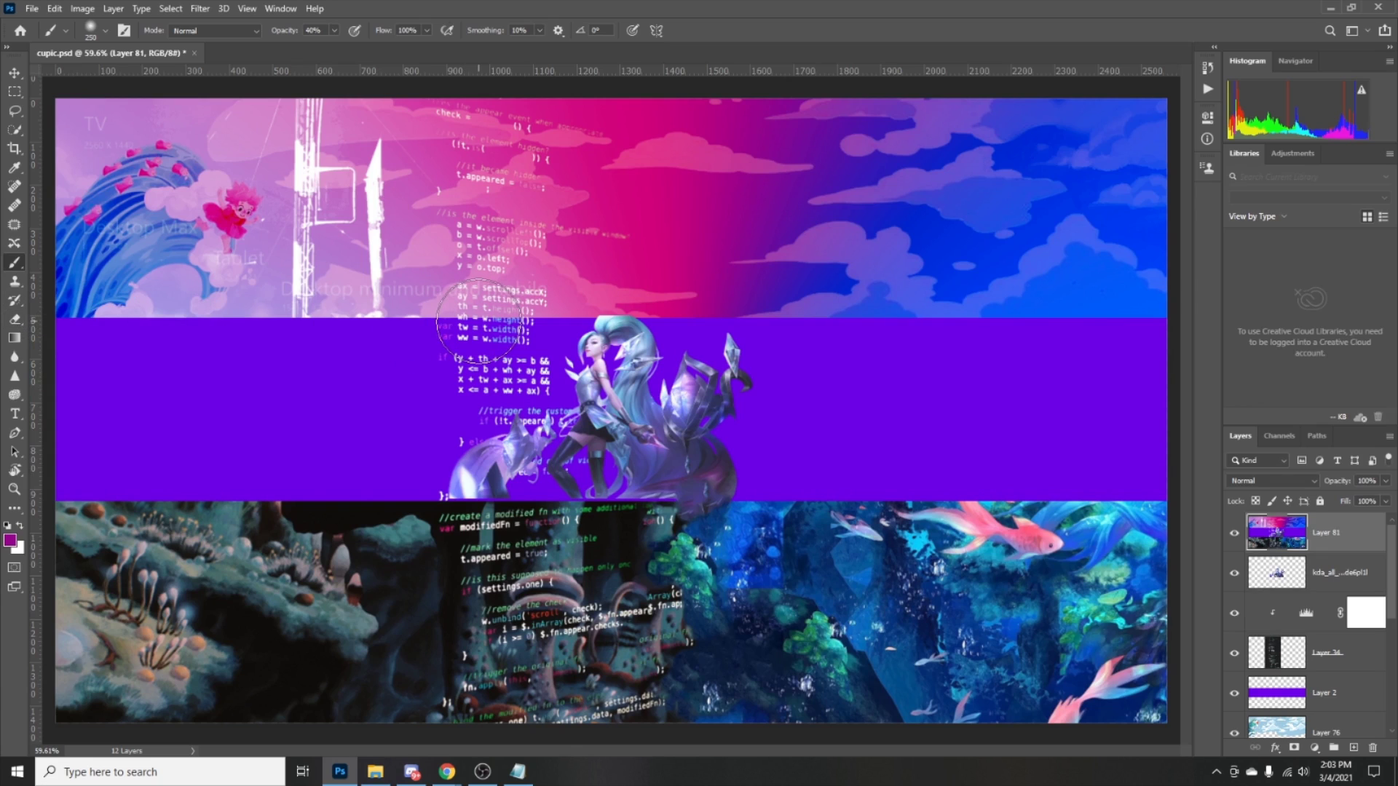
Try a Rectangular Marquee selection from beside the white tower shapes across the code text to the character, and deselect it.
click(14, 91)
drag(338, 260, 665, 421)
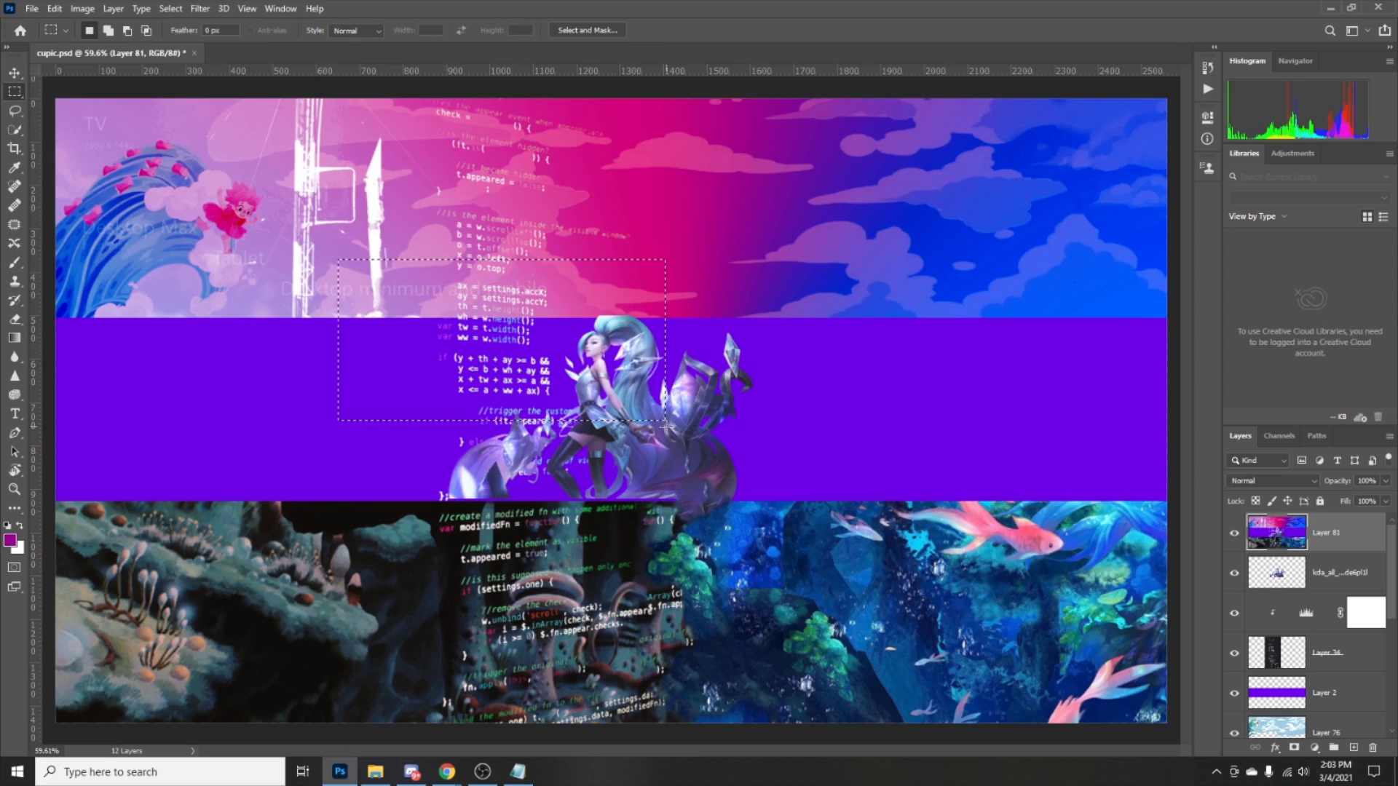
click(353, 278)
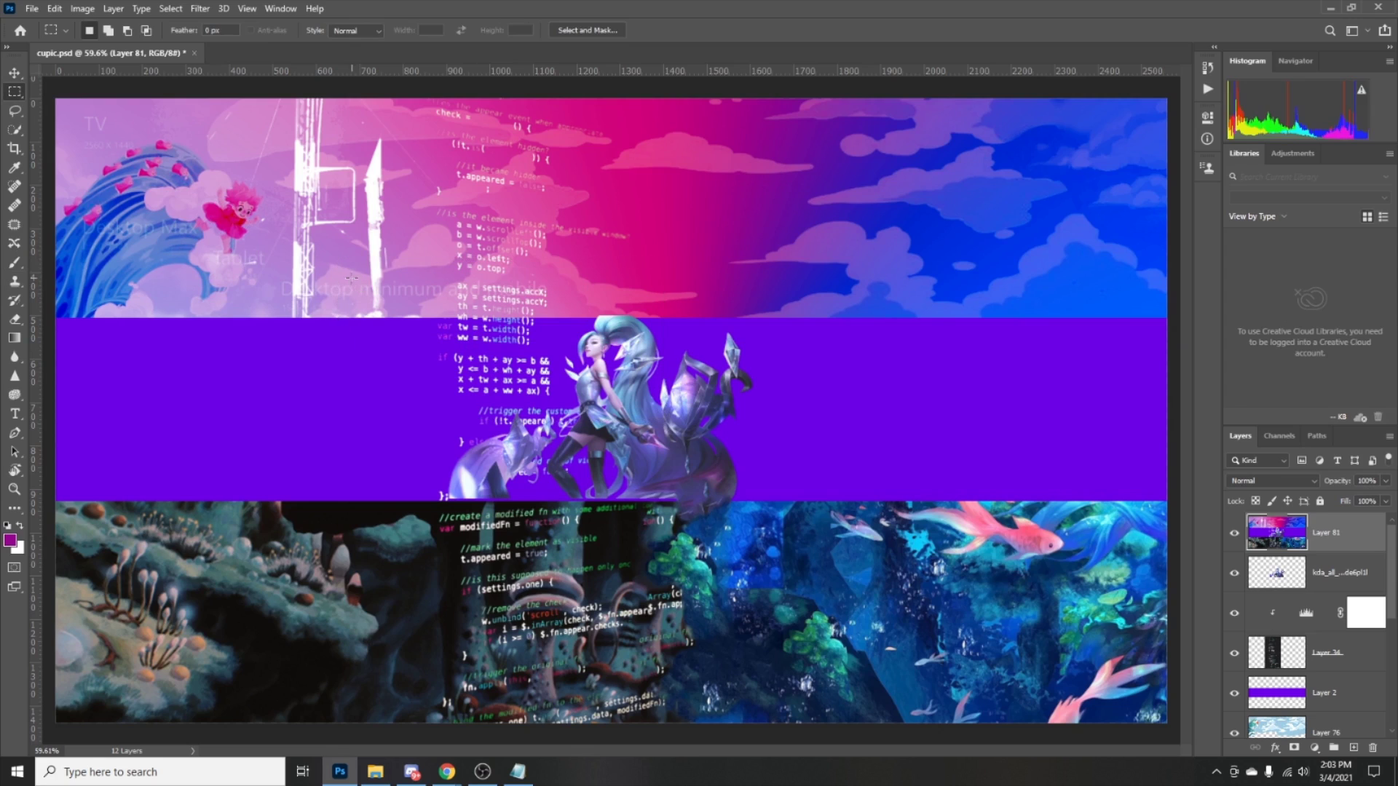
Activate the Gradient tool and switch to the Essentials (Default) workspace.
click(13, 338)
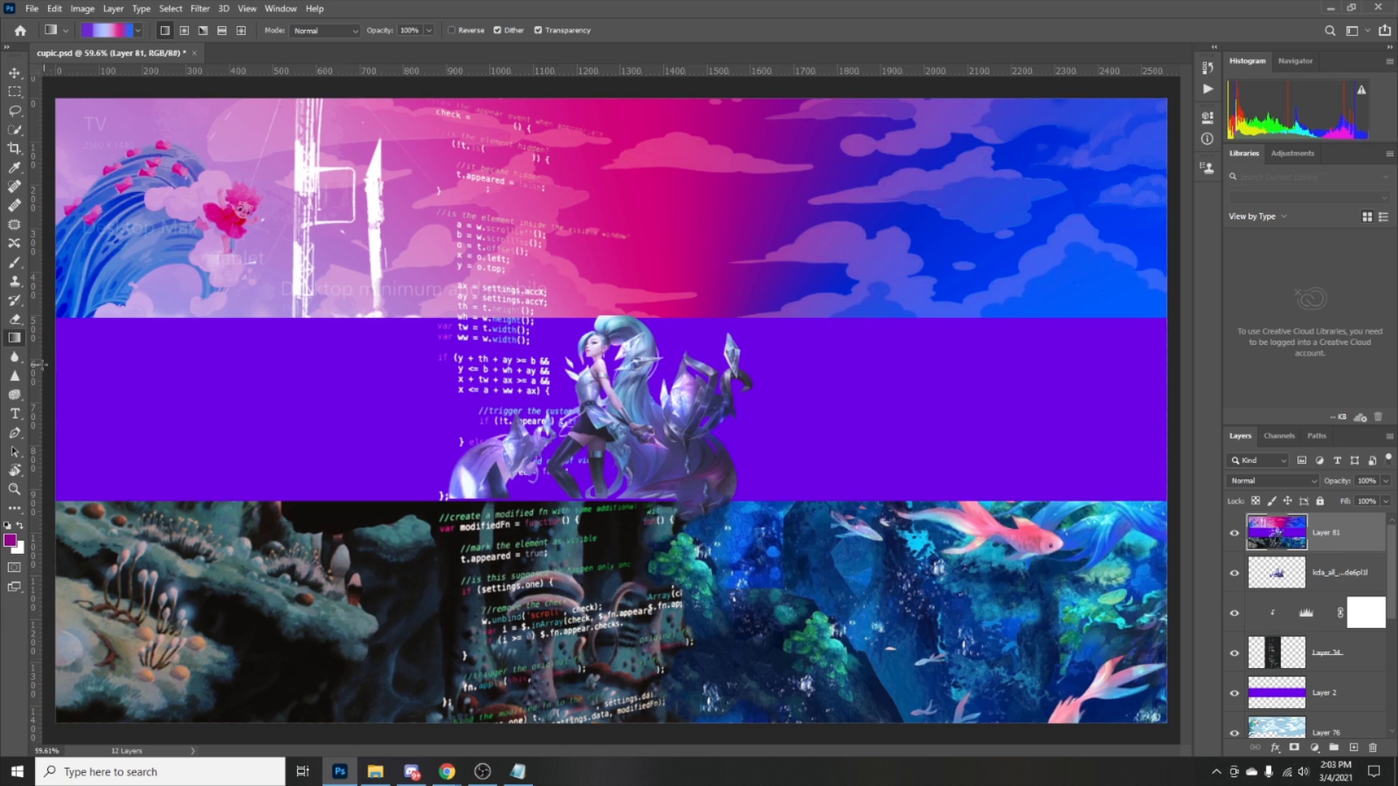
click(281, 8)
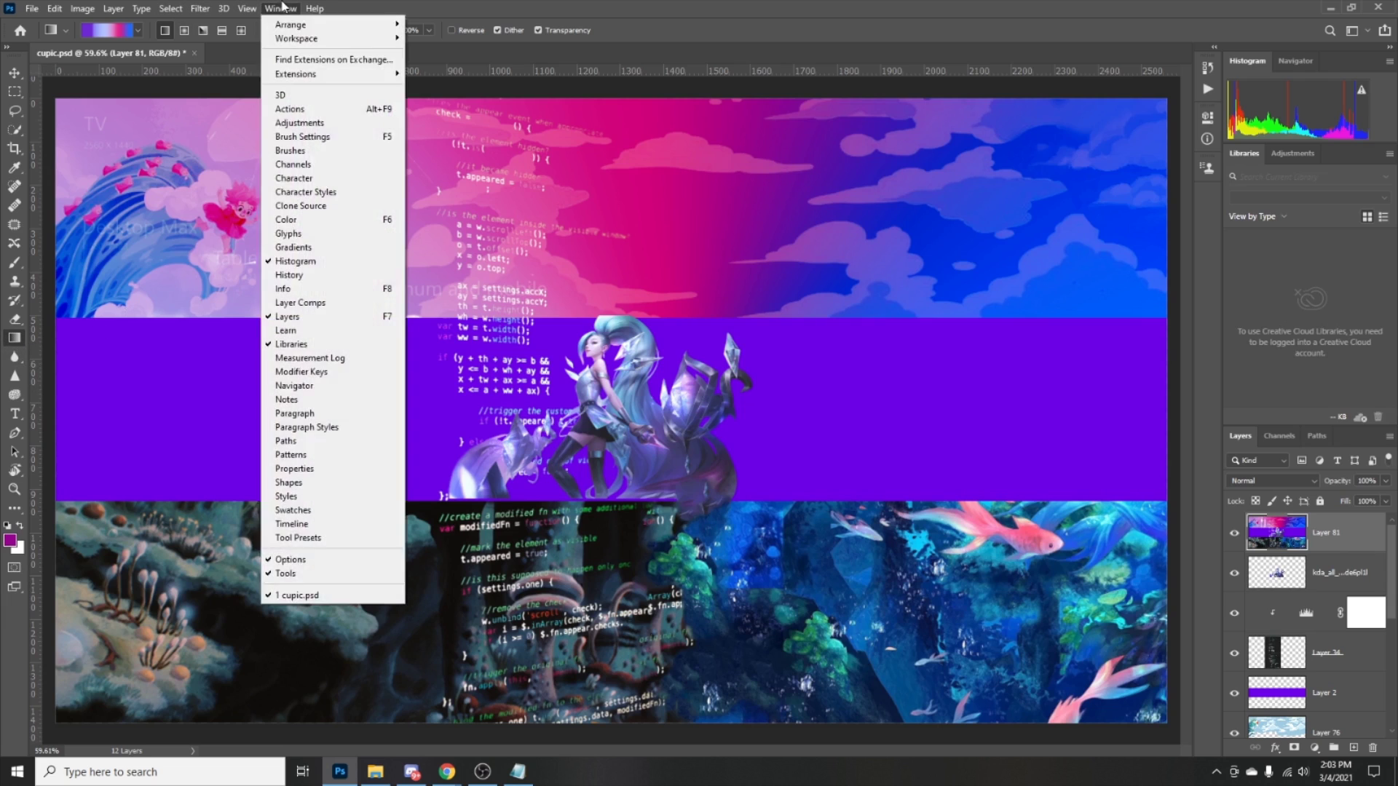
mouse_move(326, 40)
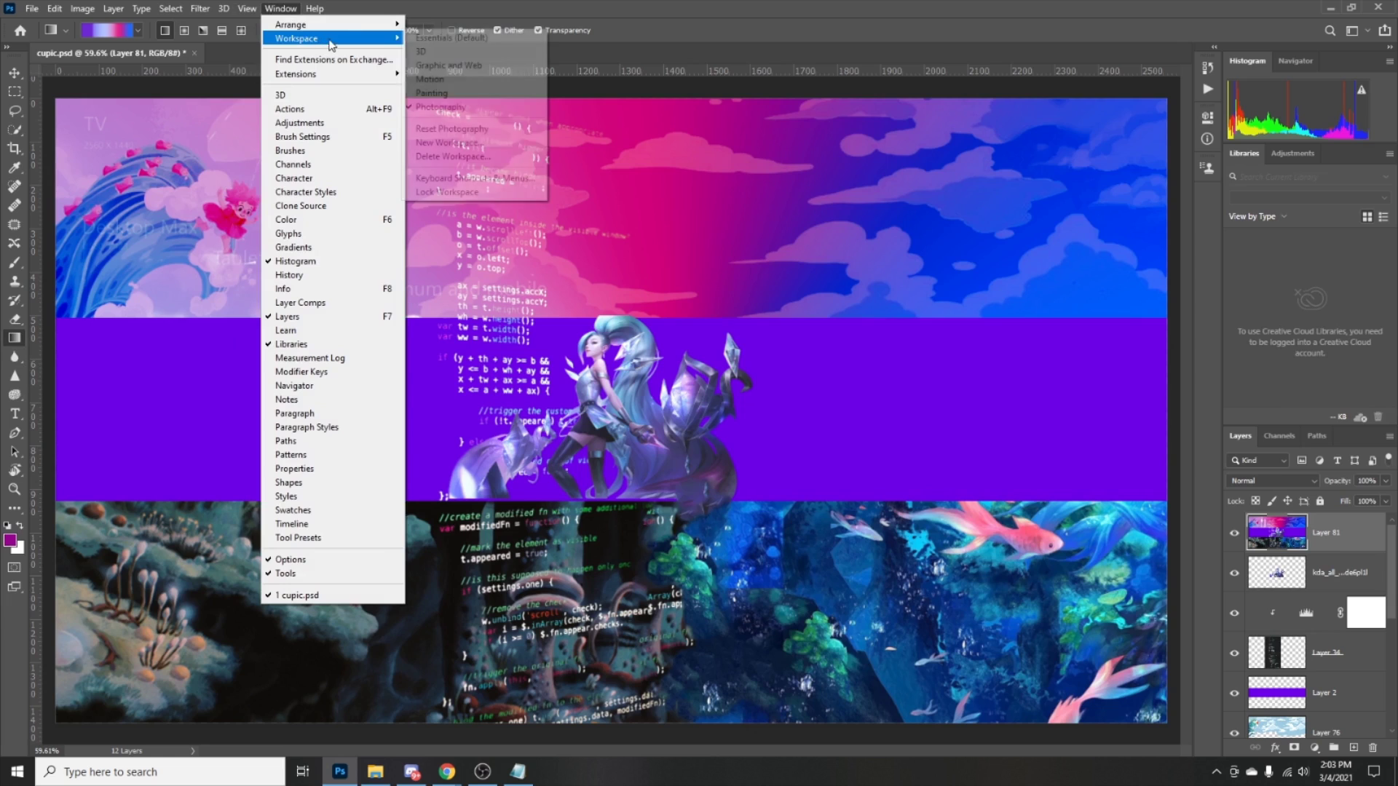
click(453, 41)
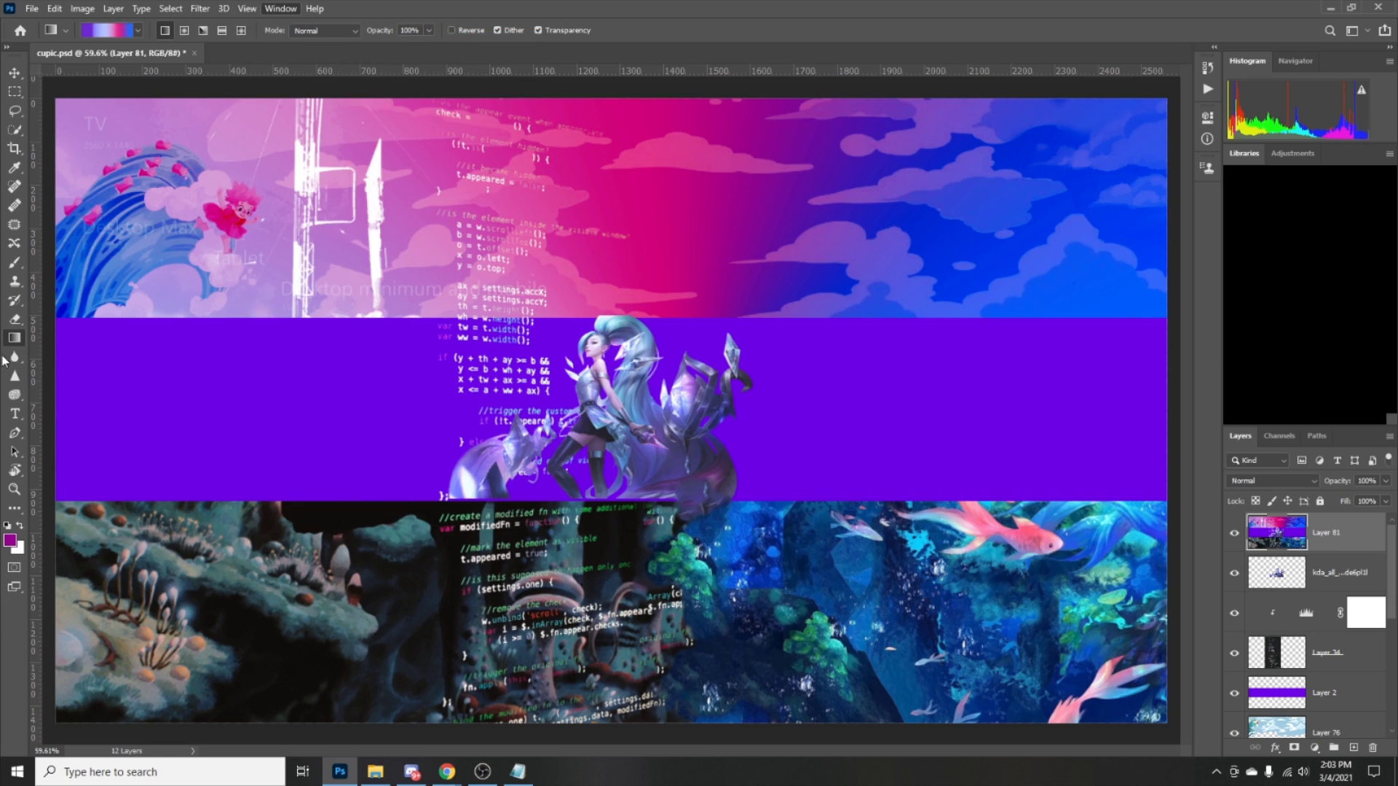
Fill both halves of the violet middle band, plus a new layer on top, with the purple foreground colour using the Paint Bucket.
right_click(14, 300)
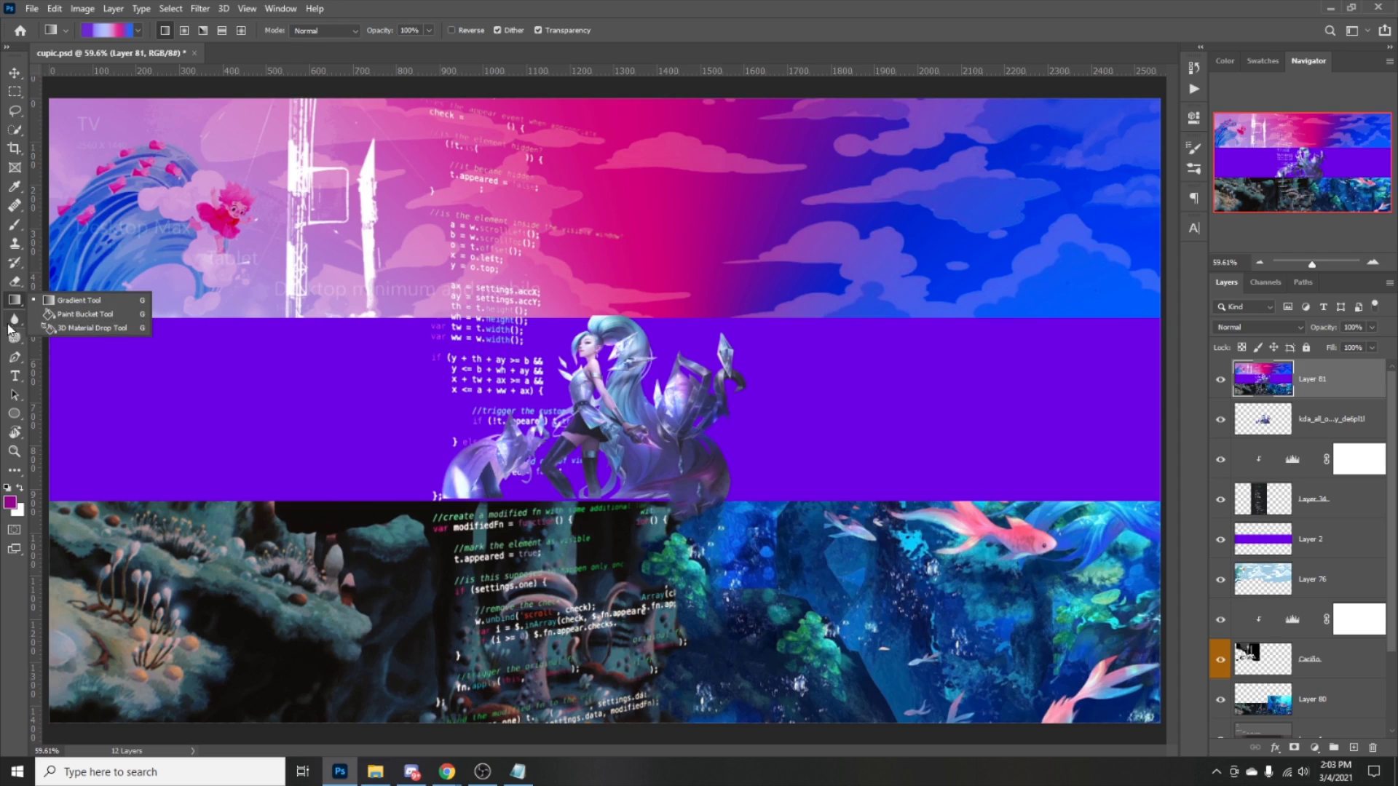
click(67, 316)
click(421, 345)
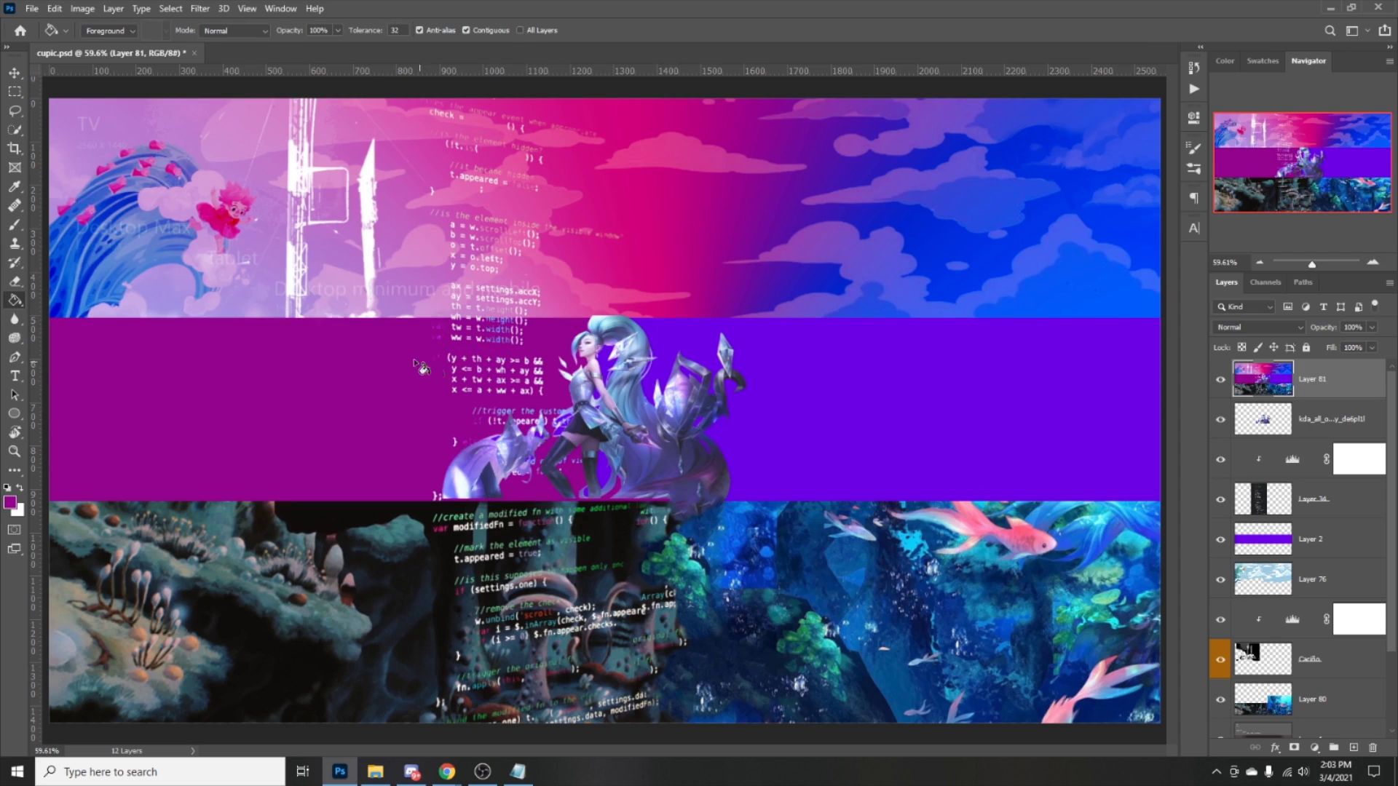
click(872, 398)
click(1354, 747)
click(439, 169)
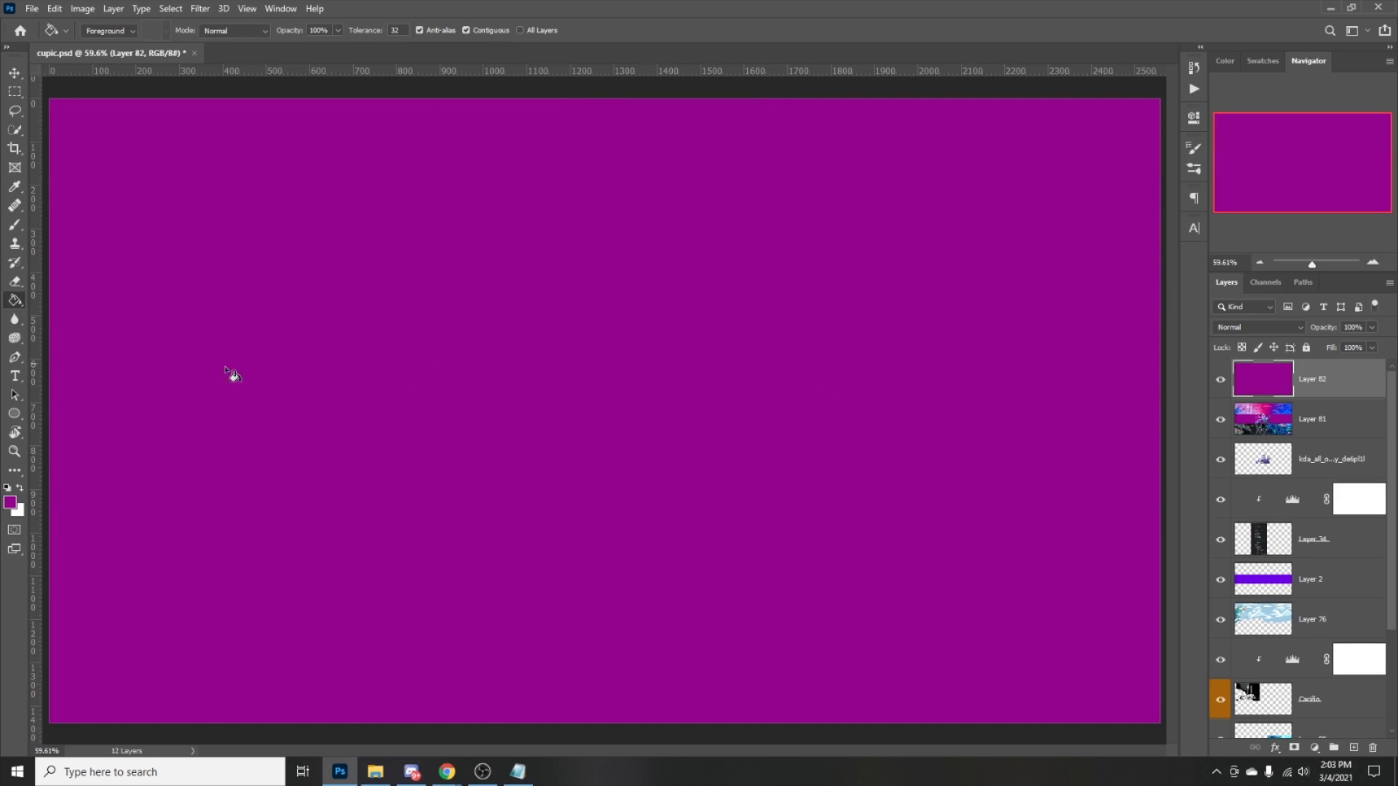
Draw a diagonal linear gradient across the new top layer, running from its lower-left area up to the upper right of centre.
right_click(15, 300)
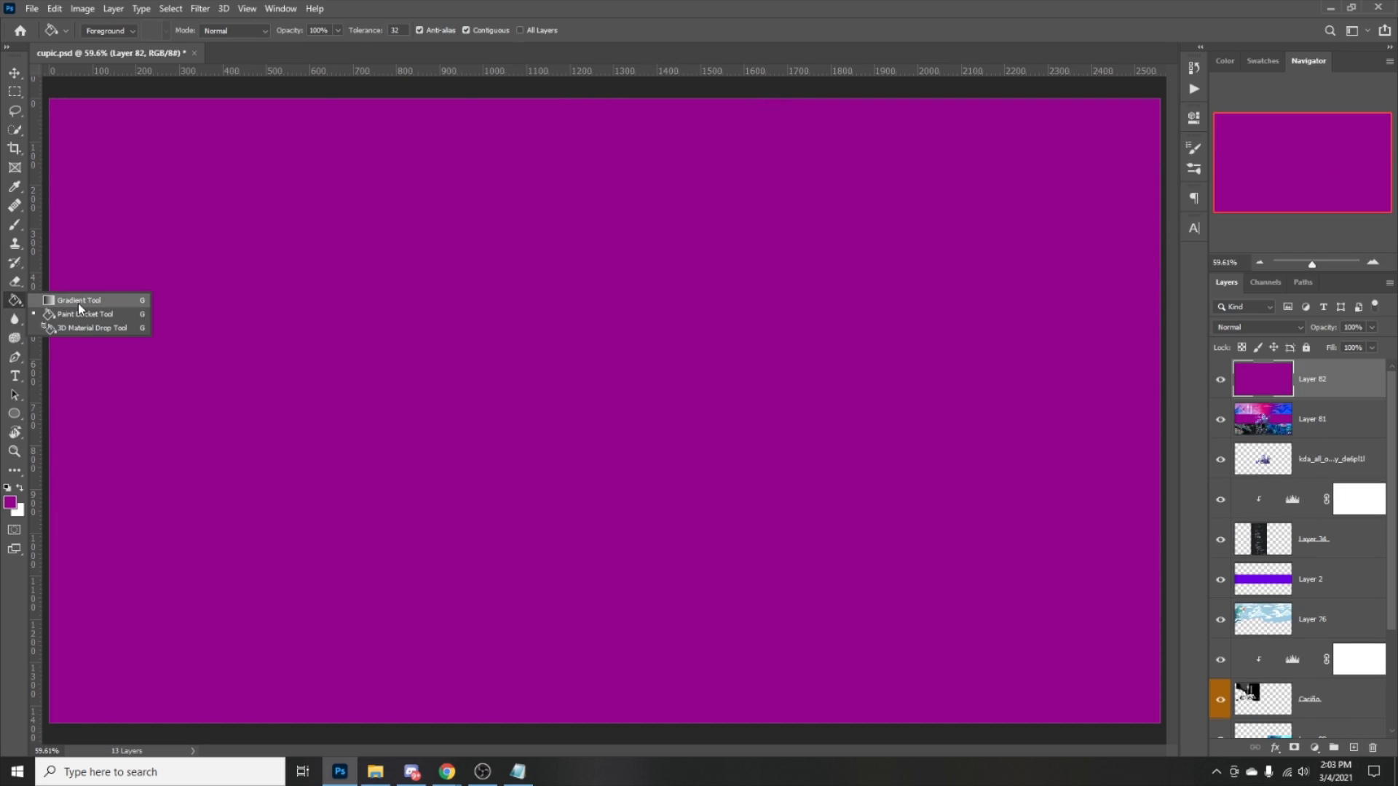
click(79, 302)
drag(201, 581, 772, 242)
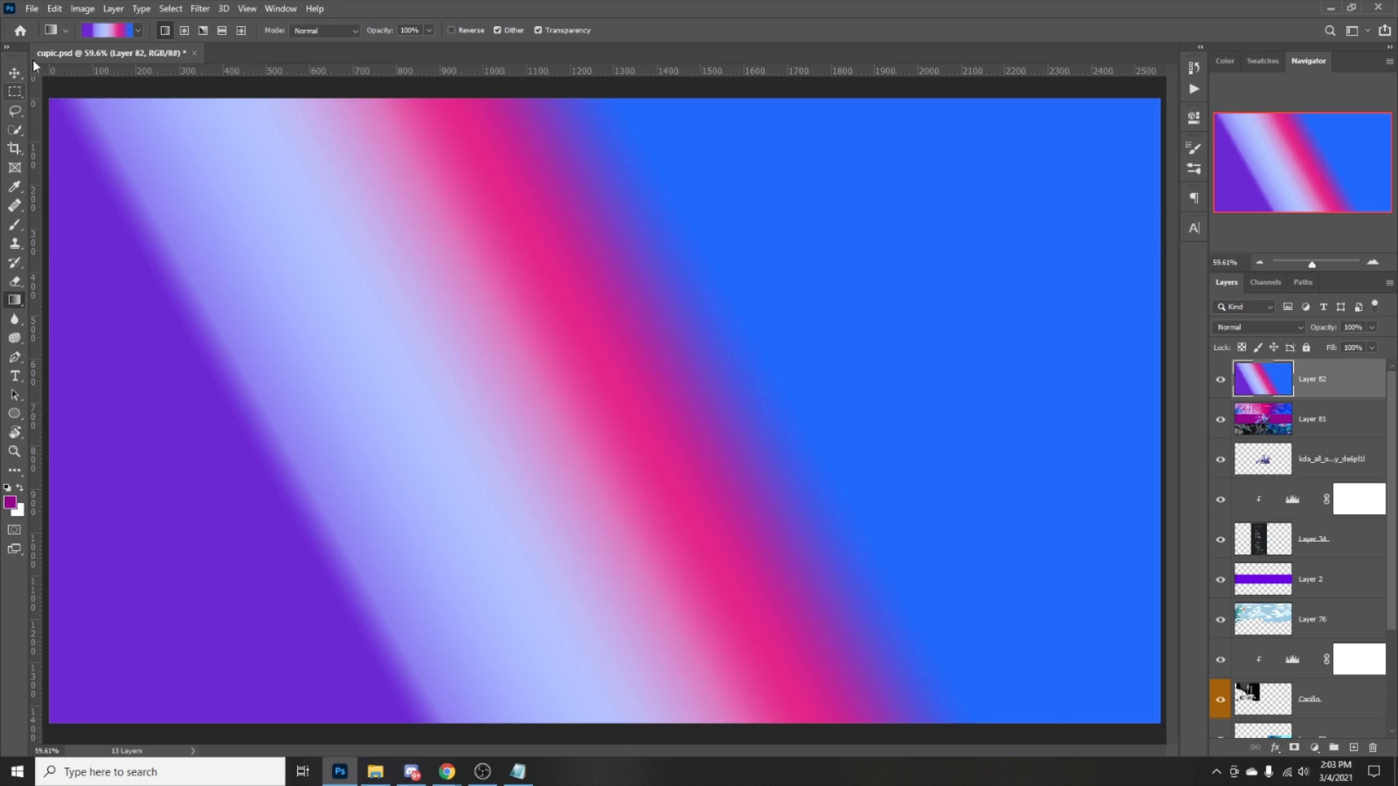
Try shifting three purple colour stops in the Gradient Editor, the last one to location 81%, and close the editor without applying.
click(107, 37)
drag(637, 386, 594, 392)
drag(693, 387, 662, 388)
drag(782, 386, 820, 387)
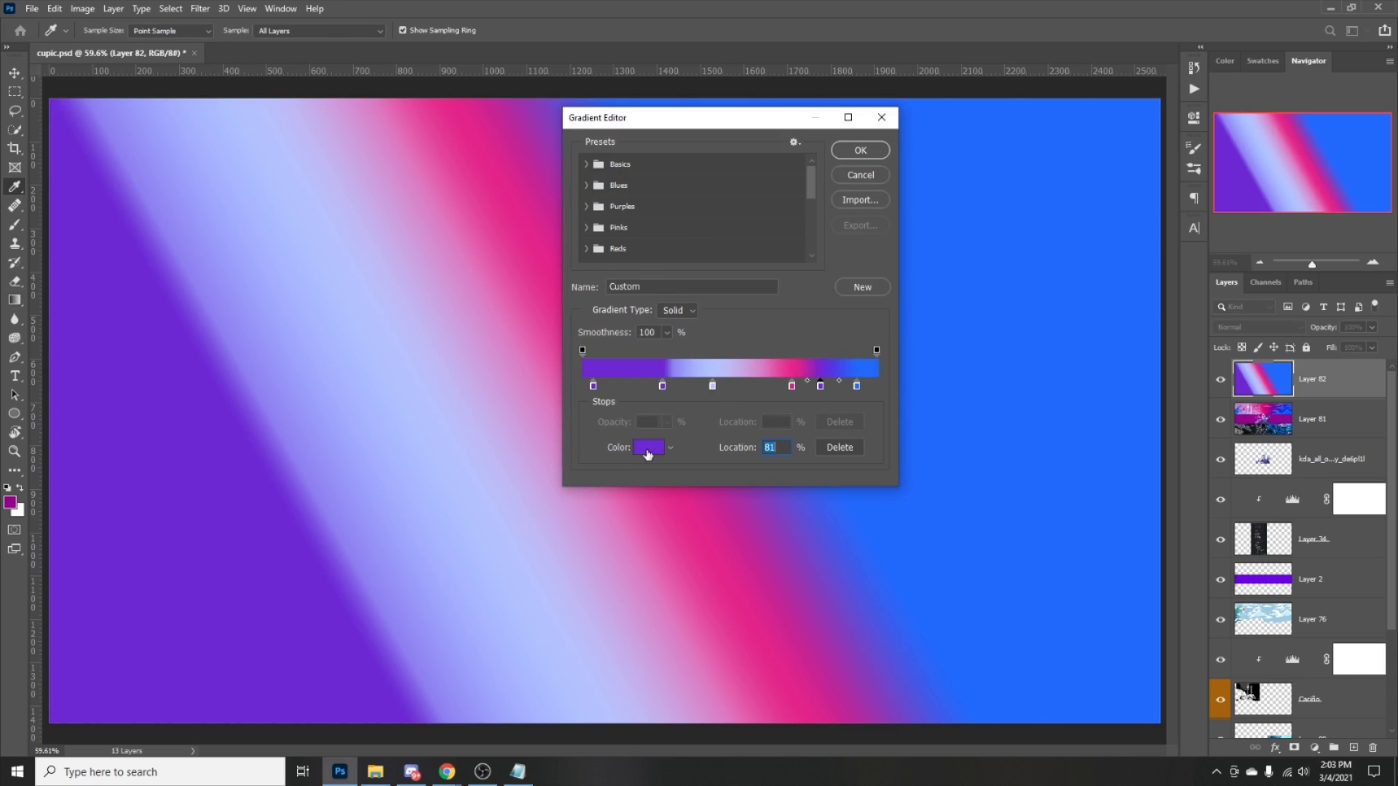
click(875, 120)
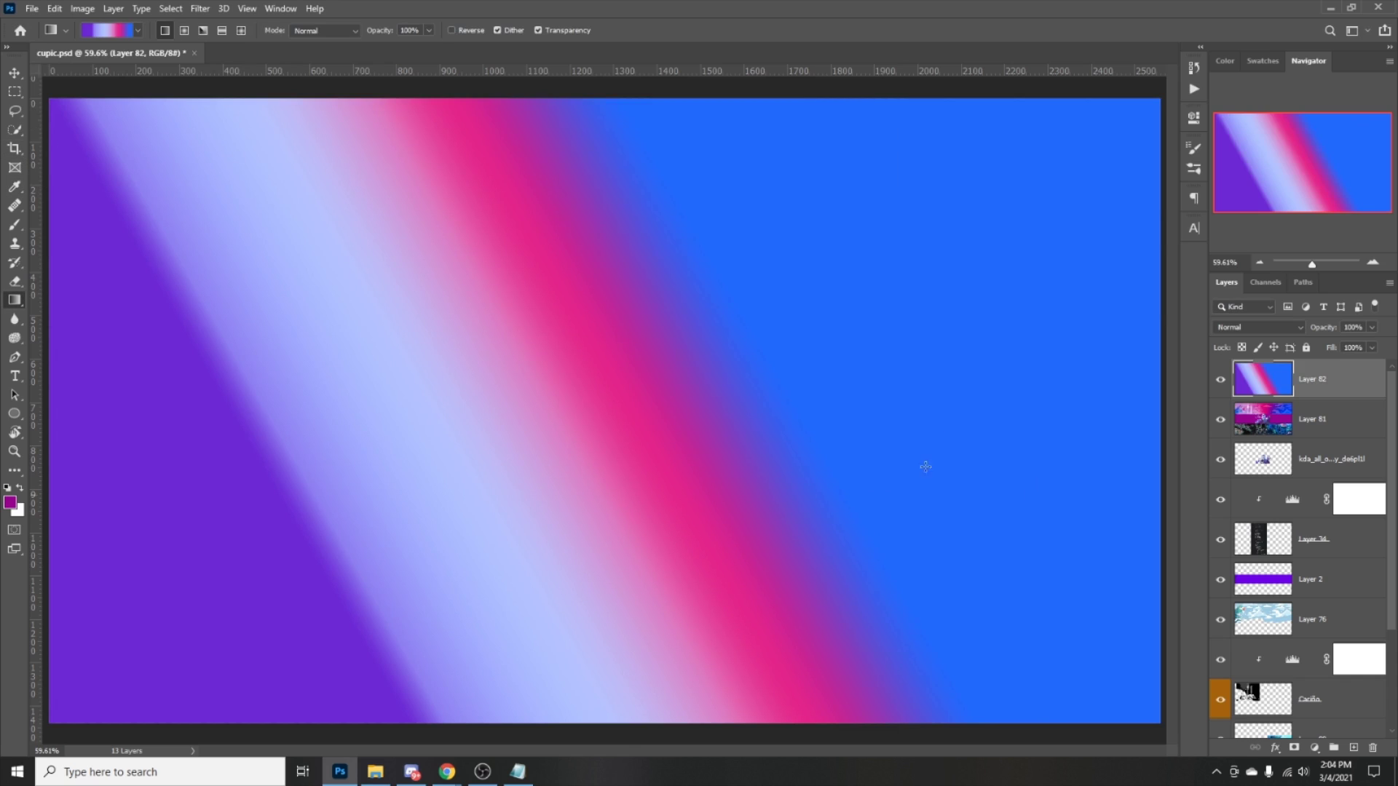
Activate the Blur and Sponge tools in turn and show the related tools grouped with each.
click(15, 325)
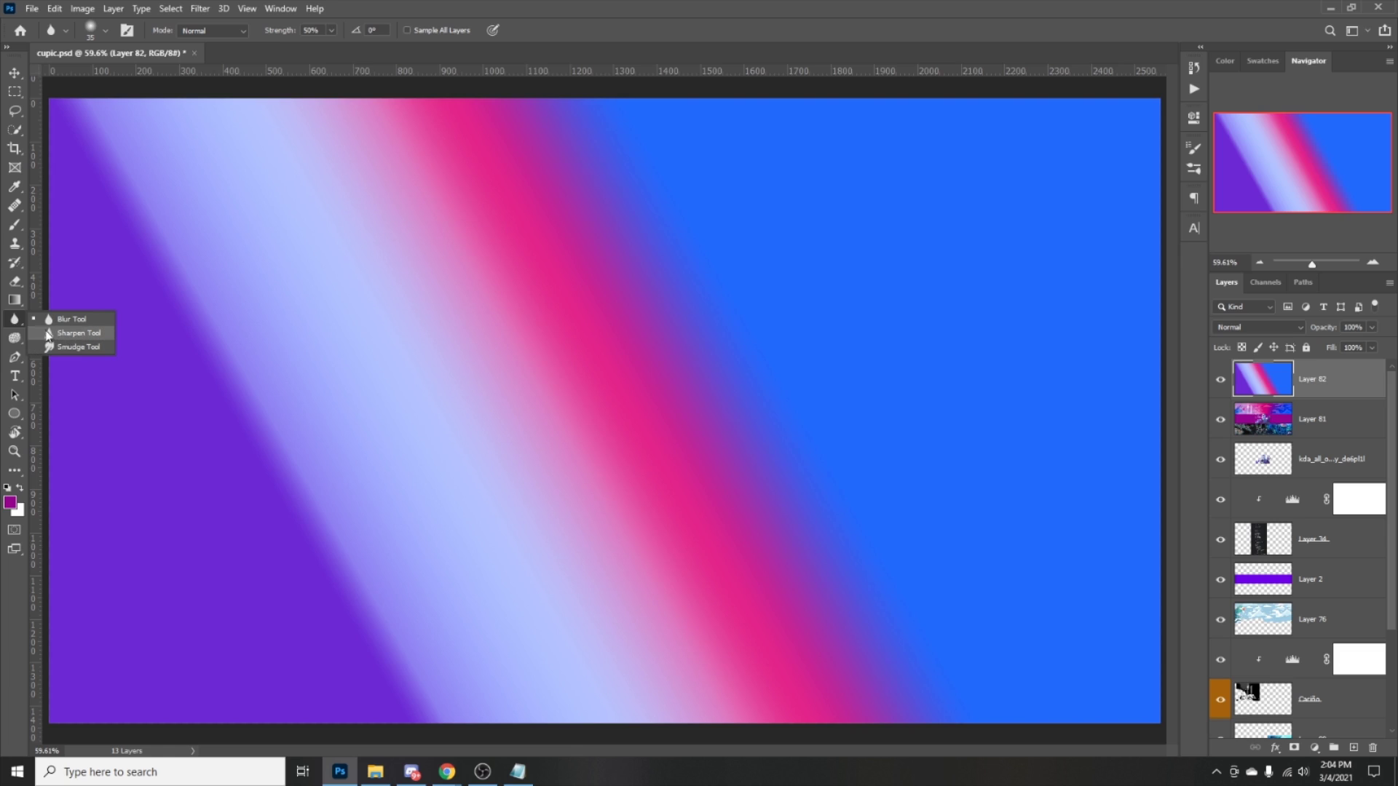
click(15, 338)
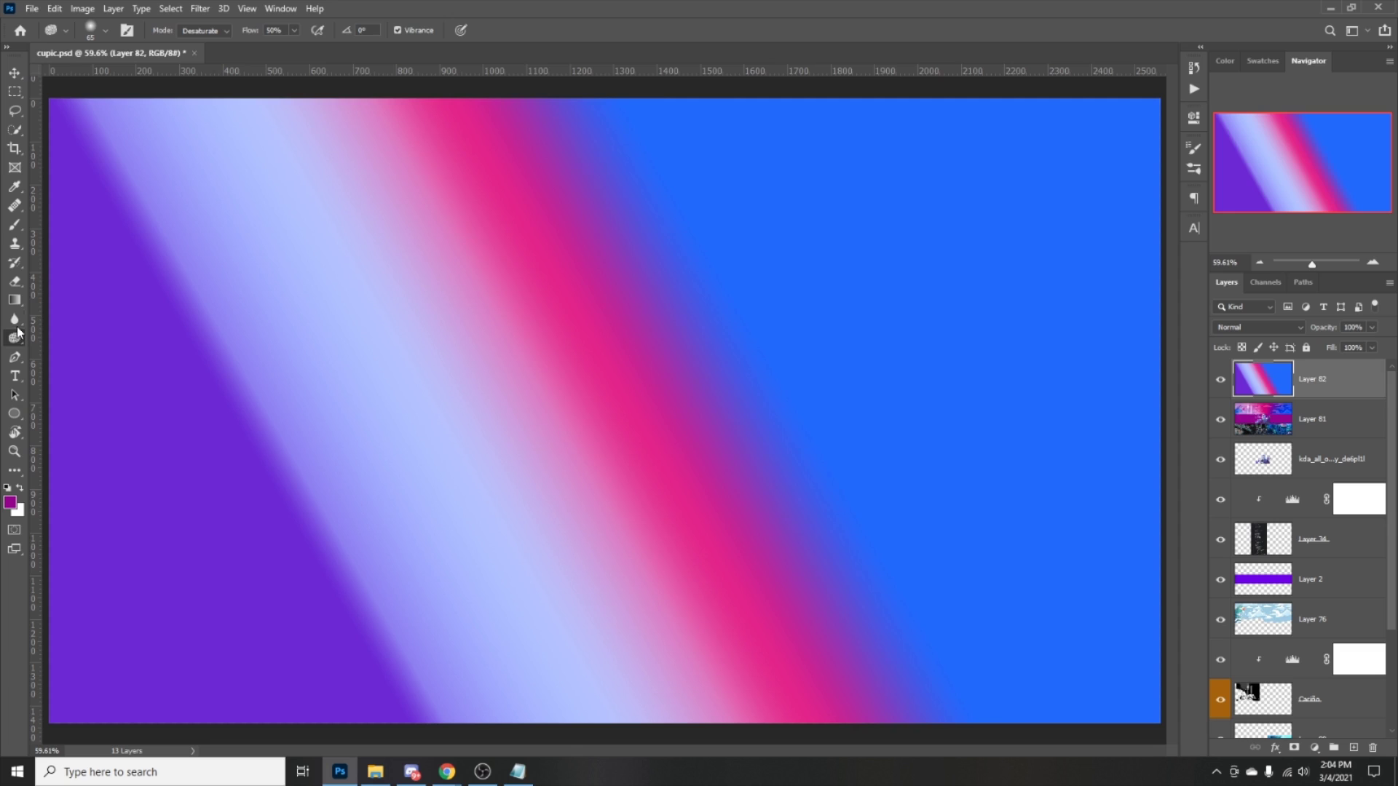
click(16, 323)
click(16, 325)
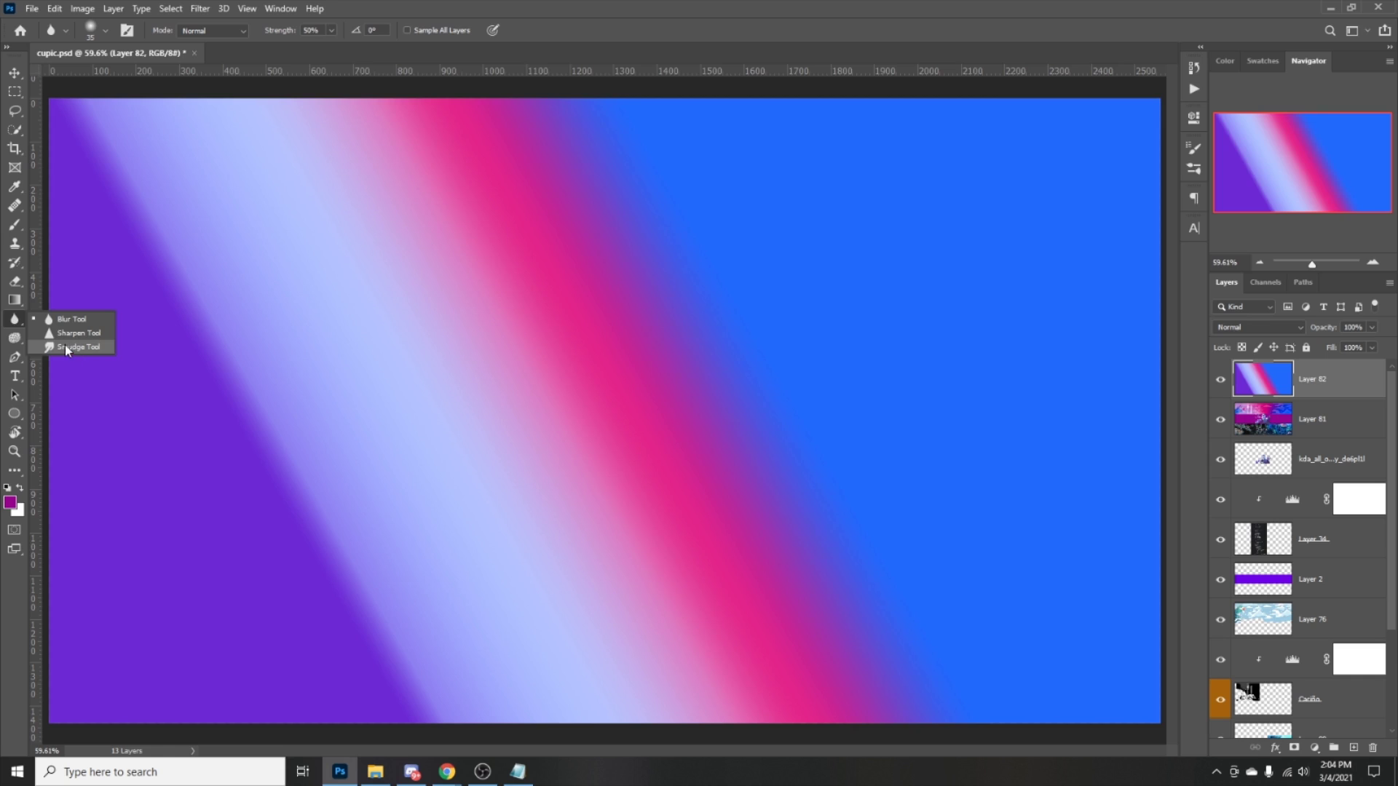
click(18, 342)
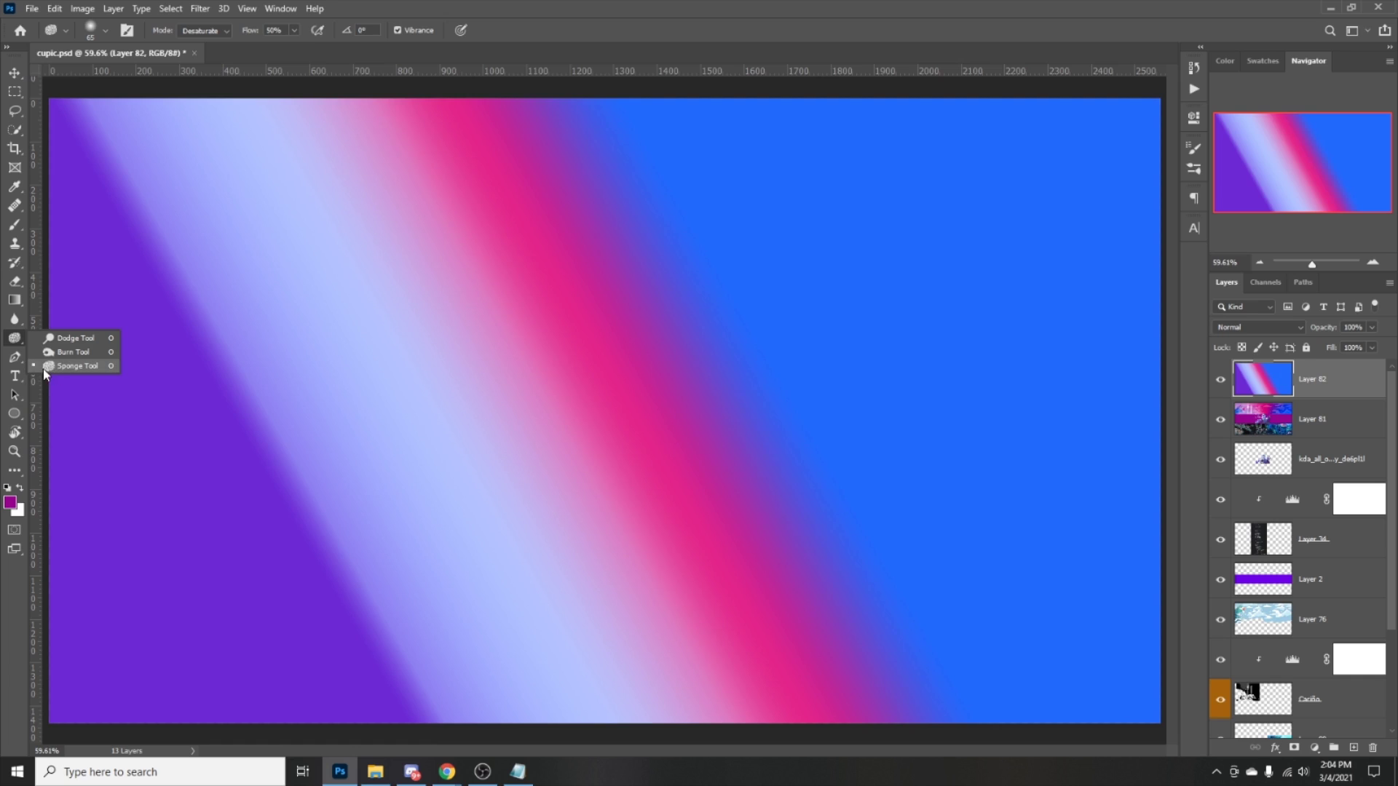
Draw a looping multi-point path with the Pen tool, from the canvas's lower edge across the gradient and back to its left side.
click(15, 358)
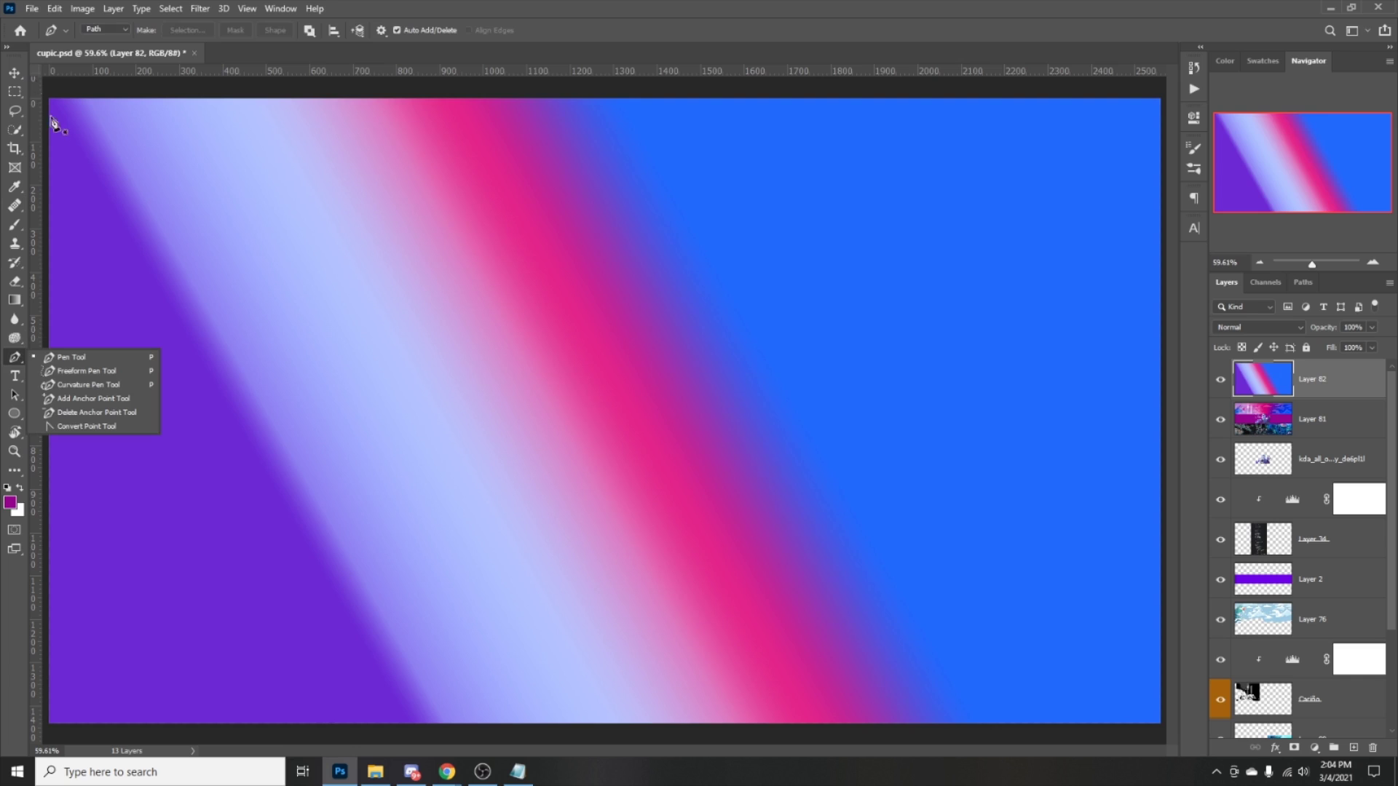
click(337, 726)
click(372, 574)
drag(533, 501, 692, 501)
mouse_move(739, 540)
mouse_down()
mouse_move(740, 613)
mouse_move(784, 639)
mouse_up()
drag(860, 597, 895, 547)
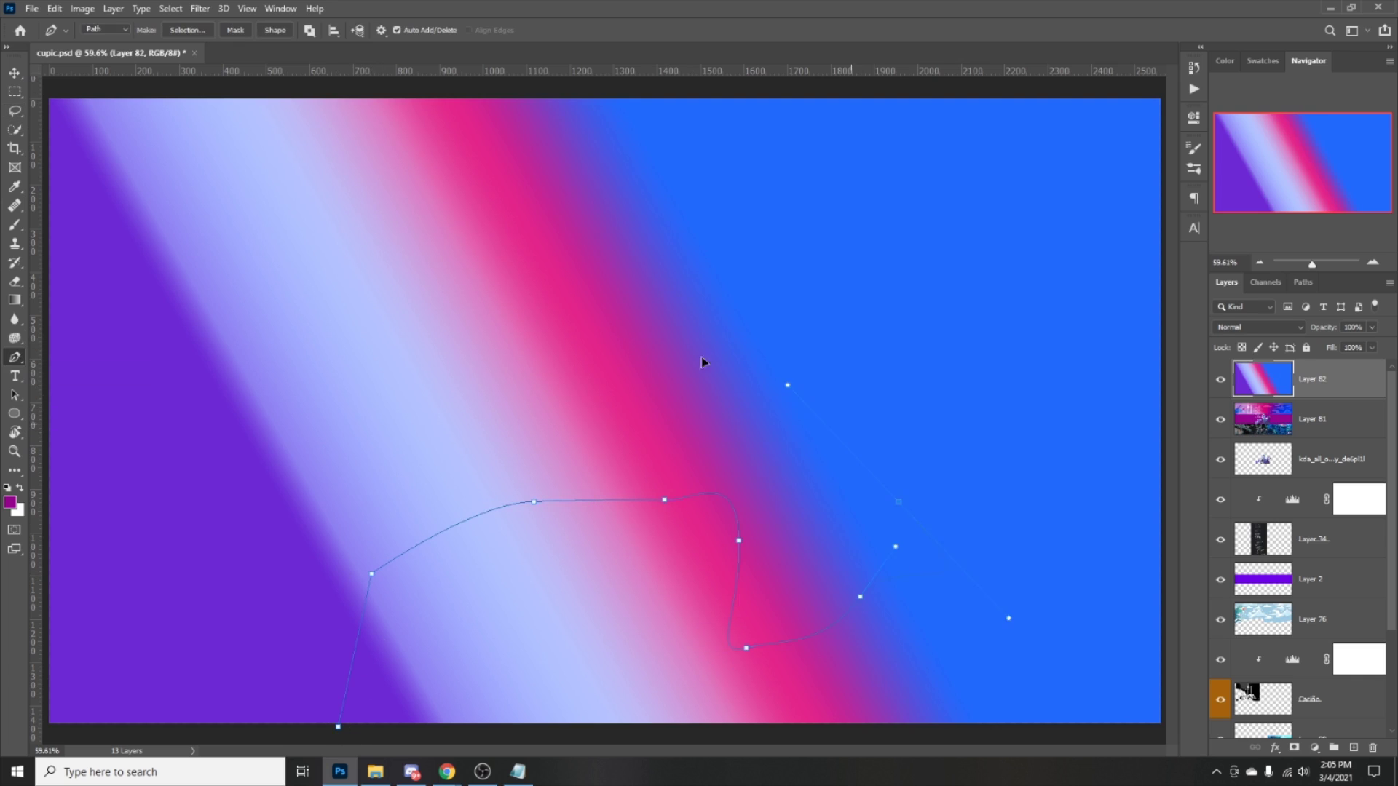
drag(799, 316, 670, 267)
drag(581, 200, 571, 197)
drag(532, 230, 508, 306)
drag(517, 371, 588, 415)
drag(693, 423, 862, 367)
mouse_move(886, 359)
mouse_down()
mouse_move(919, 315)
mouse_move(976, 287)
mouse_up()
drag(693, 517, 702, 558)
drag(603, 699, 513, 616)
drag(445, 530, 449, 458)
drag(450, 443, 400, 455)
mouse_move(575, 465)
mouse_down()
mouse_move(181, 463)
mouse_move(49, 397)
mouse_up()
click(660, 460)
click(176, 366)
click(295, 318)
click(439, 301)
click(202, 350)
click(75, 471)
Present the Type tool variants and shift the whole path slightly down and to the left with the Path Selection tool.
click(14, 376)
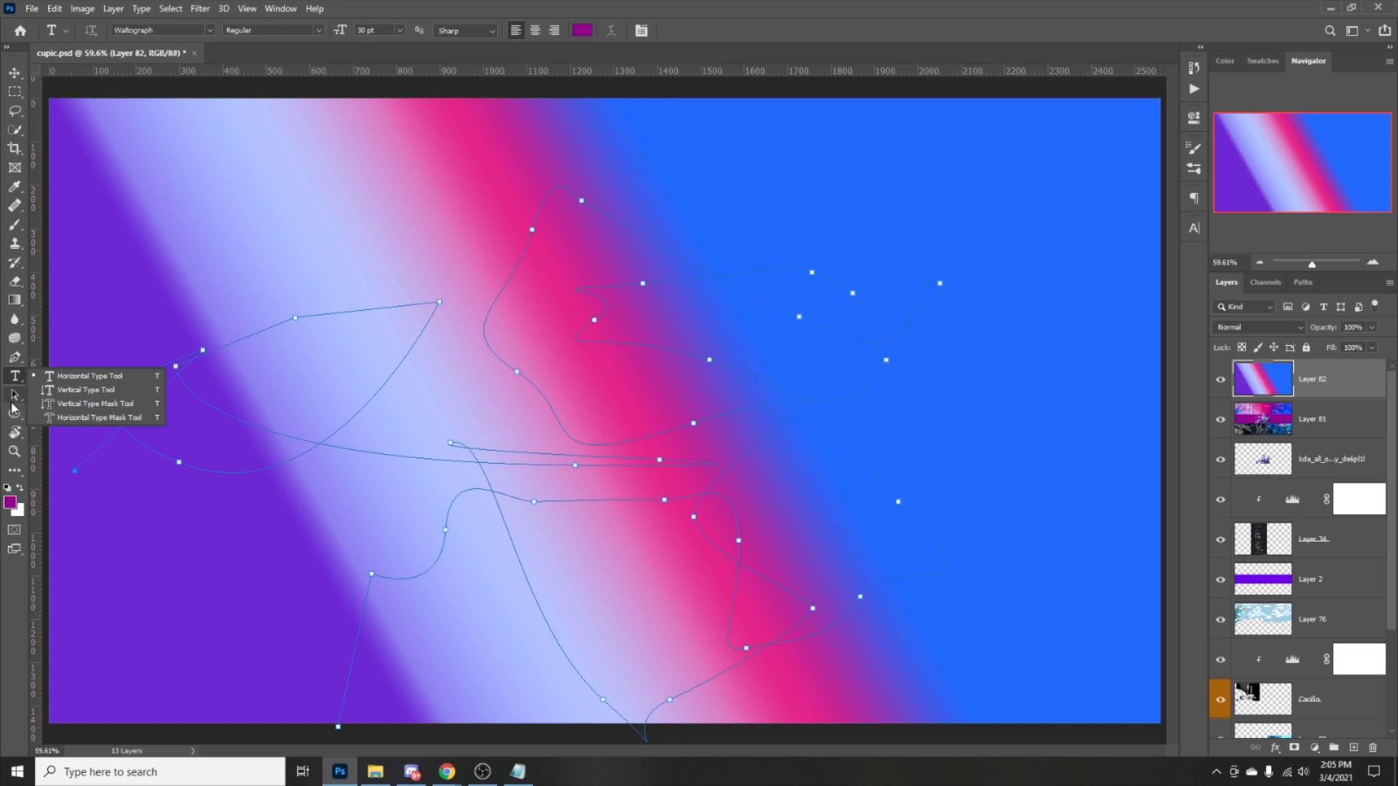
click(16, 399)
click(16, 399)
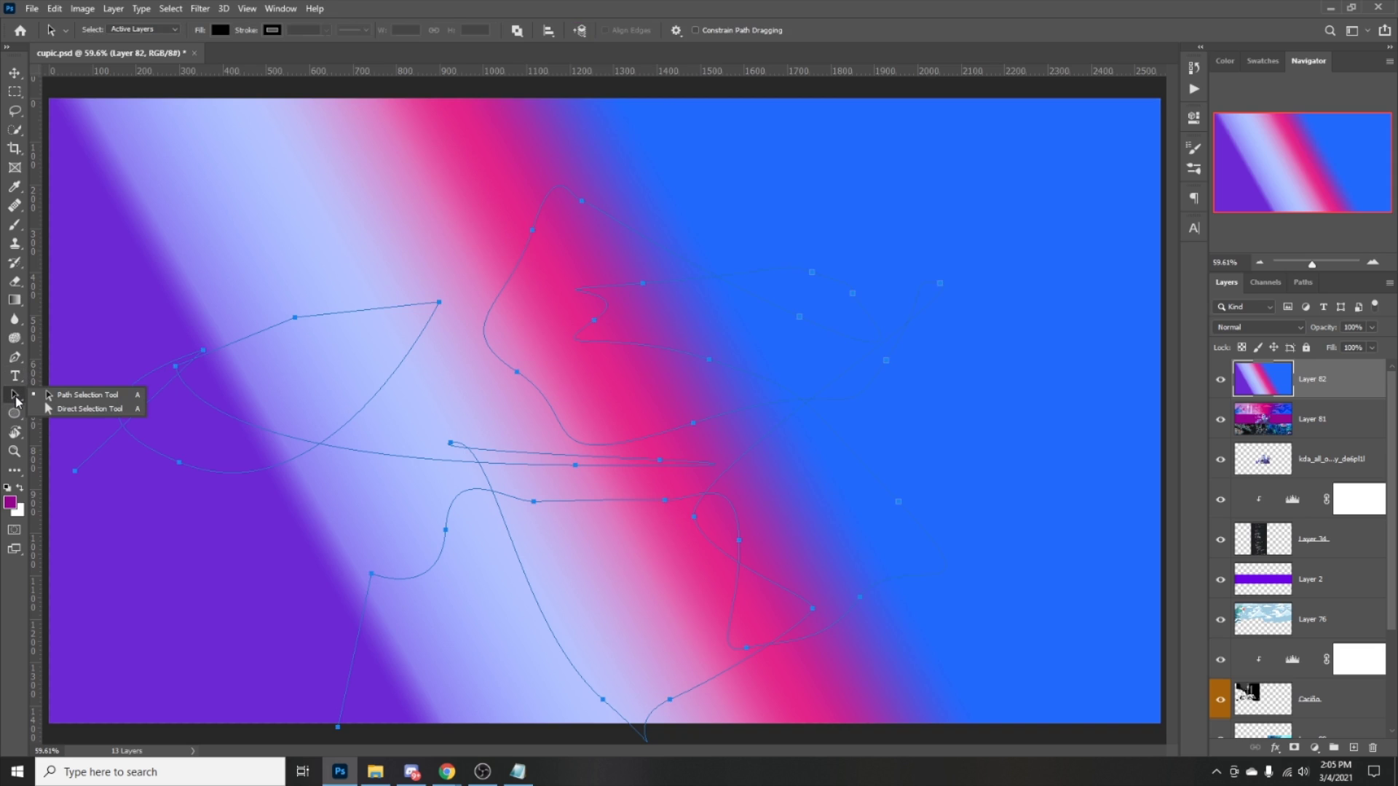
drag(440, 304, 287, 352)
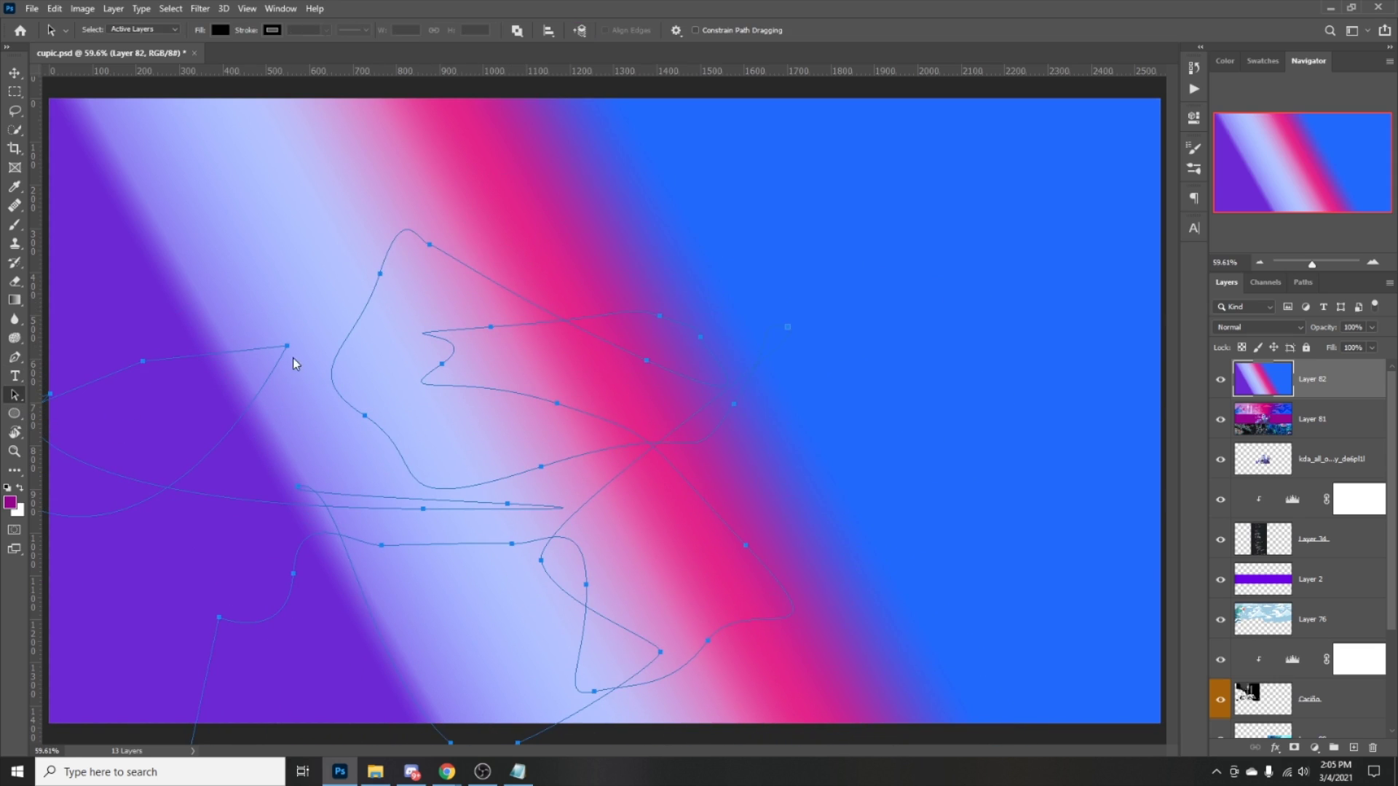
drag(291, 350, 369, 330)
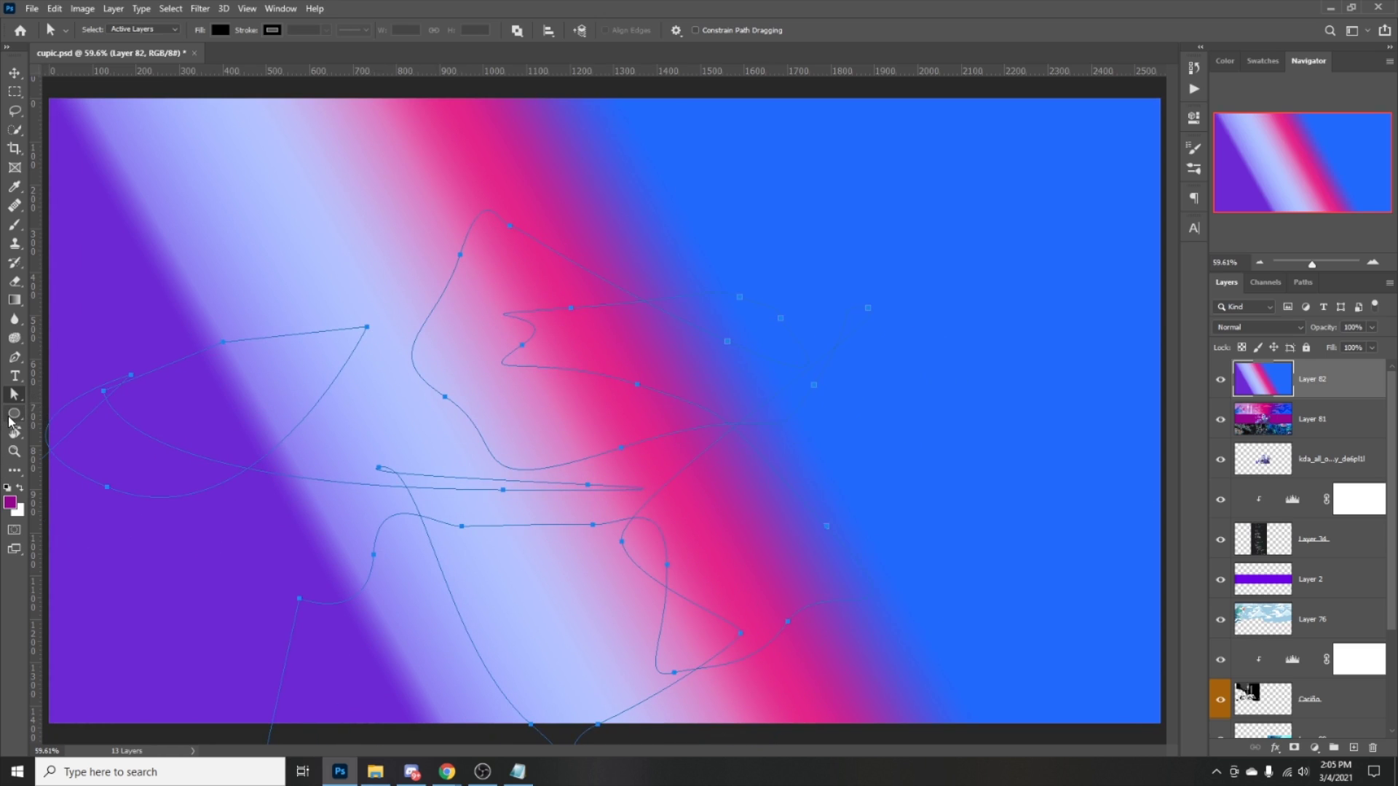
Present the shape tools with the Ellipse tool active and switch to the Painting workspace.
click(10, 420)
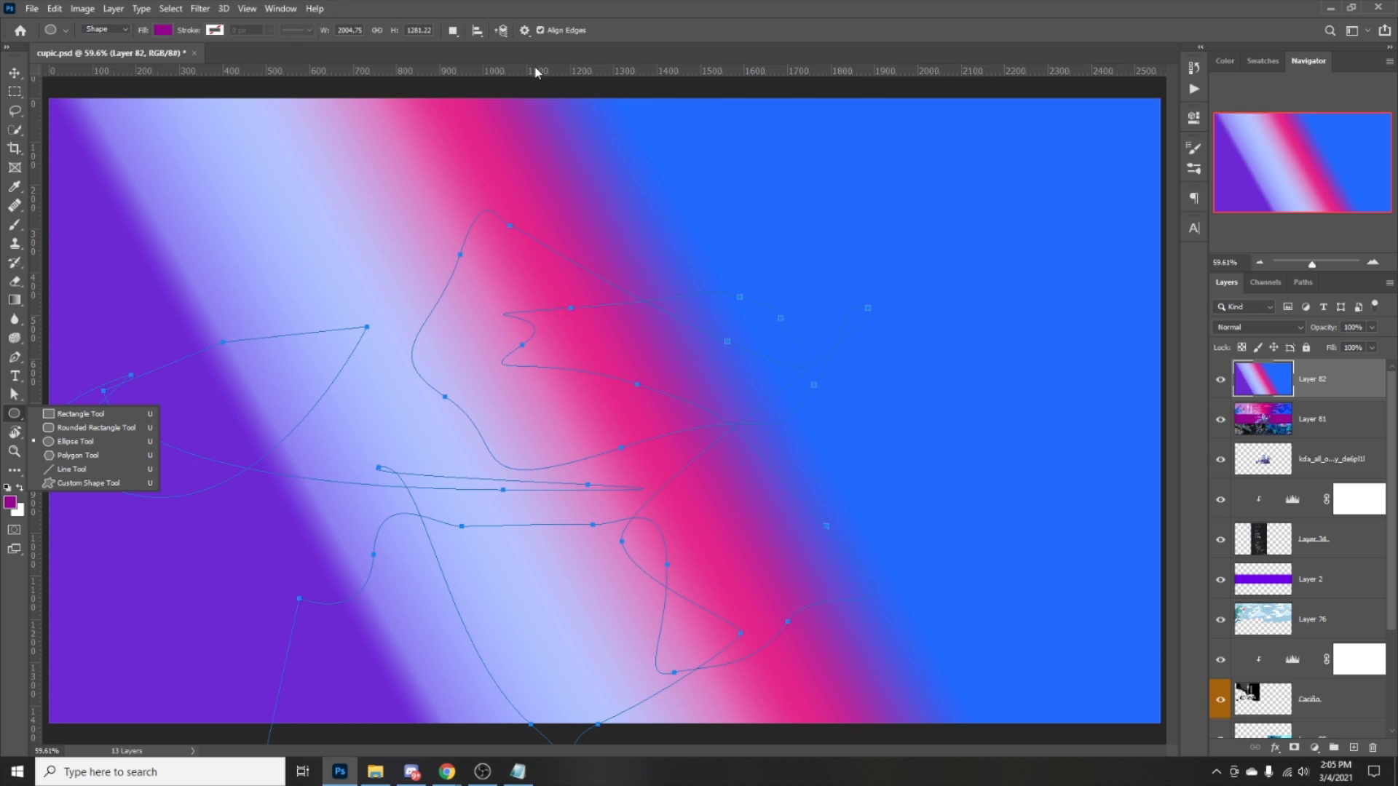
click(280, 8)
mouse_move(325, 39)
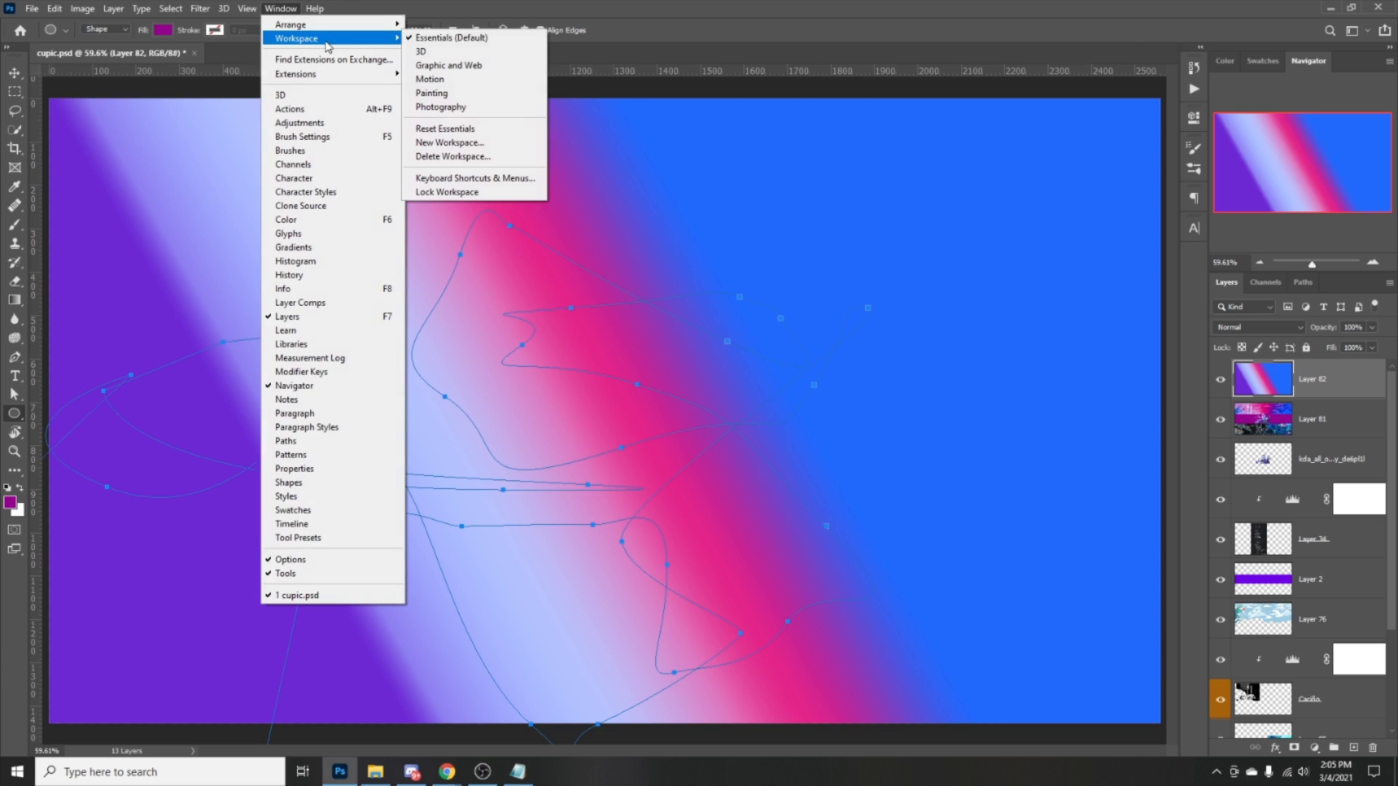
click(463, 93)
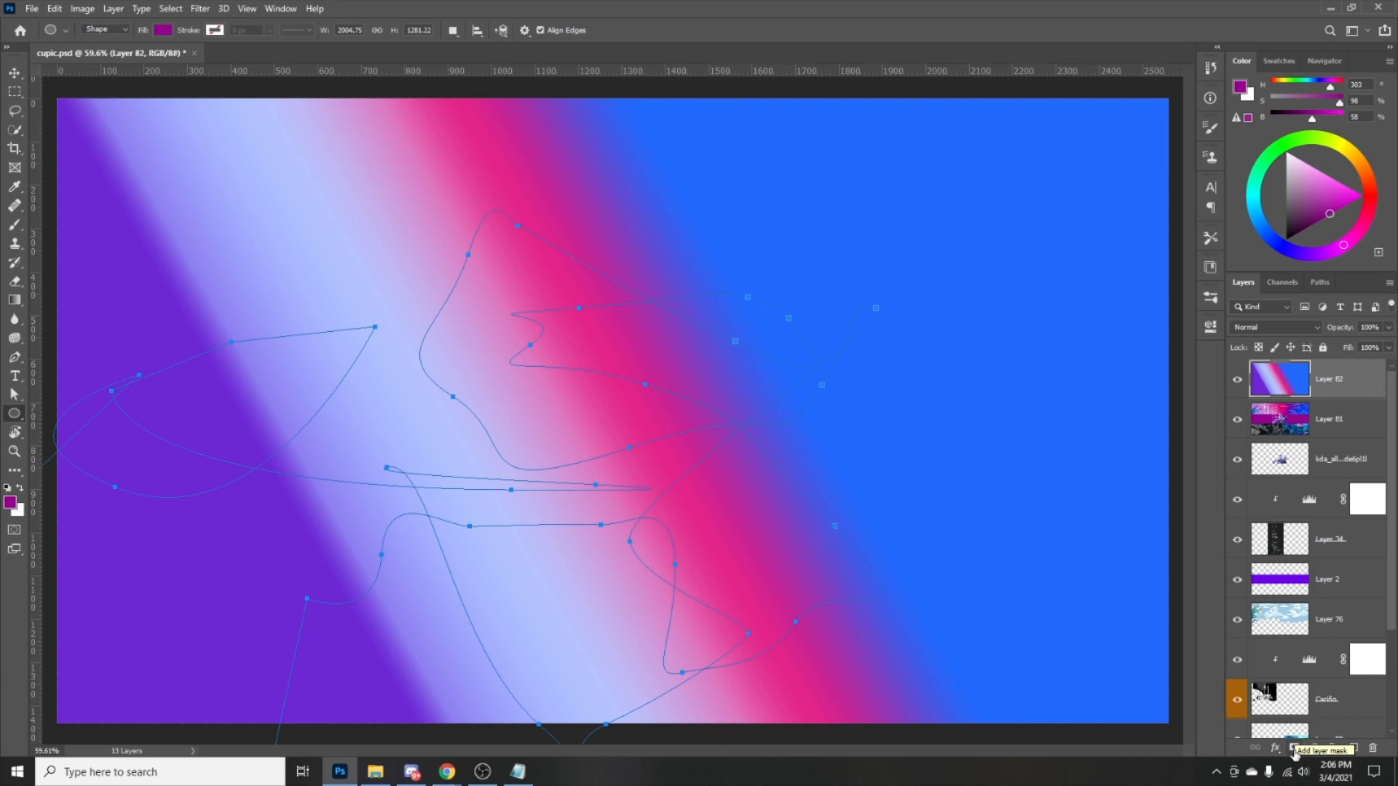
Select a large rectangle right of the canvas centre with the Rectangular Marquee and turn it into a layer mask on the gradient layer.
click(15, 91)
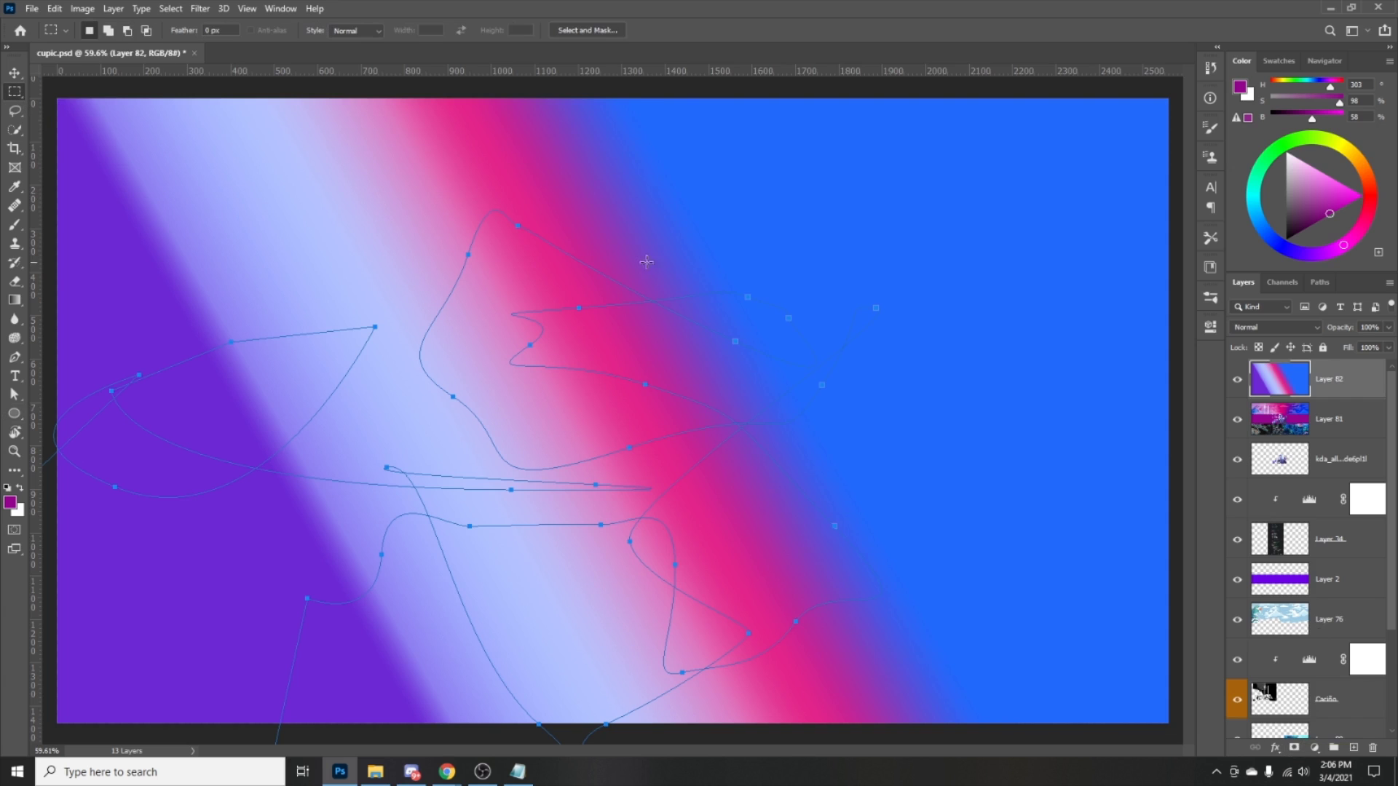
drag(607, 181, 913, 479)
click(1295, 750)
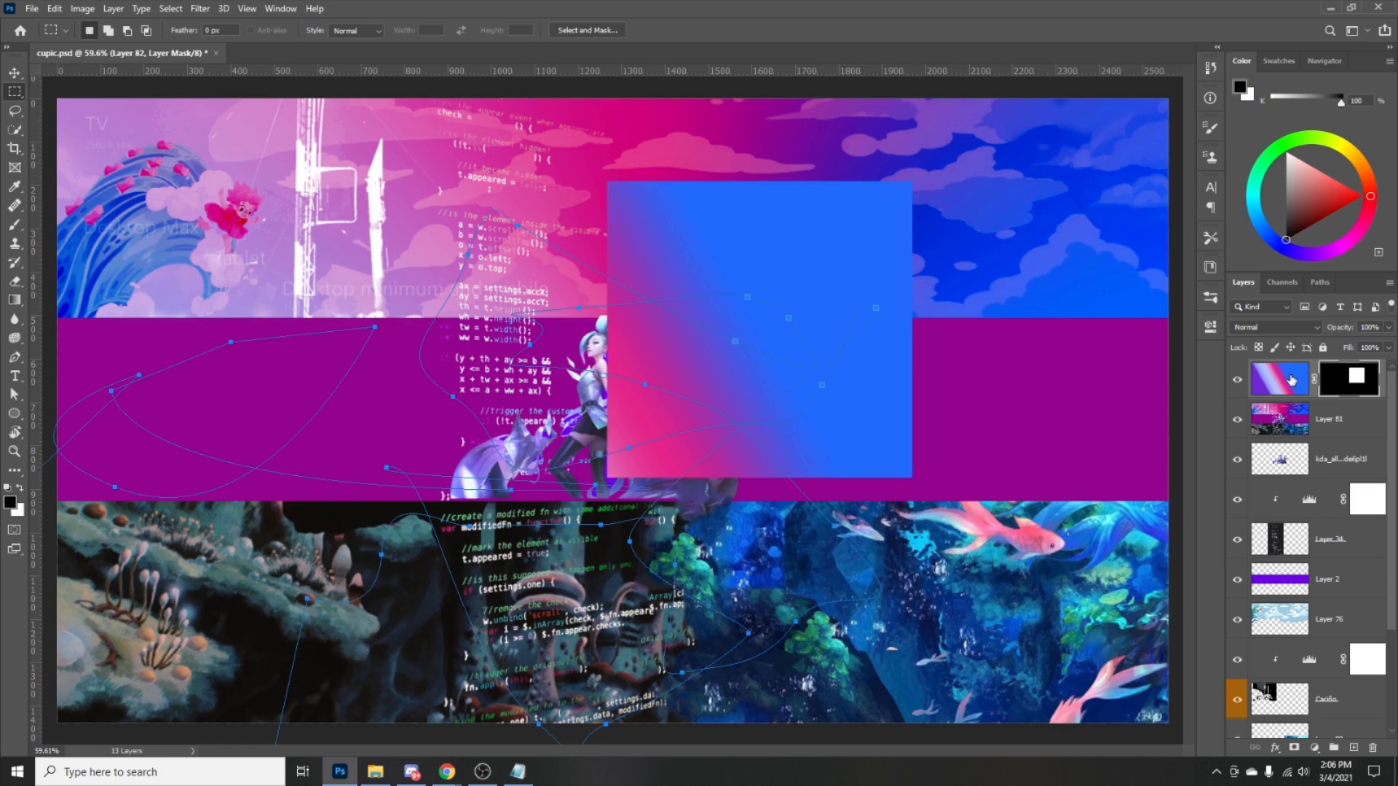
Invert the gradient layer's mask back and forth, ending with the rectangle hidden and the rest of the gradient showing.
key(ctrl+i)
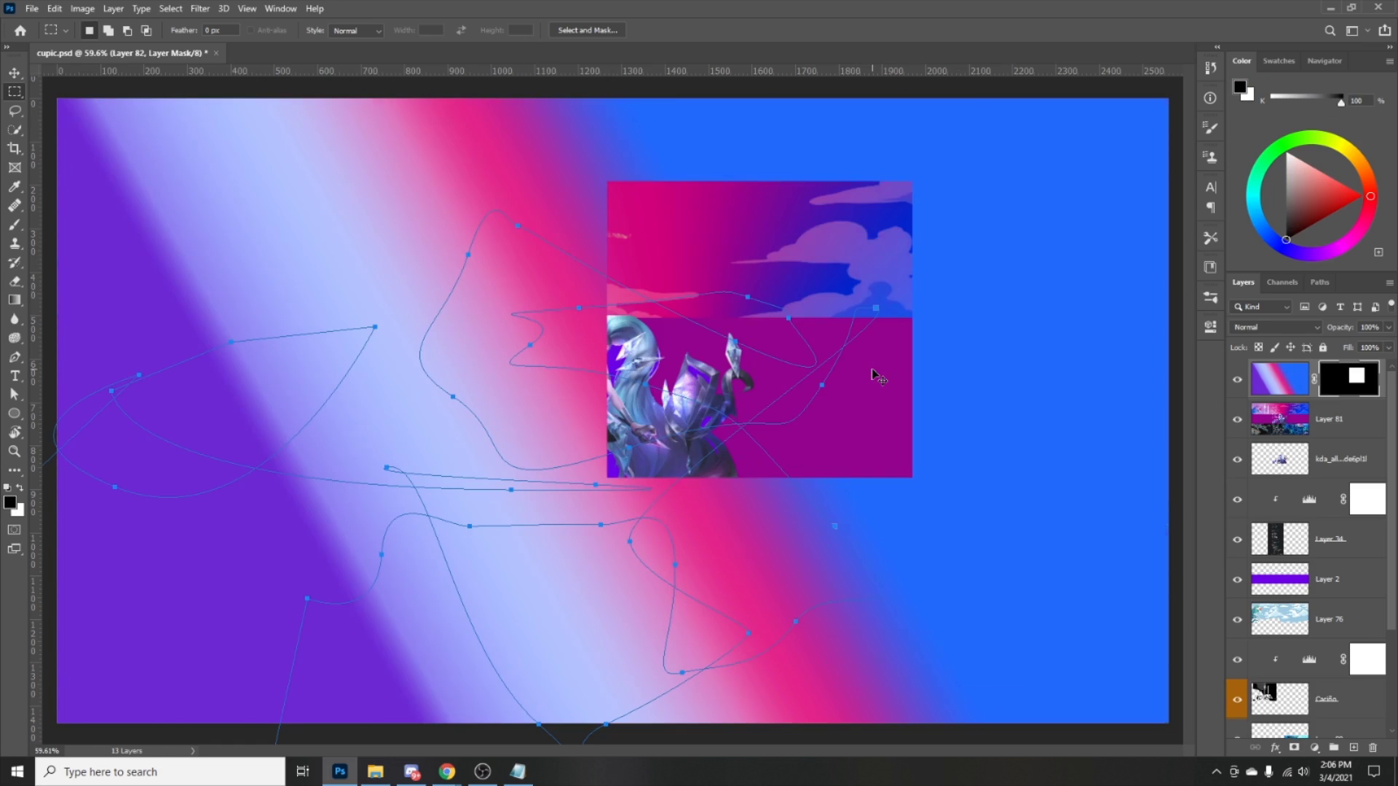
key(ctrl+i)
key(ctrl+i)
key(ctrl+i)
key(ctrl+i)
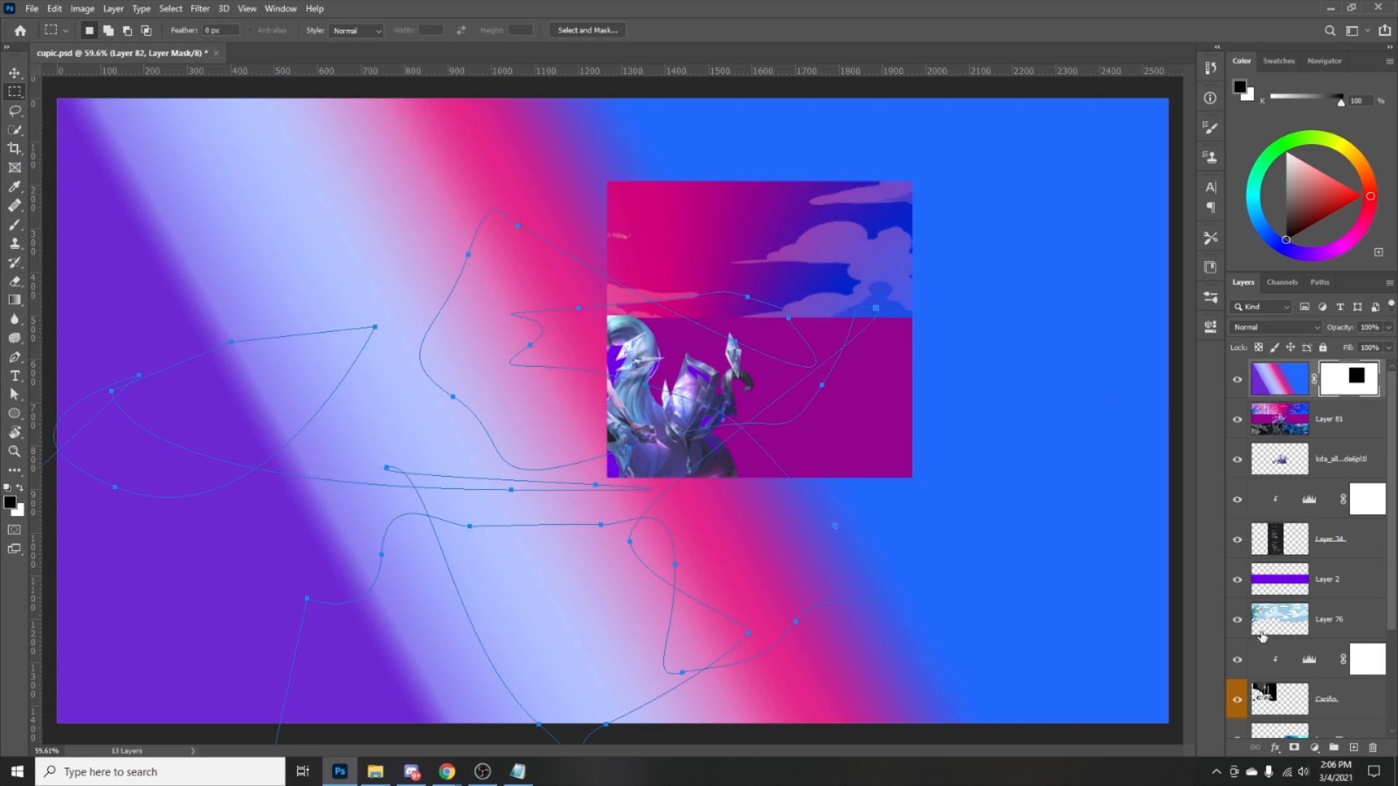
Review the available fill and adjustment layer types without adding one.
click(1314, 748)
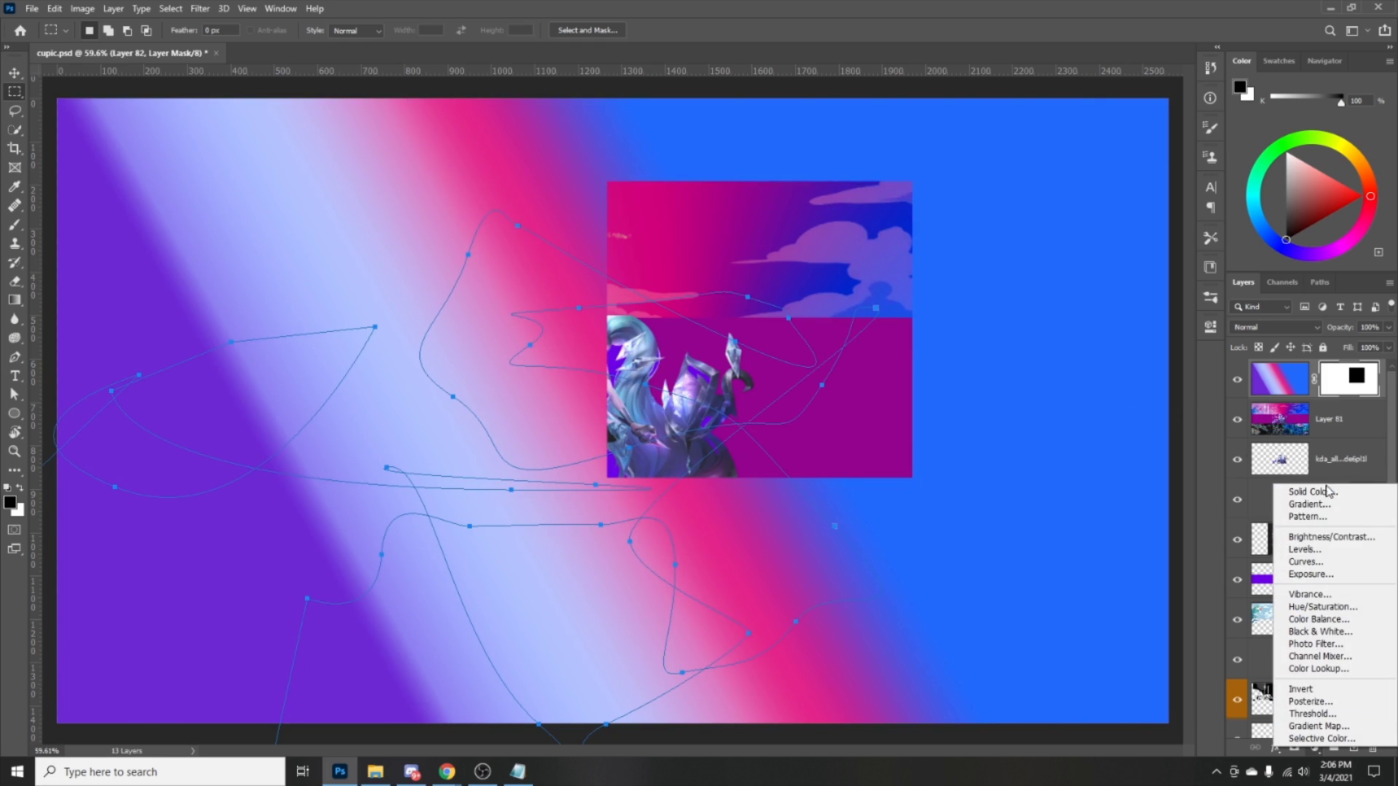
click(1212, 729)
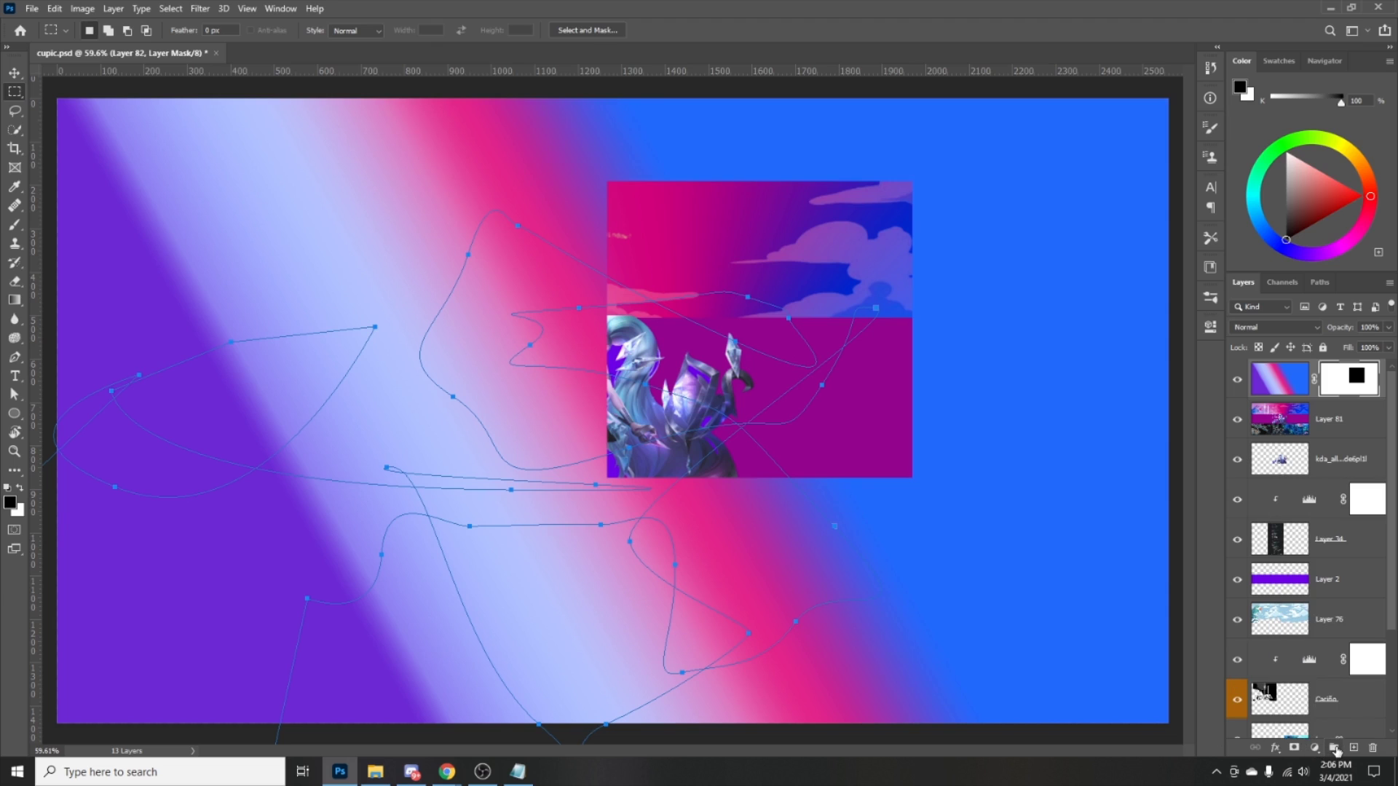
Group the masked gradient layer with Layer 81 and add a new empty layer above the group.
click(1301, 436)
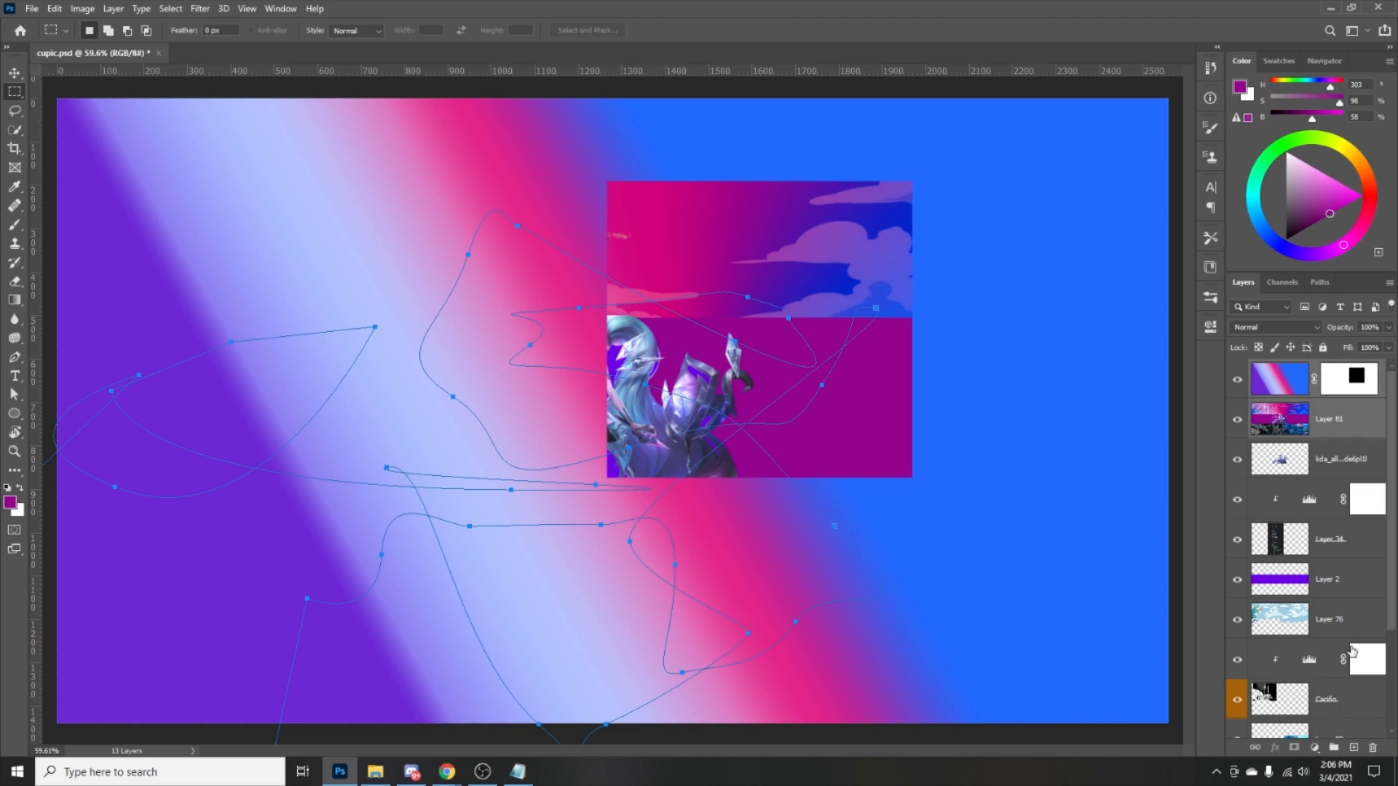
click(1339, 747)
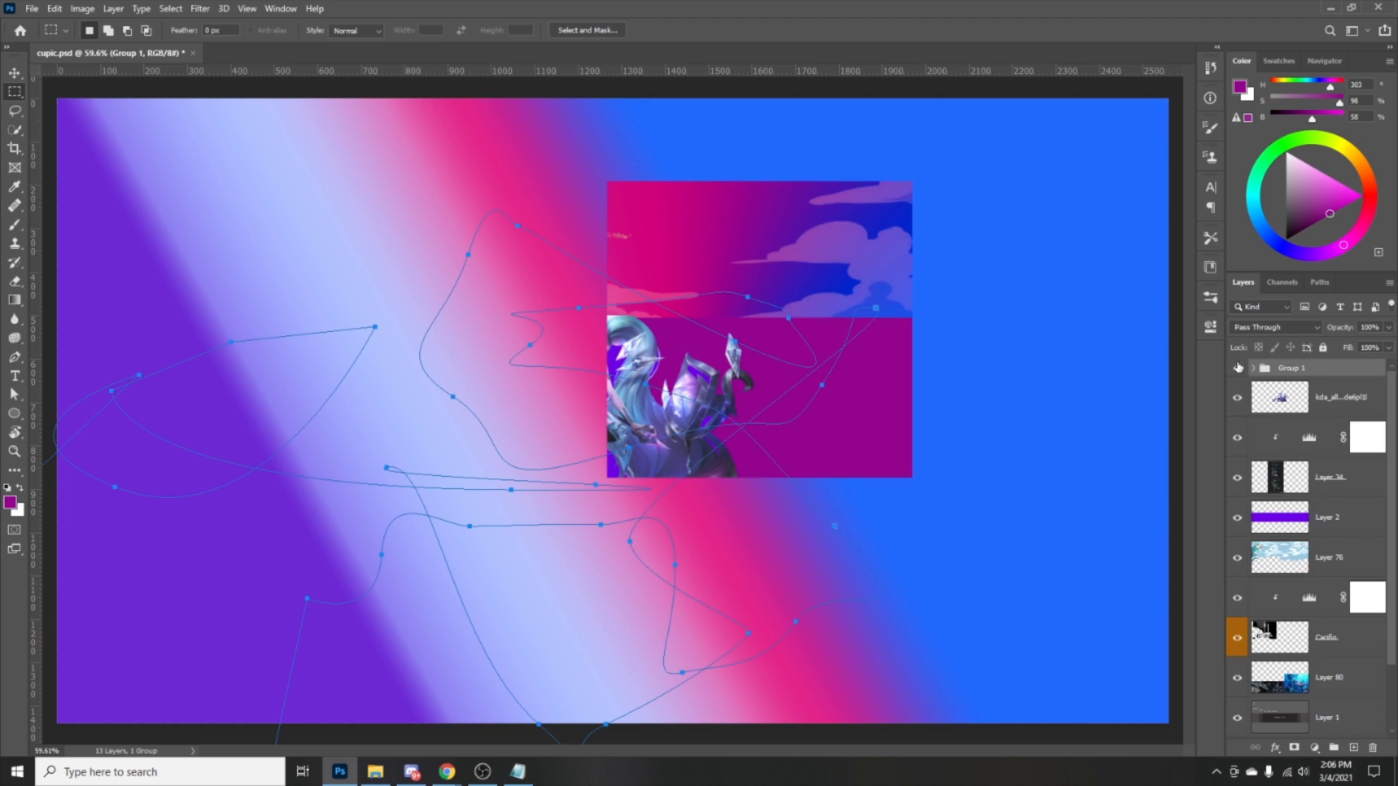
click(1352, 747)
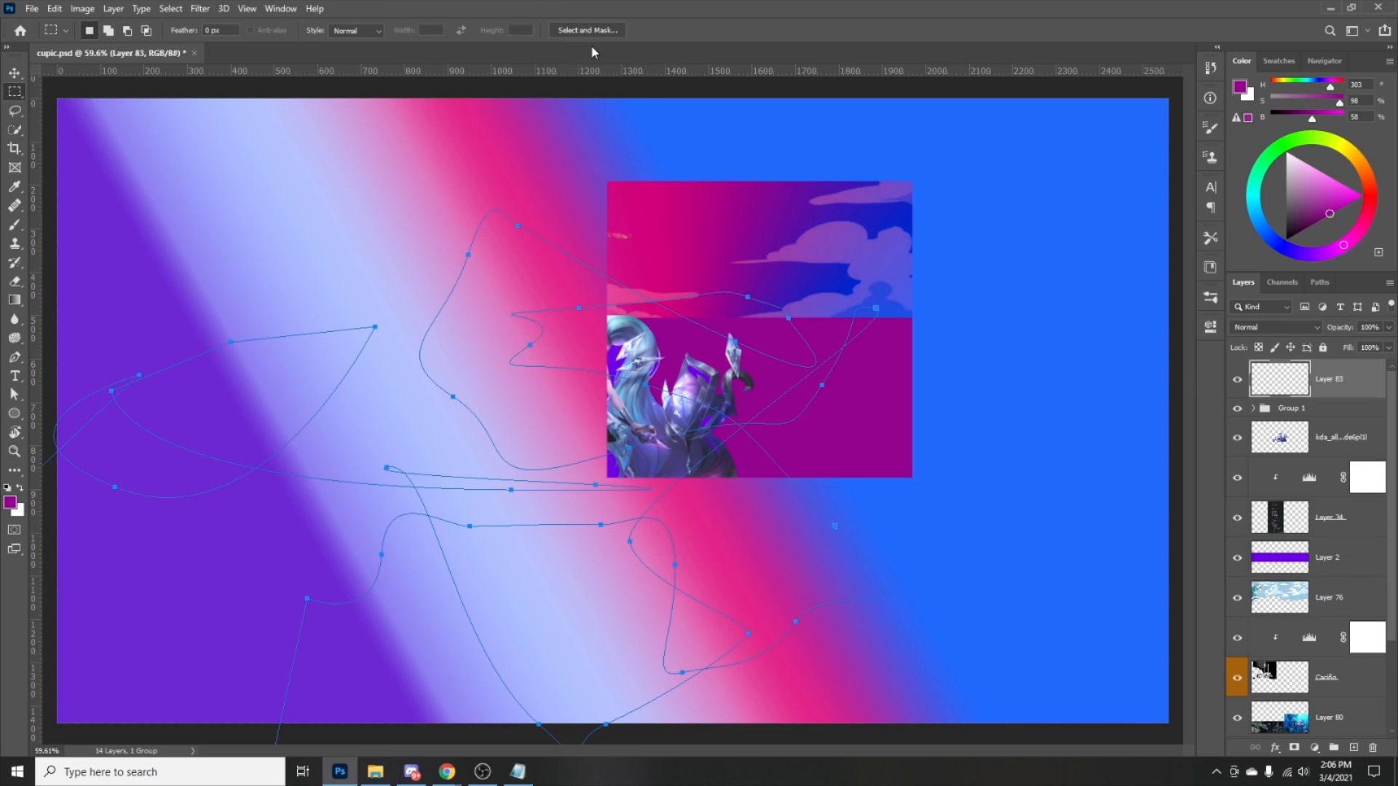
Try clipping the new empty layer to the group below it, and release the clipping mask.
right_click(1286, 370)
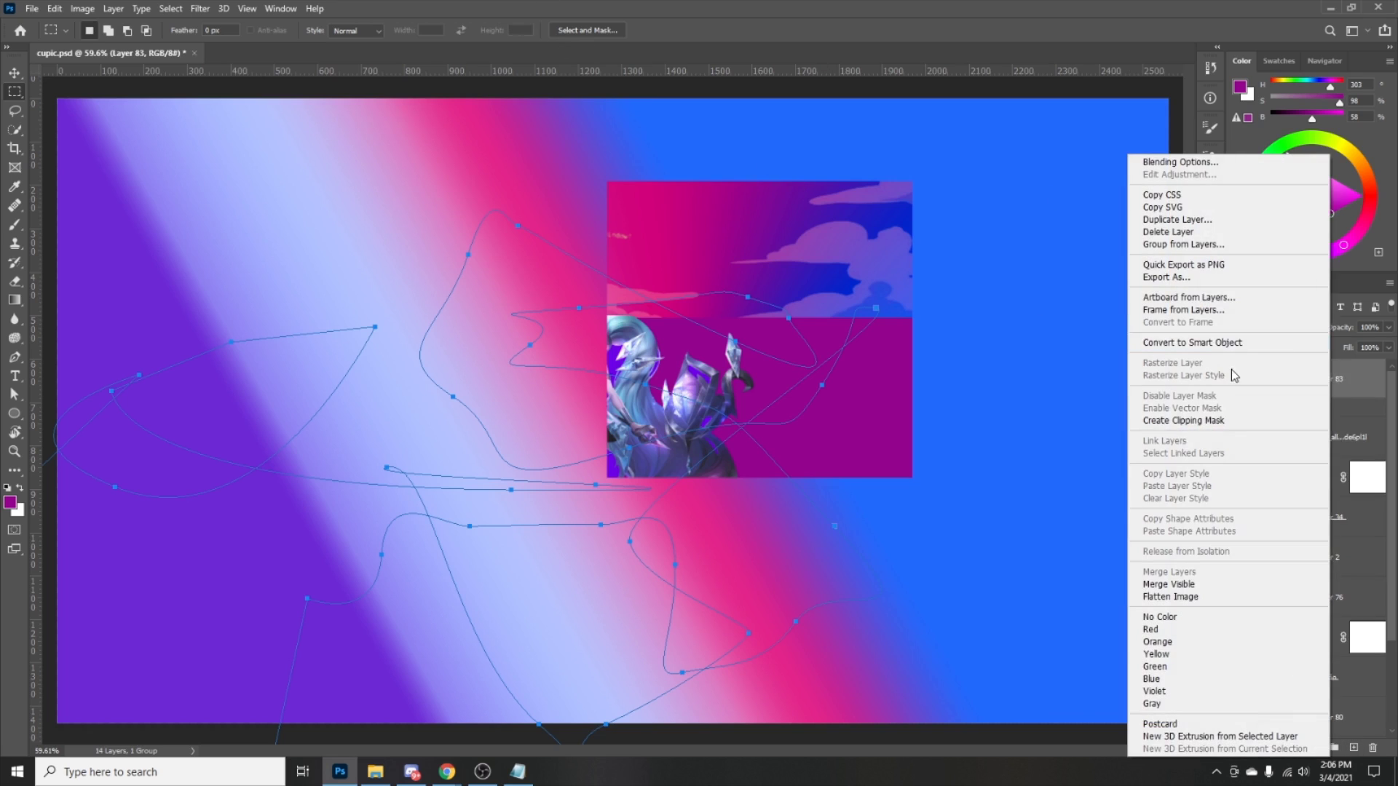
click(1212, 421)
key(ctrl+alt+g)
Ungroup the group that holds the masked gradient layer and Layer 81, and select the gradient layer.
right_click(1358, 410)
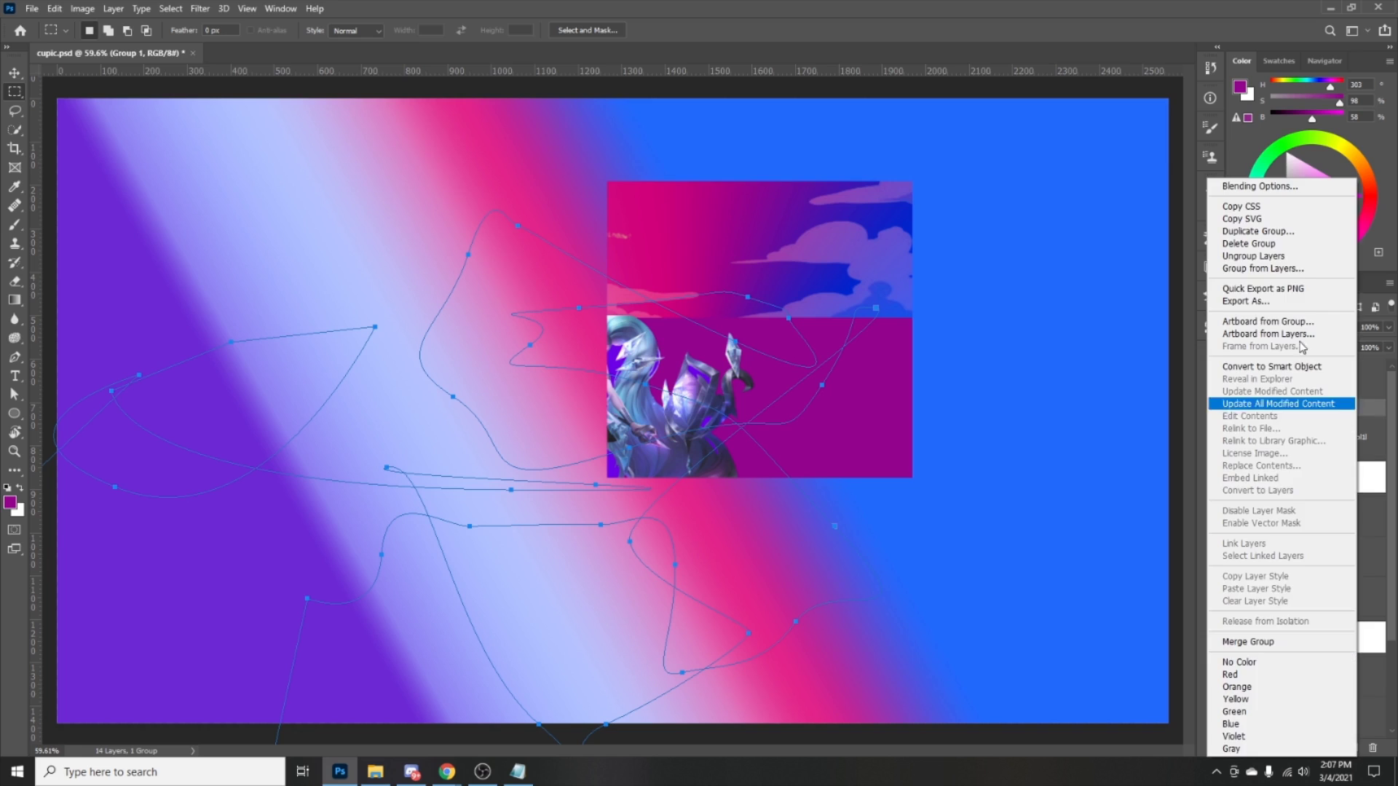
click(1264, 262)
click(1280, 429)
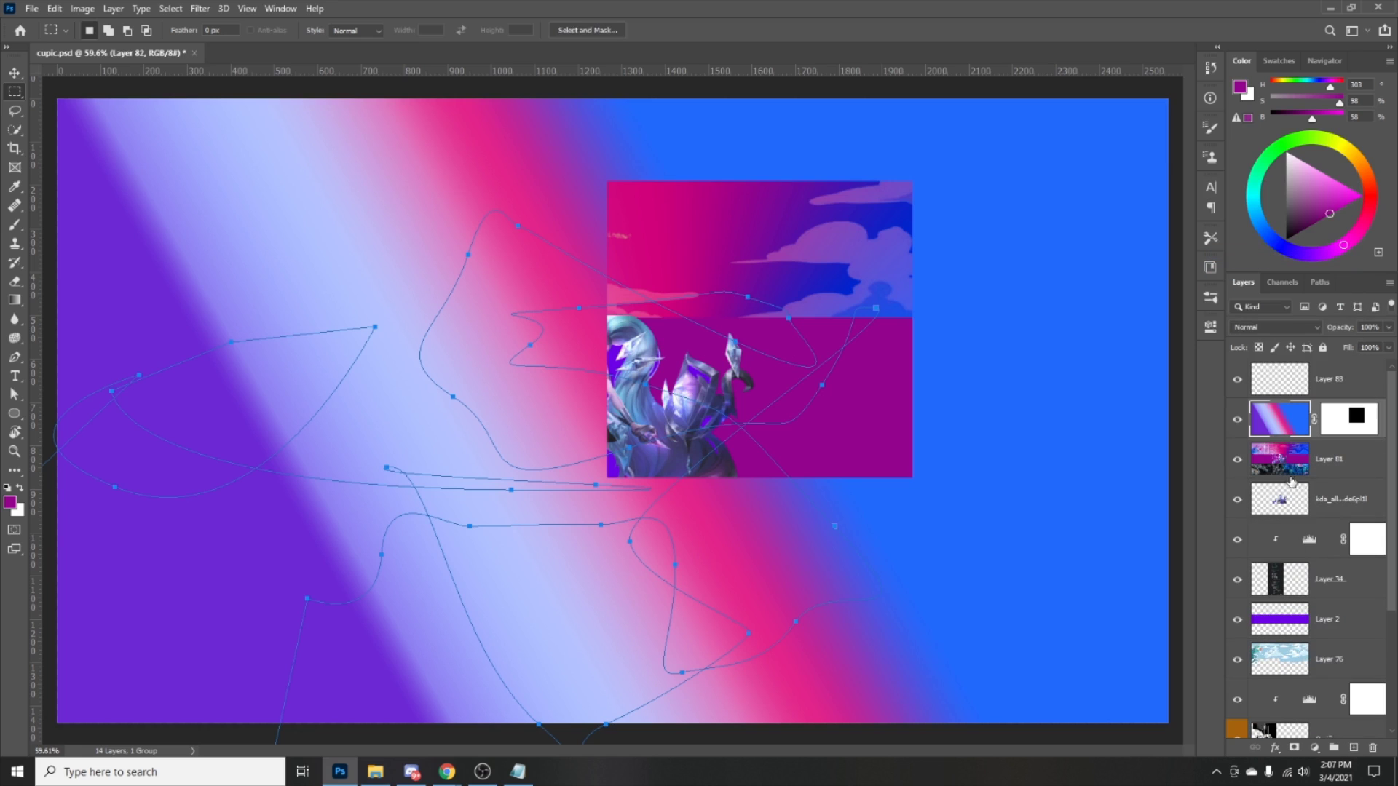
Move the character render layer directly above the masked gradient layer and clip it to that layer.
click(1290, 470)
drag(1280, 506, 1286, 408)
right_click(1351, 419)
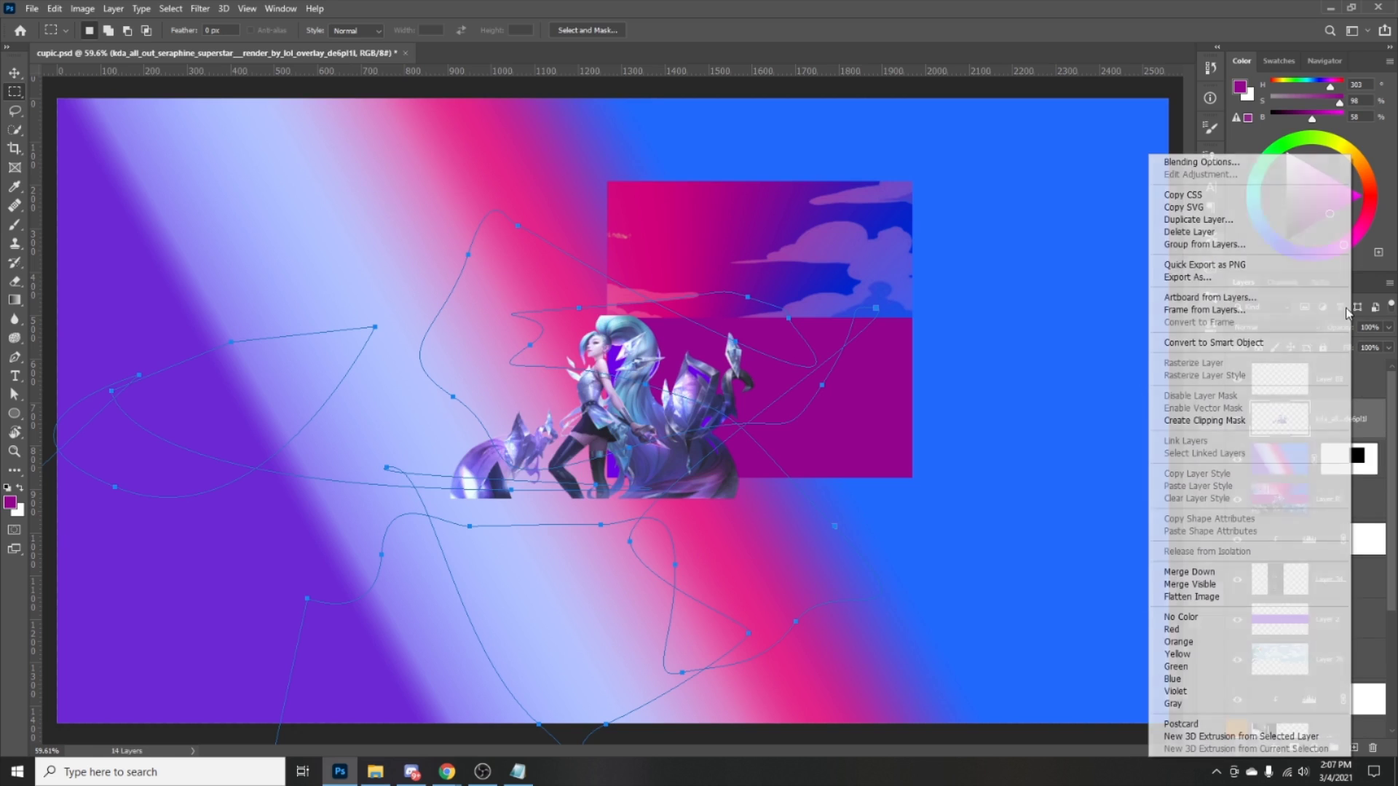
click(1223, 420)
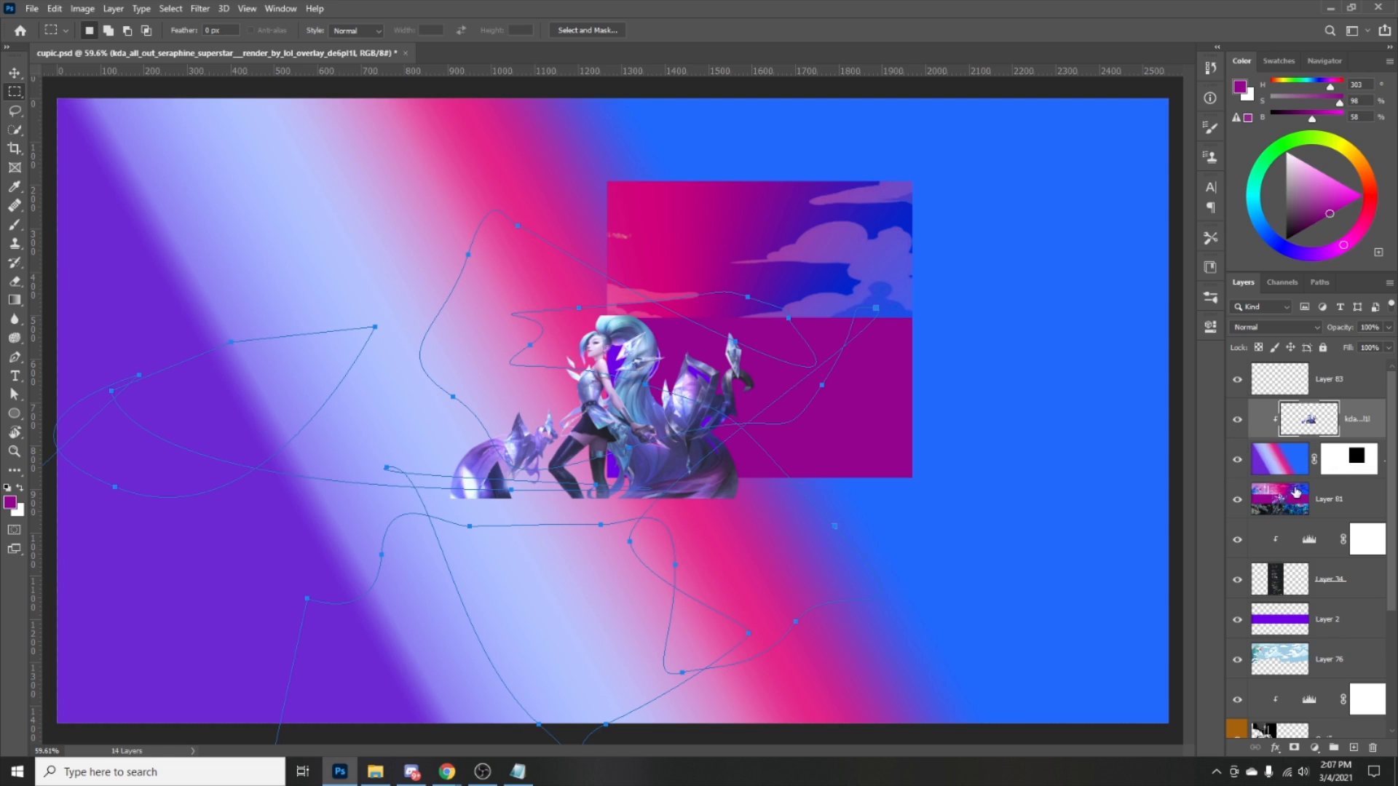
Invert the gradient layer's mask so only the rectangle of gradient shows, and start and cancel a free transform of the mask.
click(1351, 477)
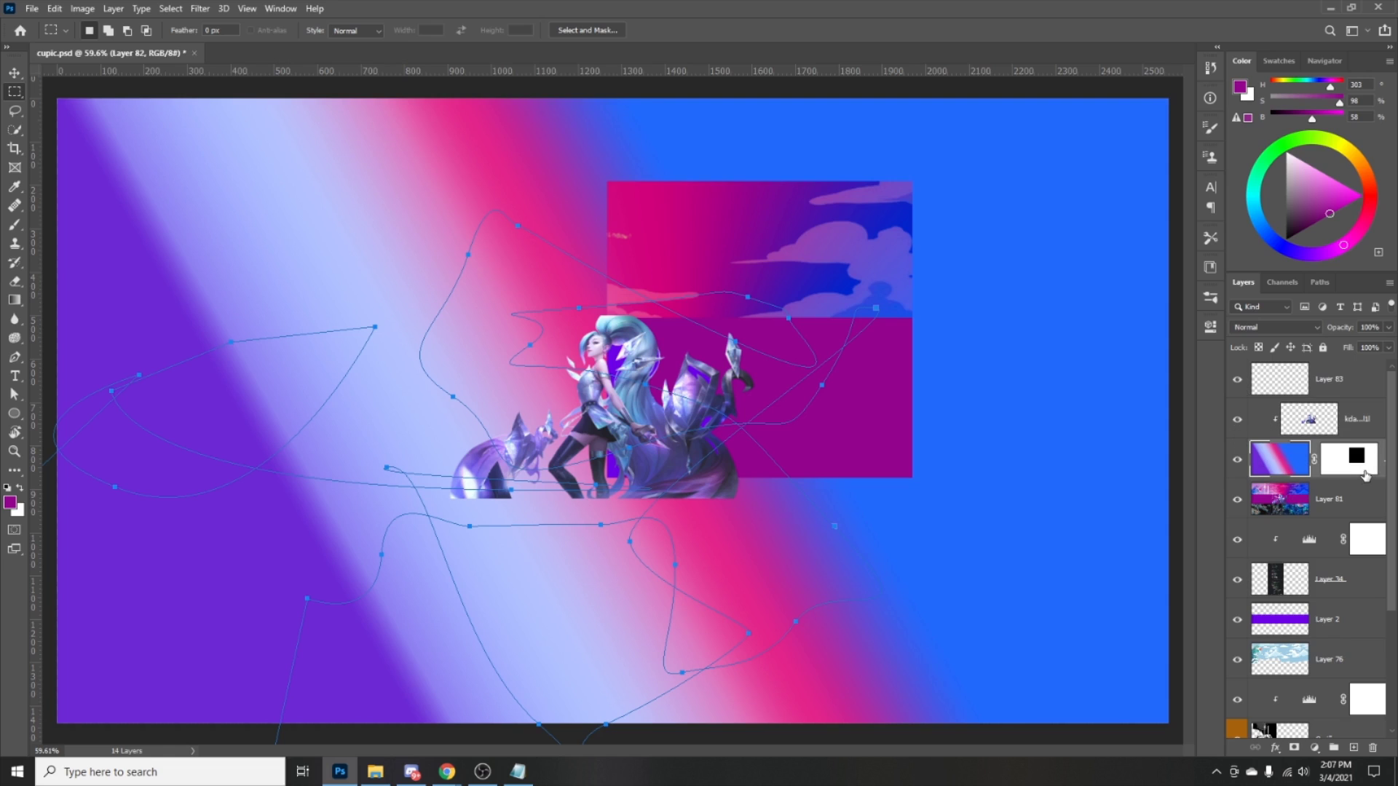
click(1365, 476)
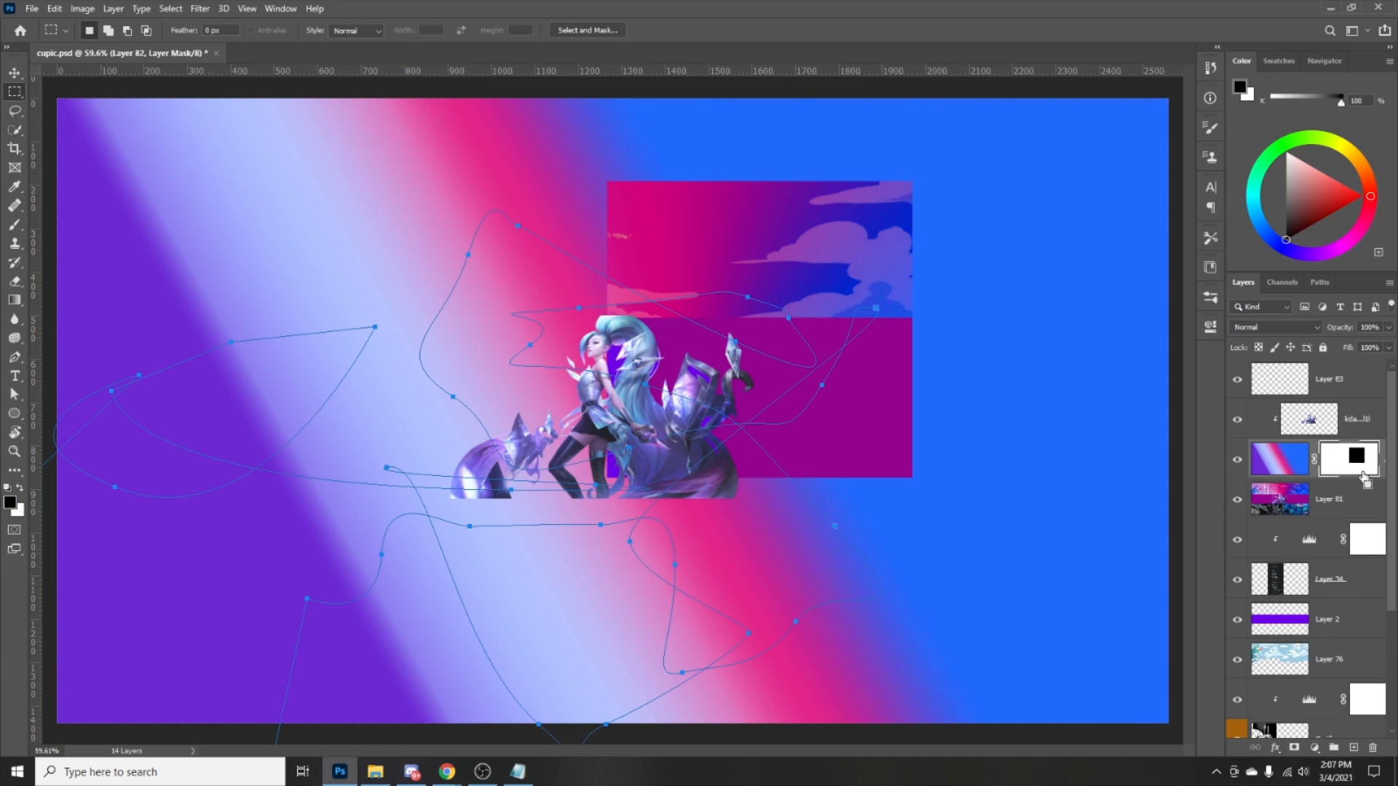
key(ctrl+i)
key(ctrl+t)
drag(613, 431, 833, 384)
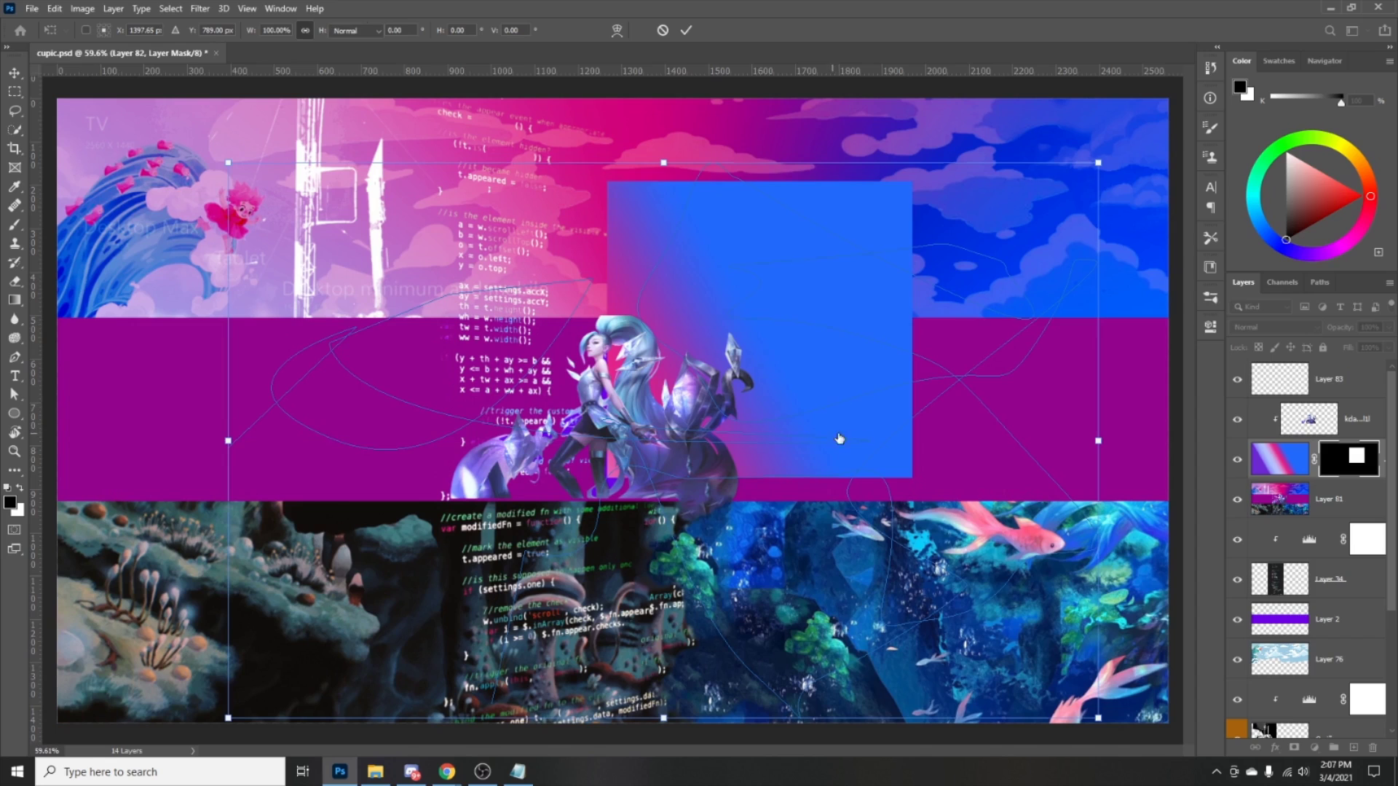
key(Escape)
Move the clipped character render up into the upper part of the gradient rectangle with Free Transform.
click(1329, 428)
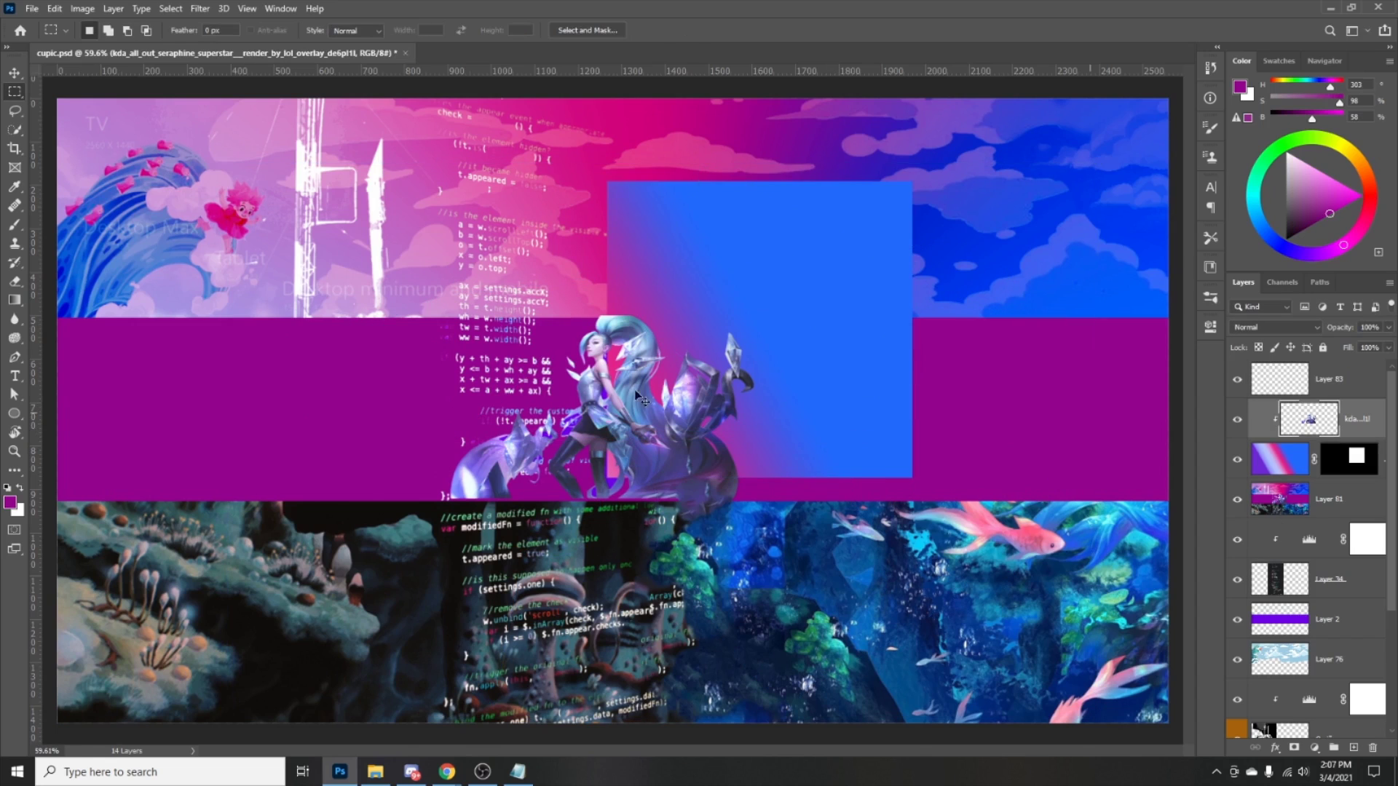
key(ctrl+t)
drag(607, 418, 627, 298)
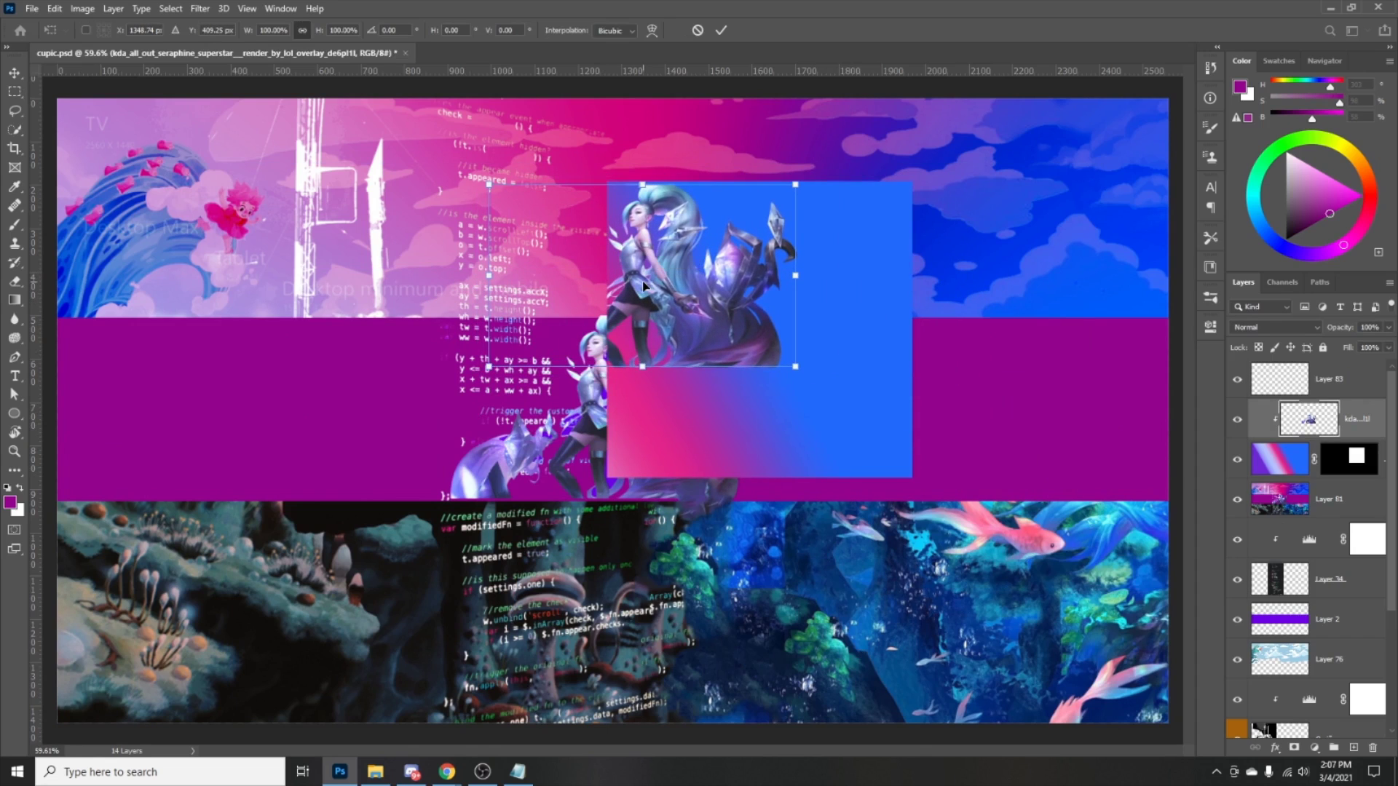
key(Return)
key(m)
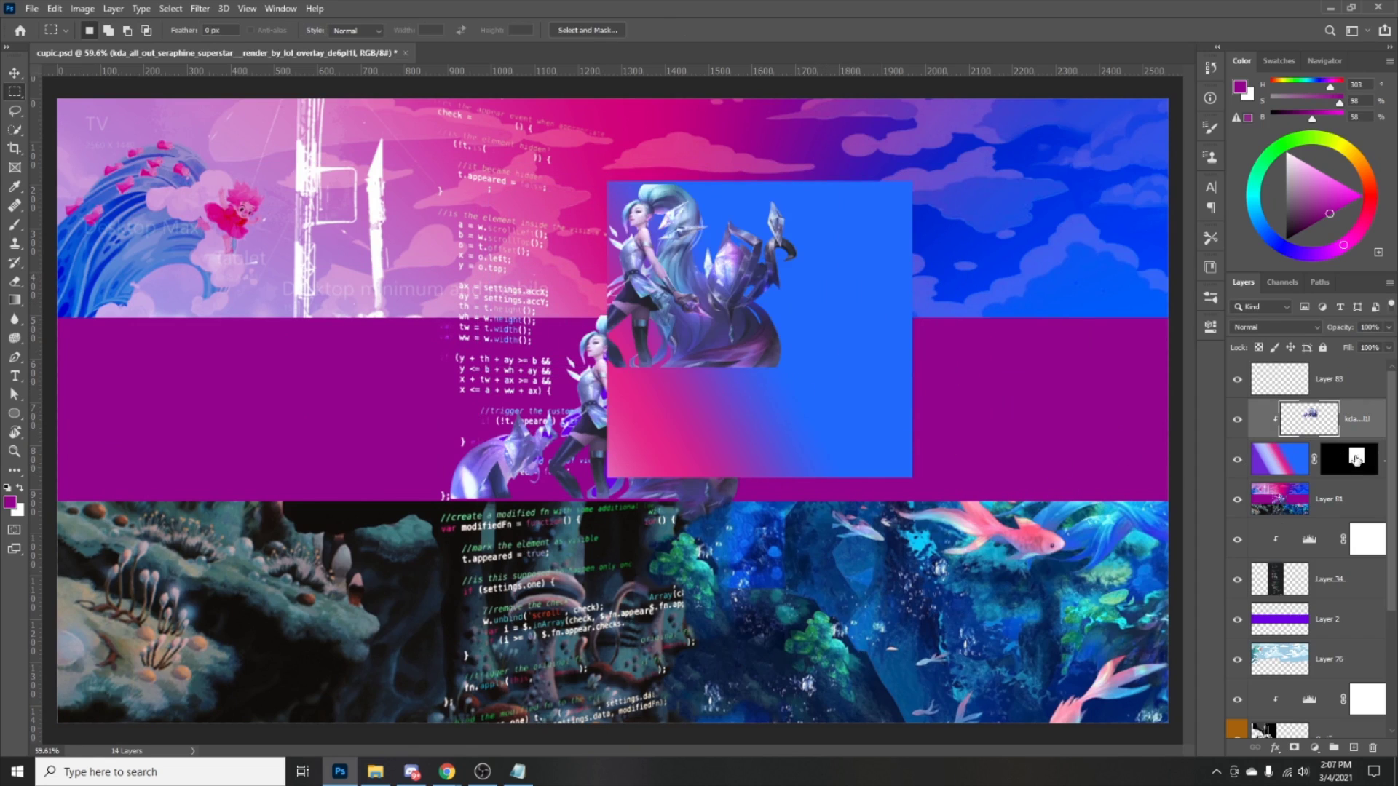
Shift the clipped character render partly past the rectangle's left edge, and reposition it along the rectangle's lower edge.
click(1370, 460)
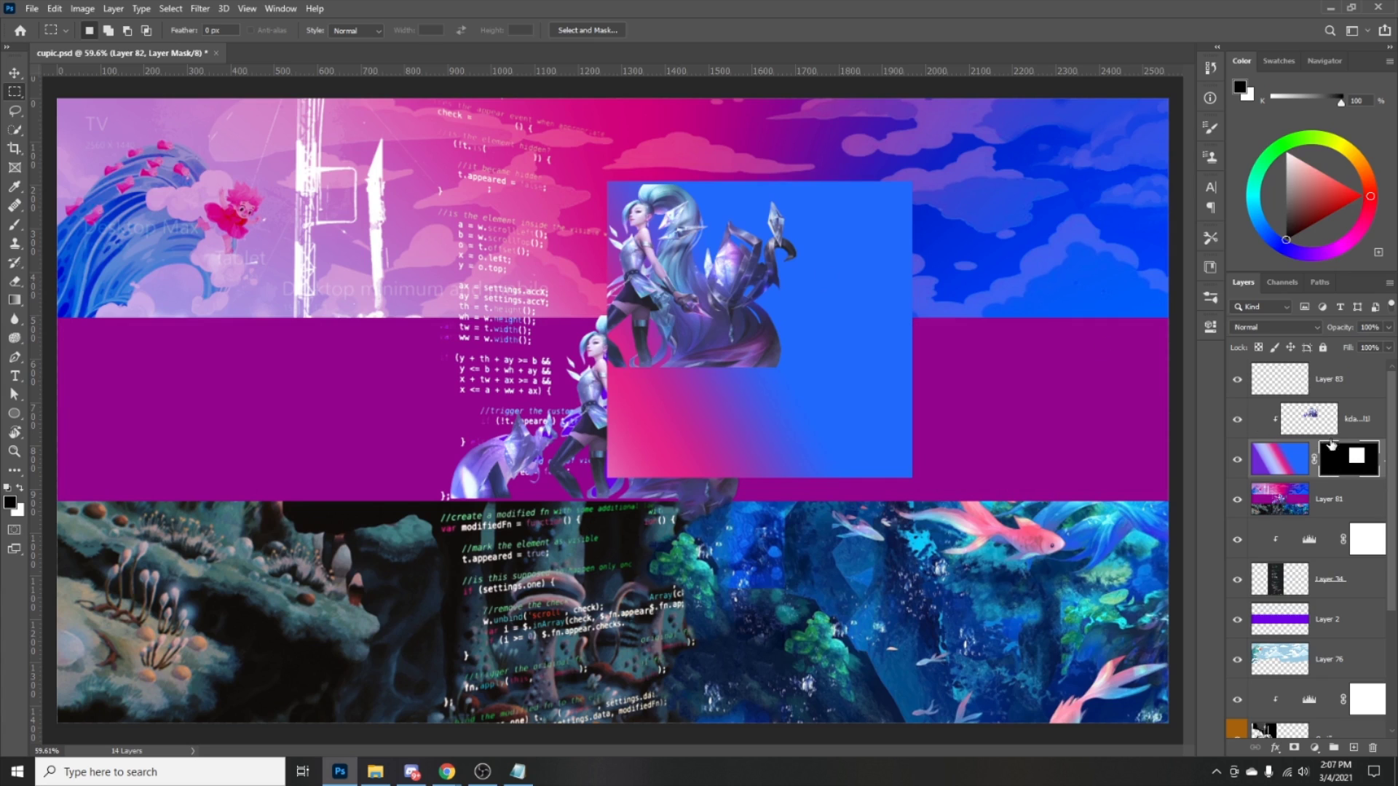
click(1333, 421)
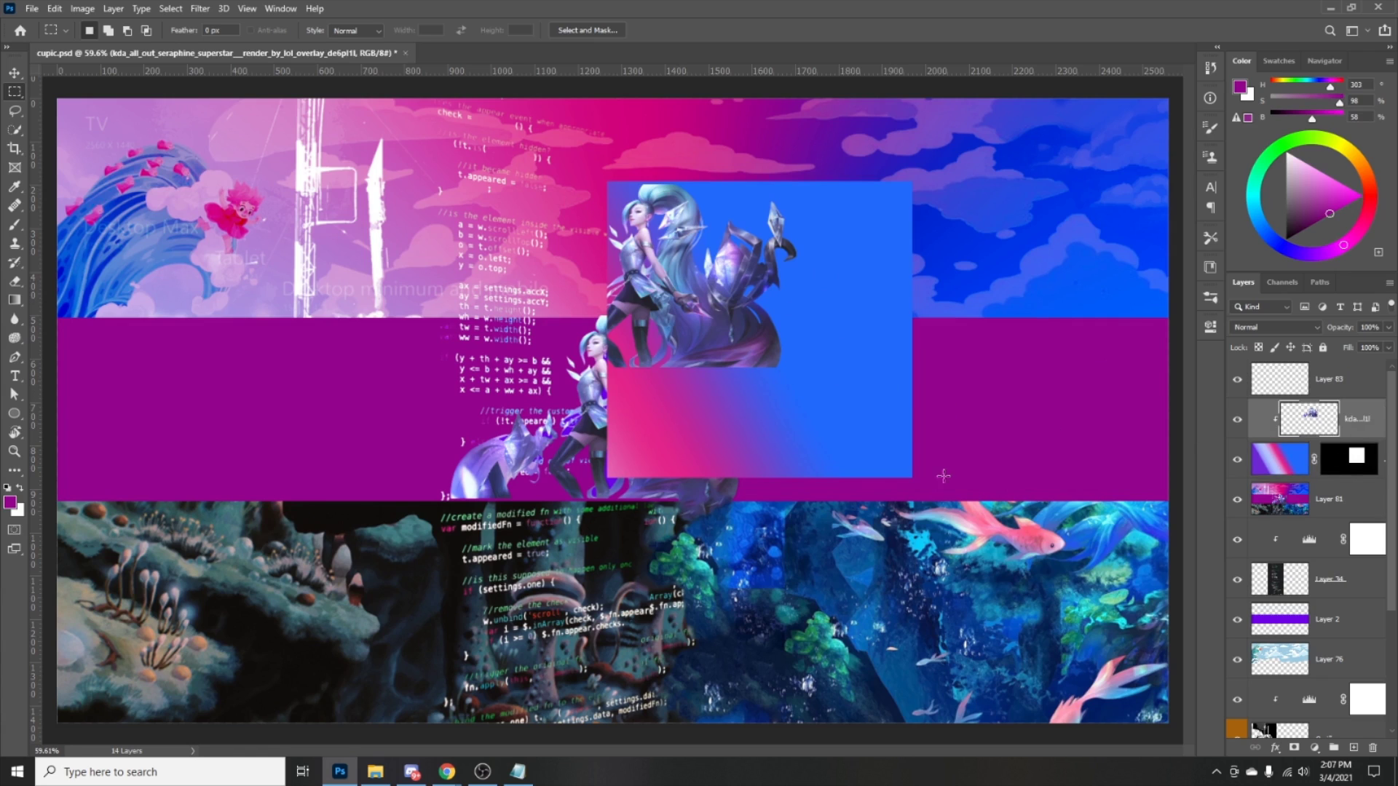
key(ctrl+t)
drag(687, 292, 634, 426)
key(Return)
key(ctrl+t)
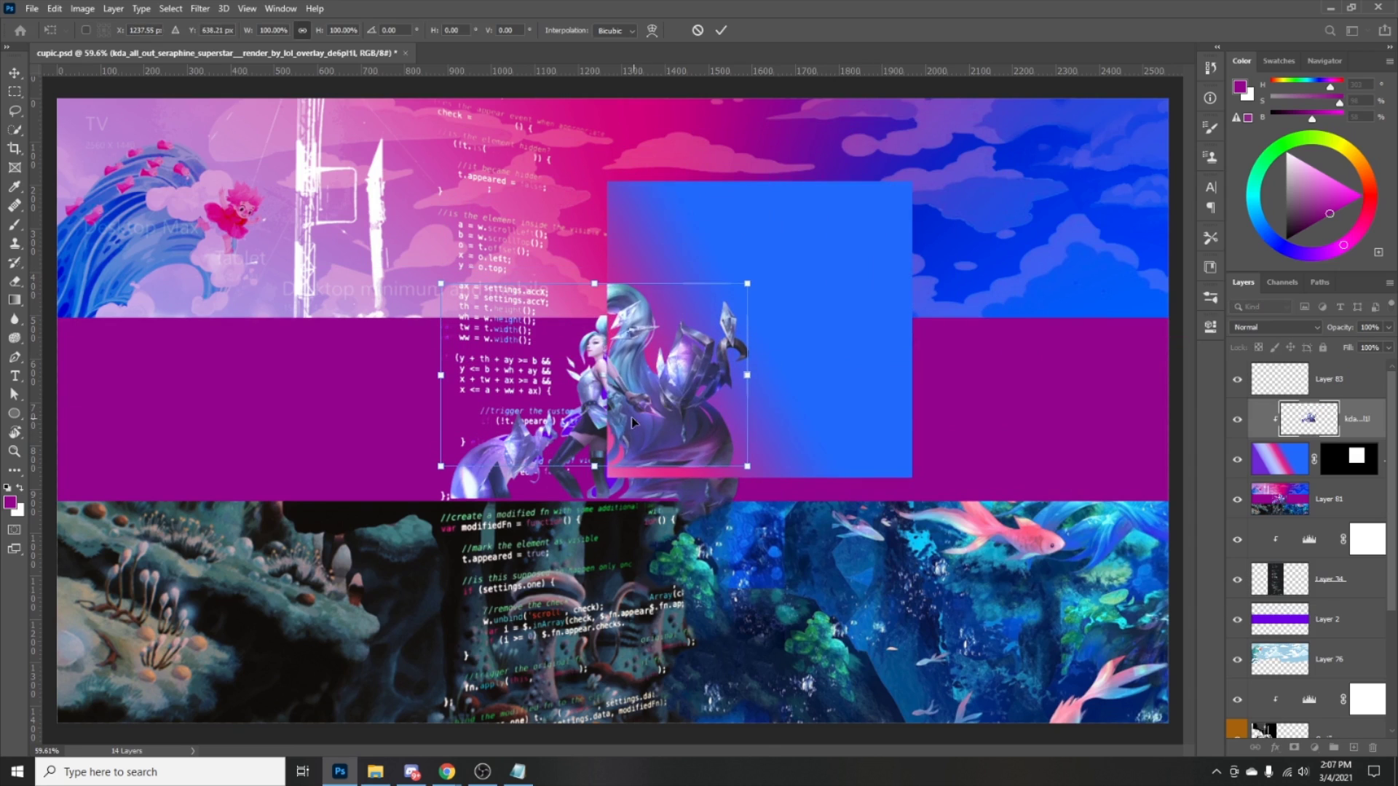
drag(747, 392, 859, 450)
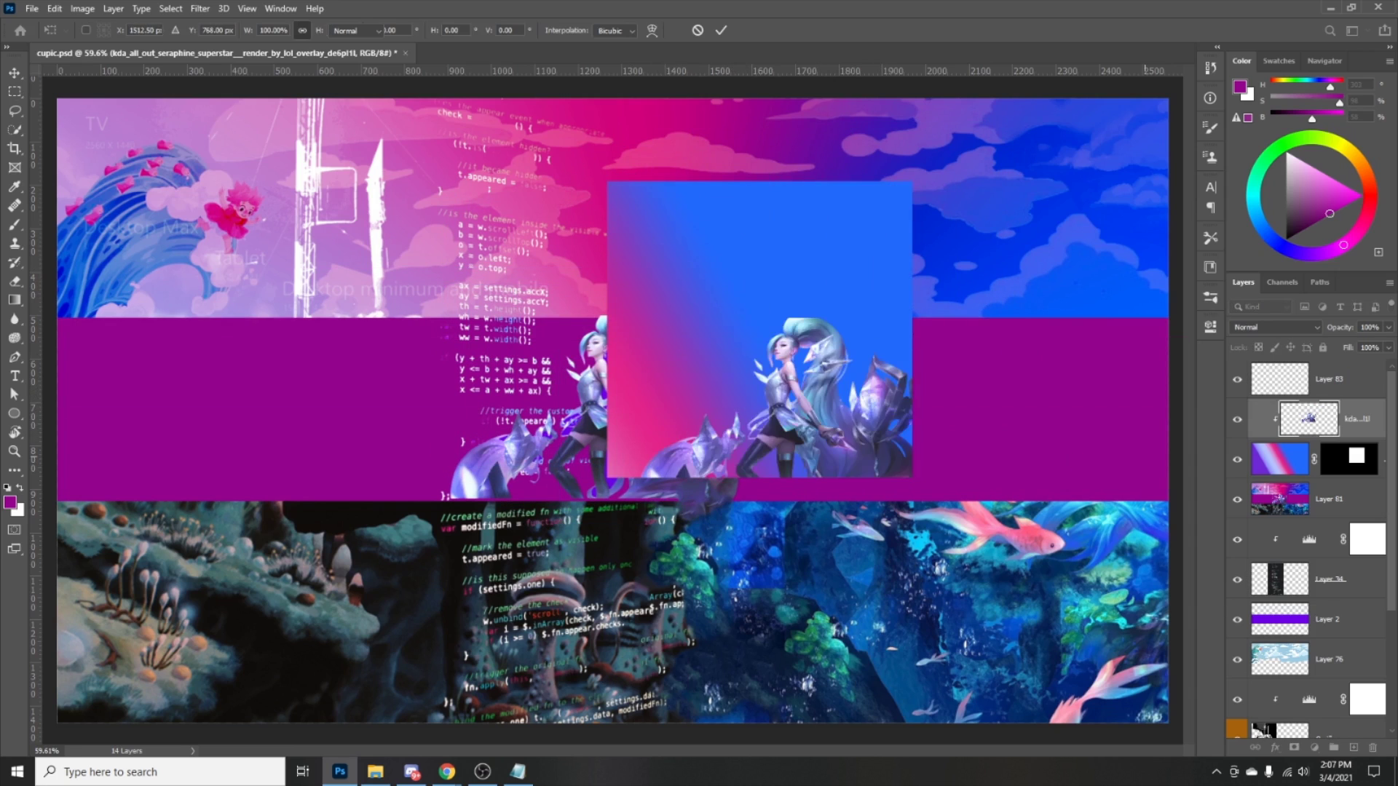
key(Return)
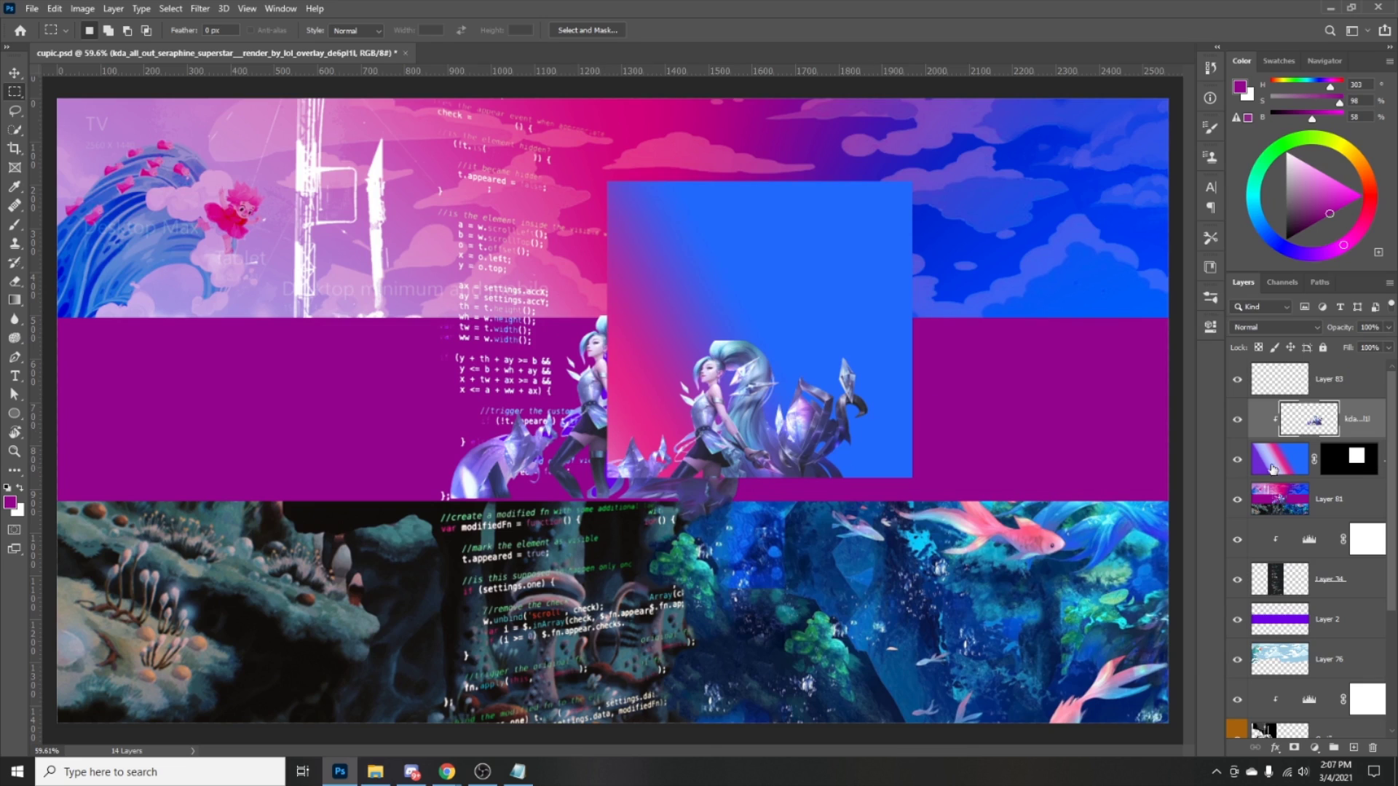
Invert the gradient layer's mask to hide the rectangle and show the surrounding gradient, and hide Layer 81.
click(1371, 478)
key(ctrl+i)
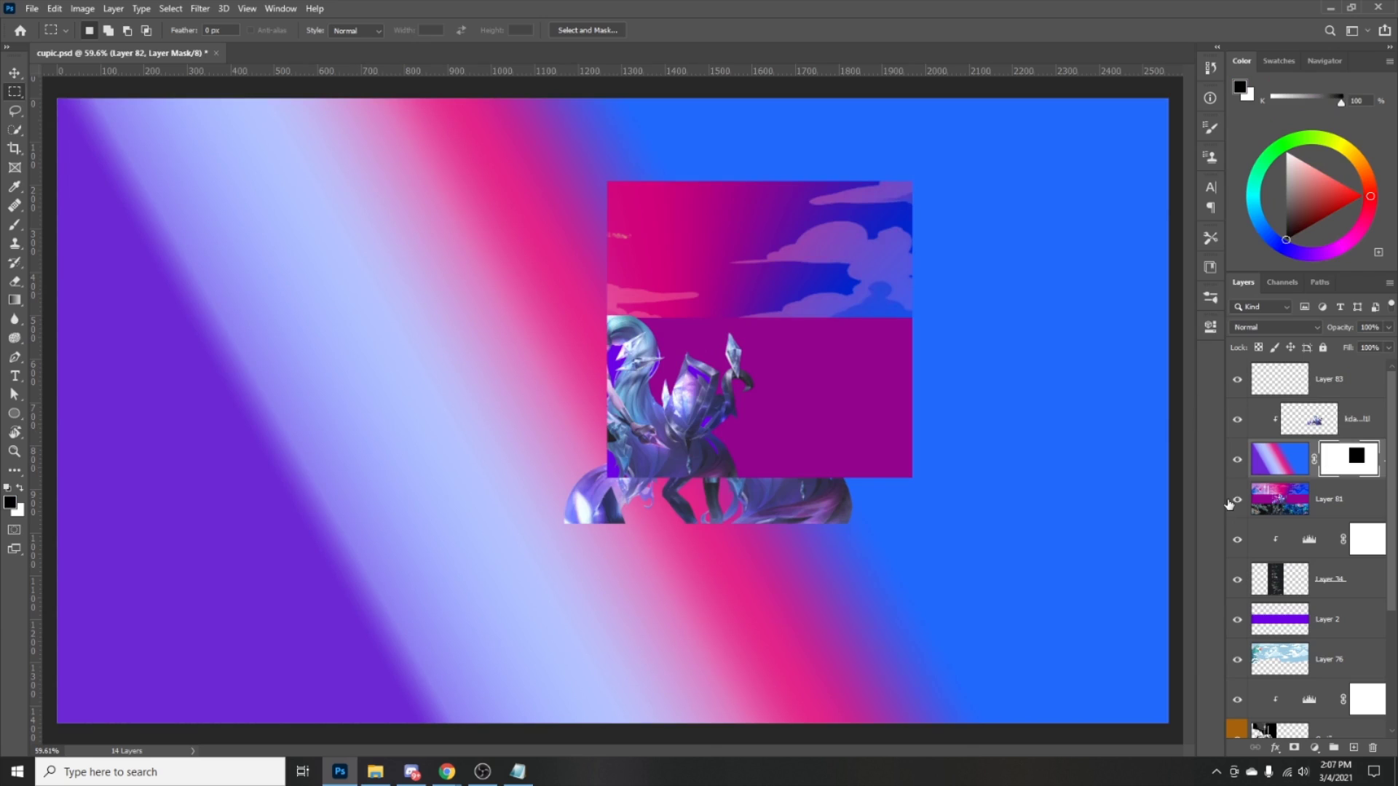
click(1236, 502)
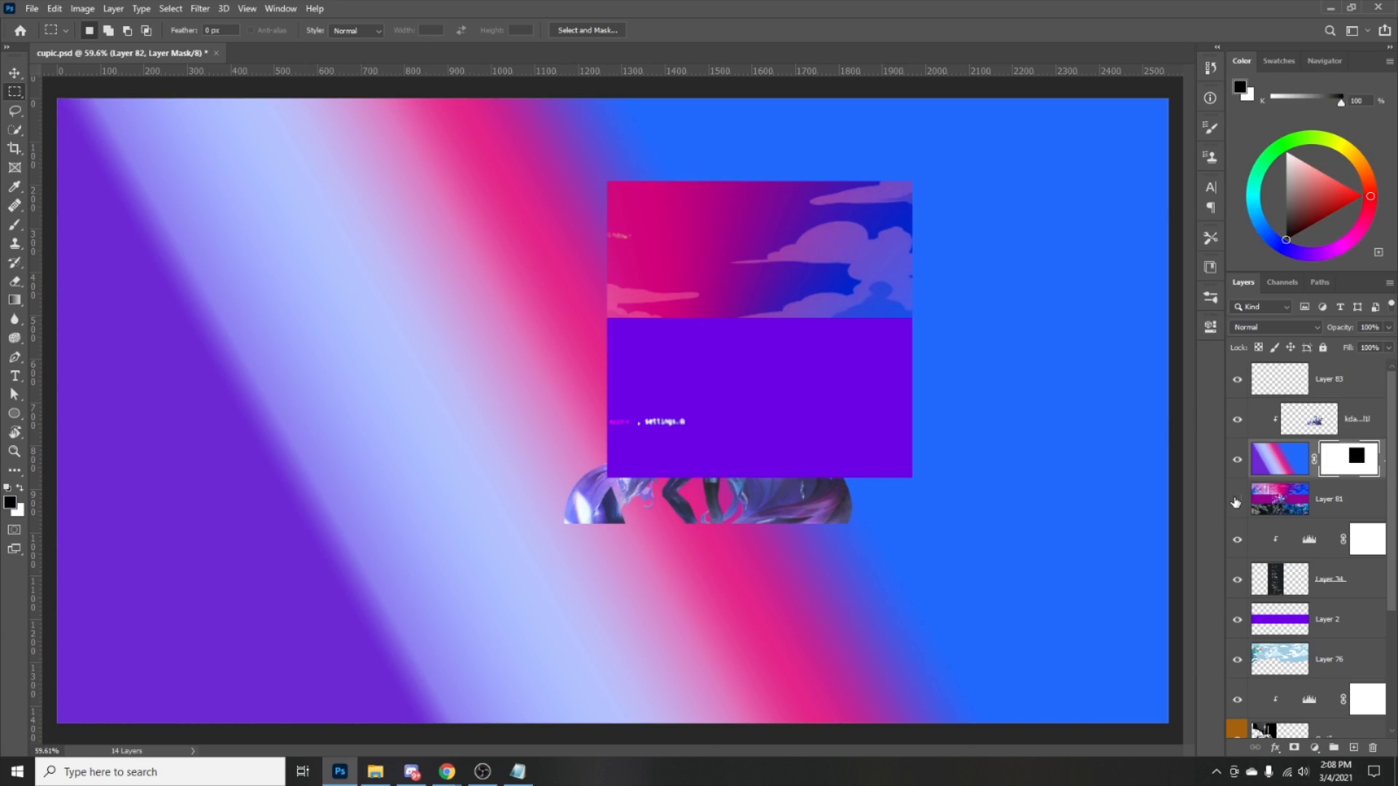